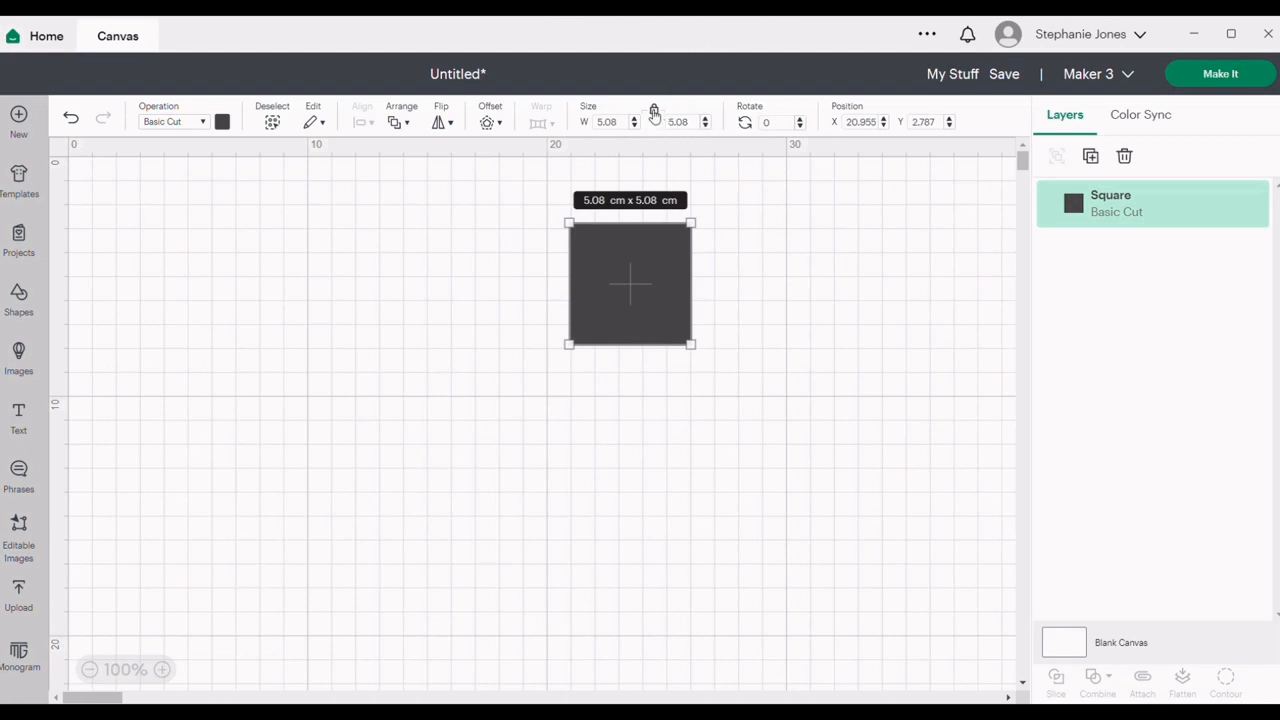
Unlock the square's proportions, resize it to 10 cm wide by 10 cm high, and reposition it slightly on the canvas
click(654, 112)
click(623, 121)
text(10.)
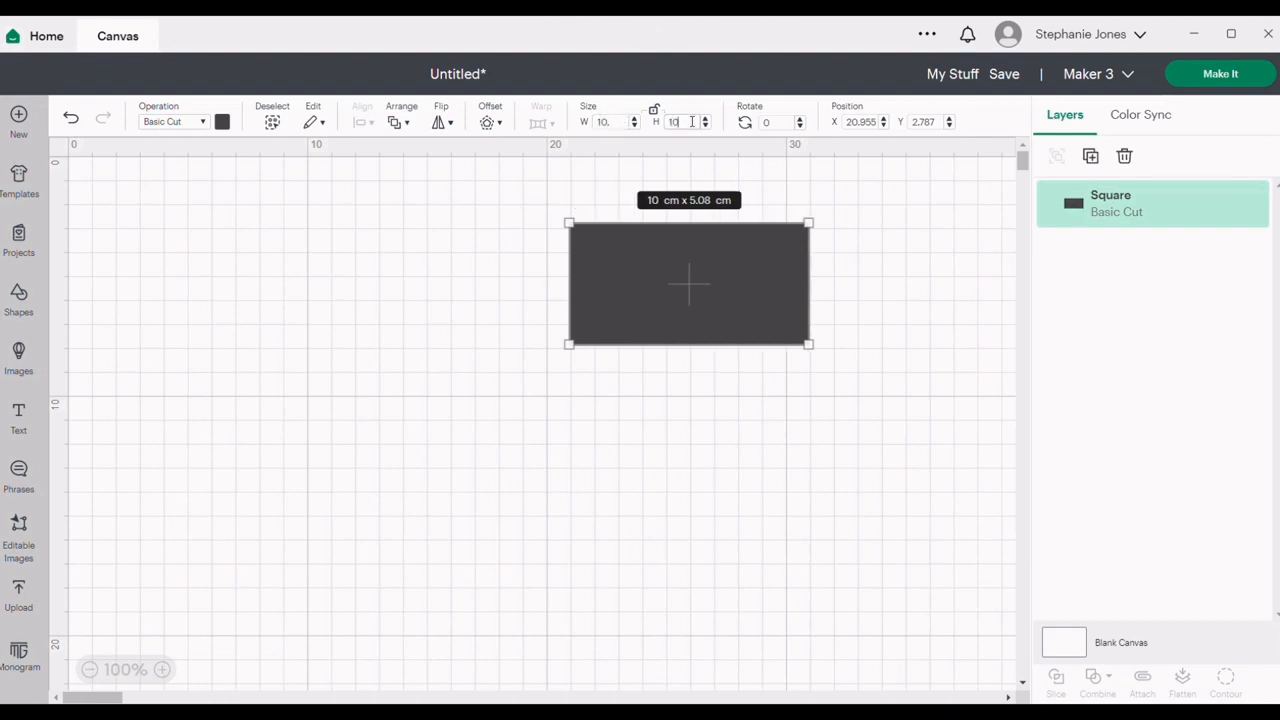
key(Return)
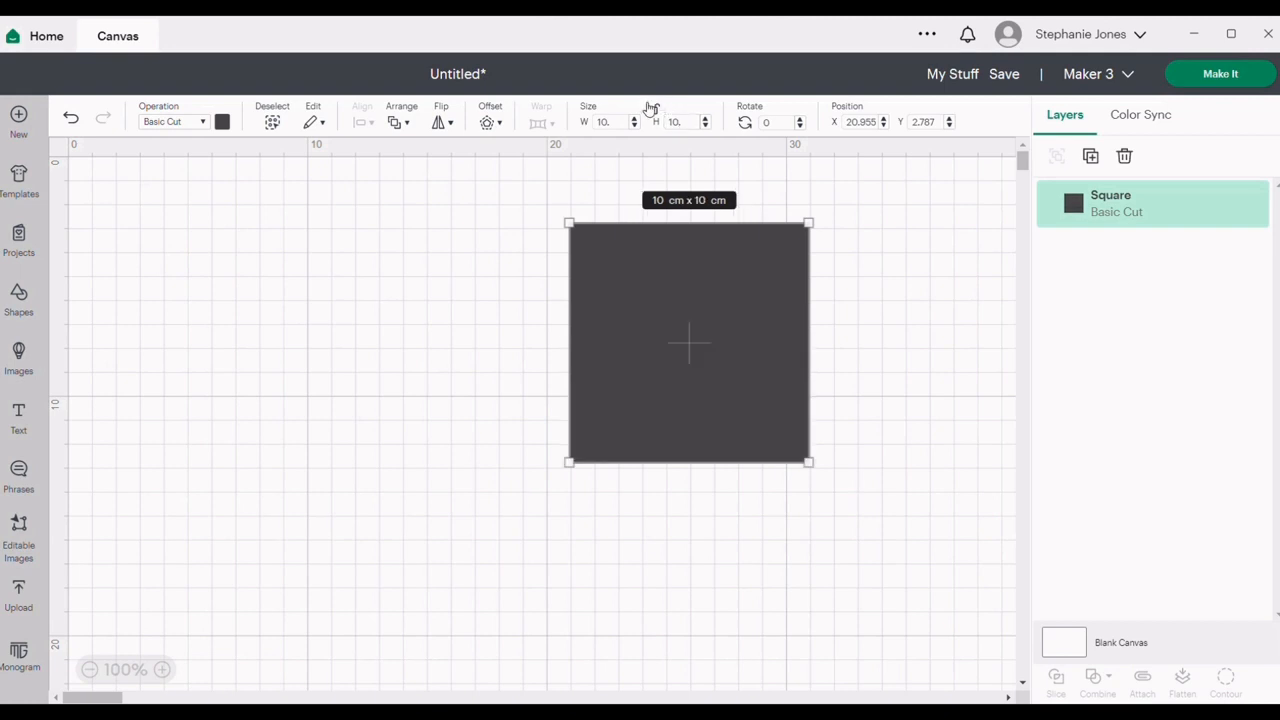
mouse_move(685, 360)
mouse_down()
mouse_move(254, 371)
mouse_move(675, 441)
mouse_move(669, 371)
mouse_up()
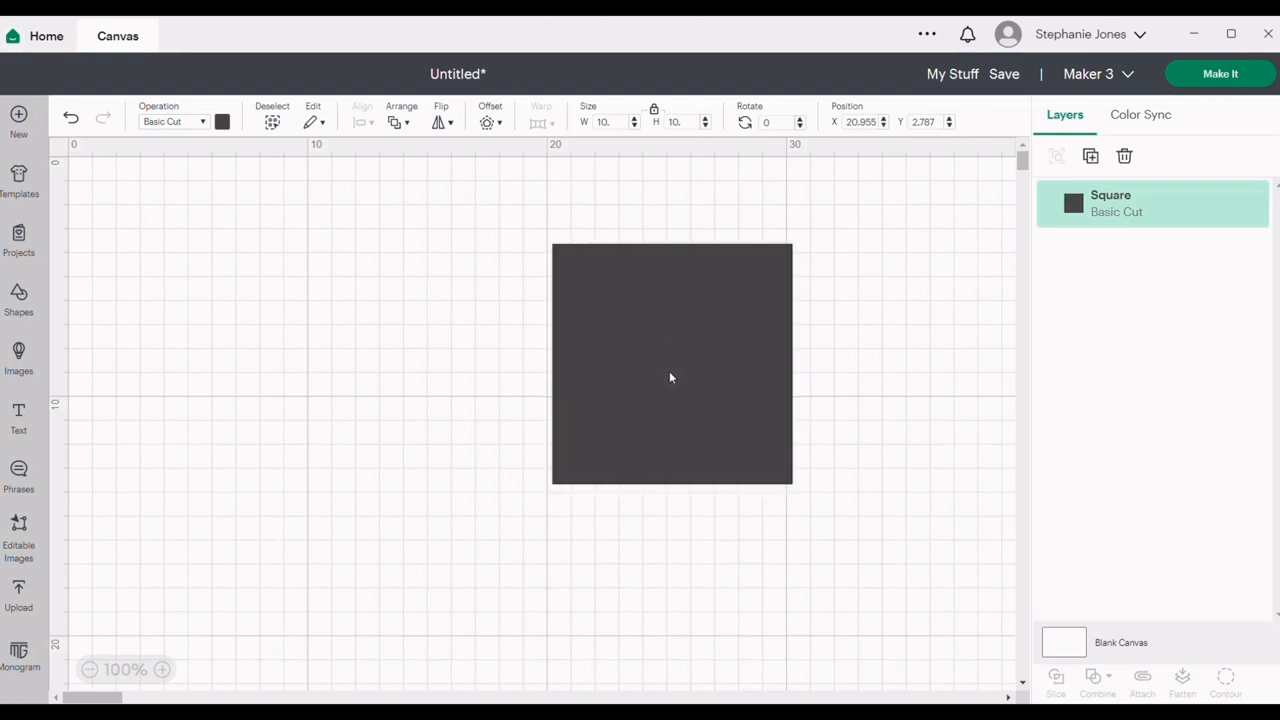
Turn the square into a Guide and rotate it about 45° into a diamond, placed at about X 22.17, Y 1.67
click(205, 122)
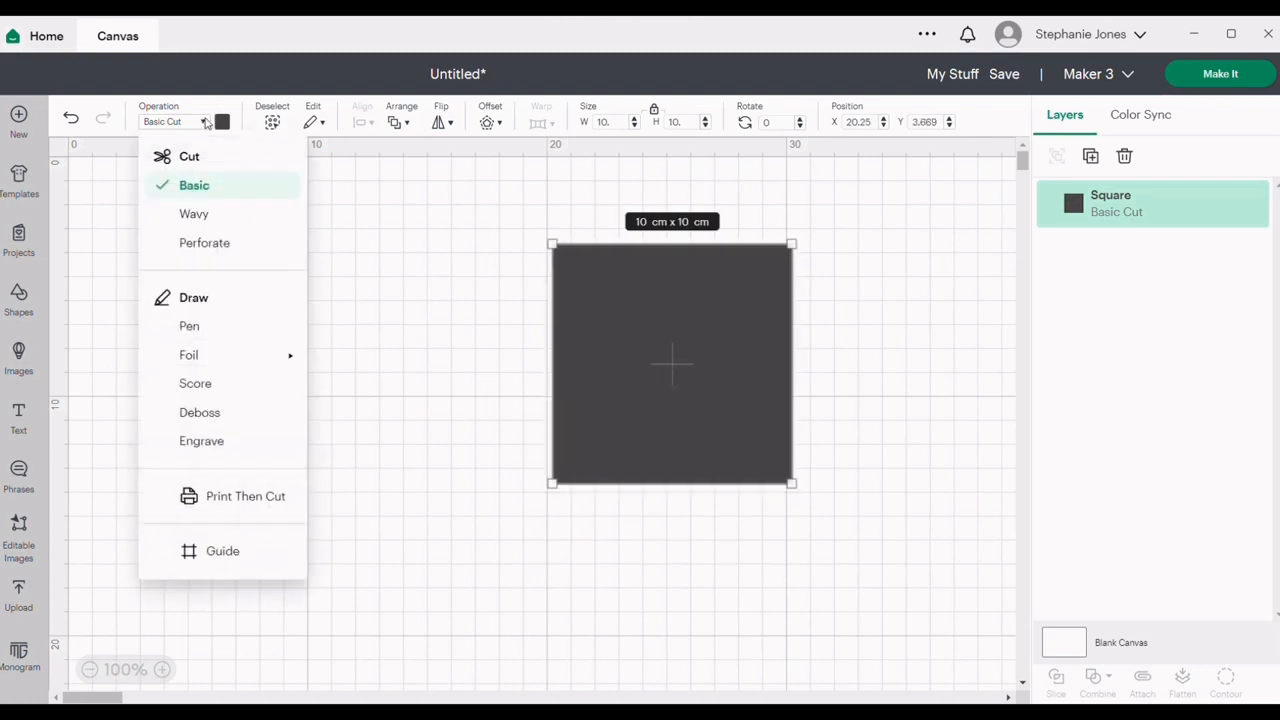
click(222, 551)
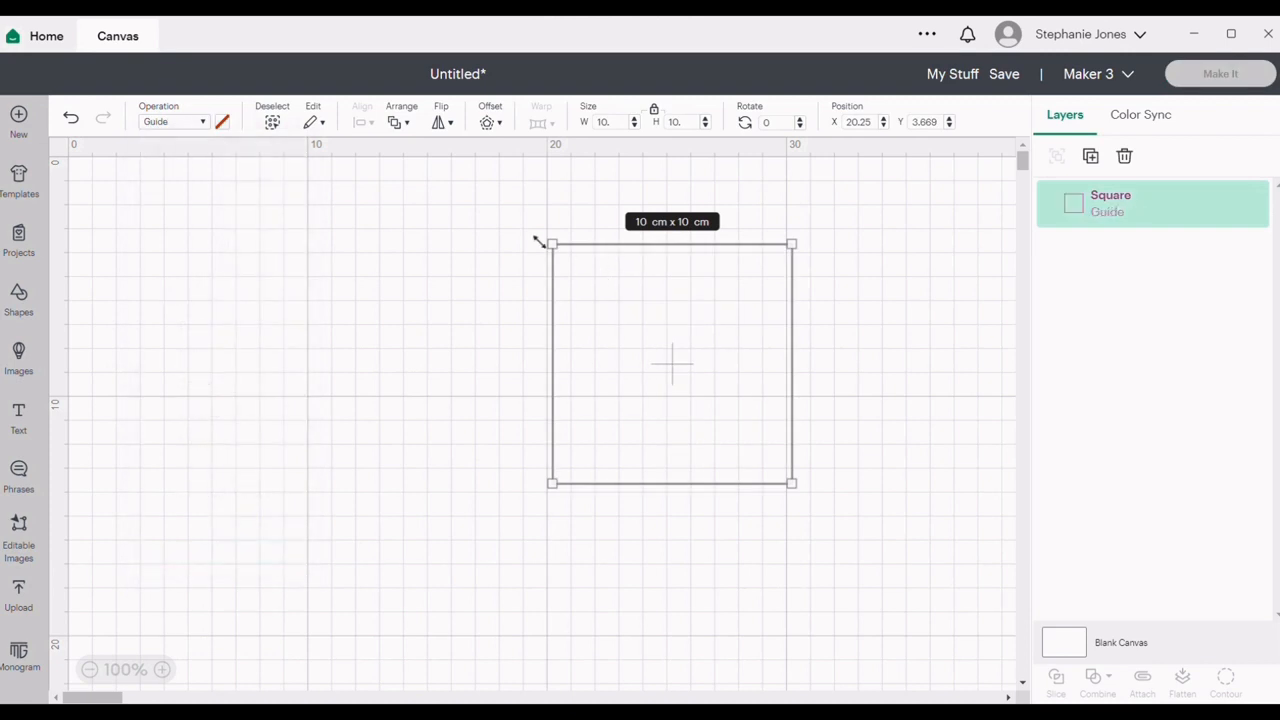
drag(547, 228, 677, 189)
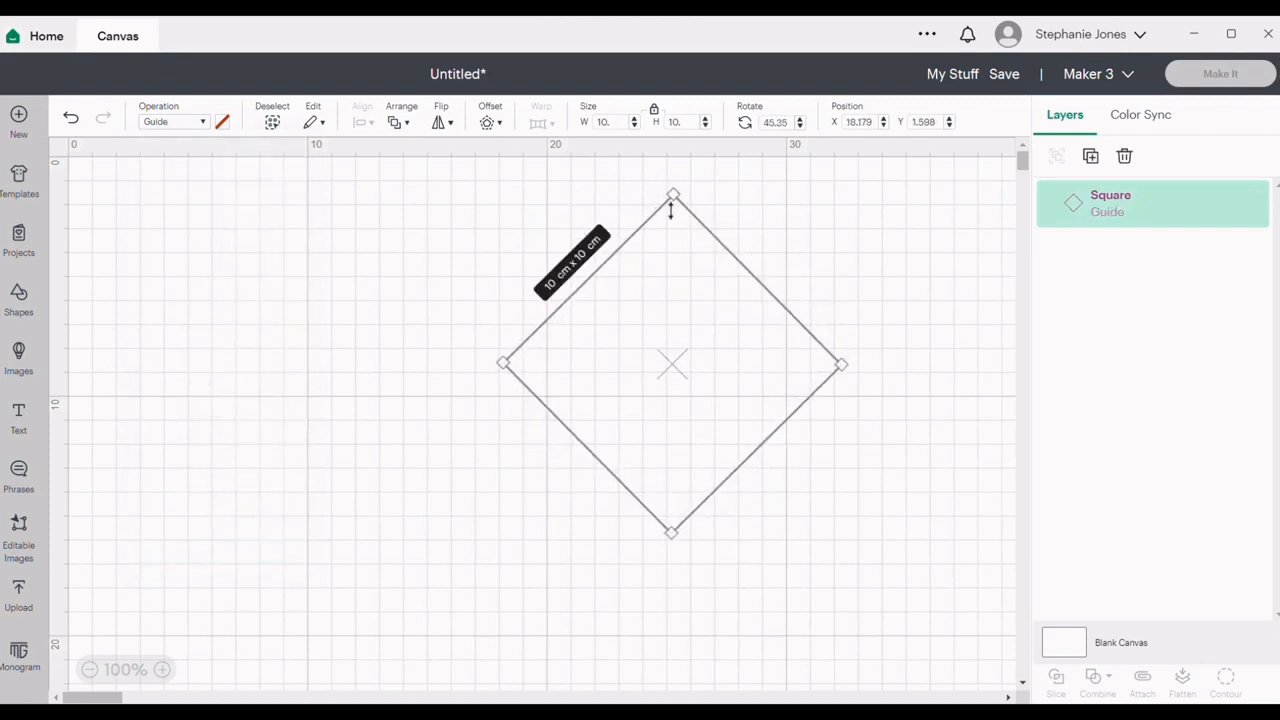
drag(671, 372, 767, 372)
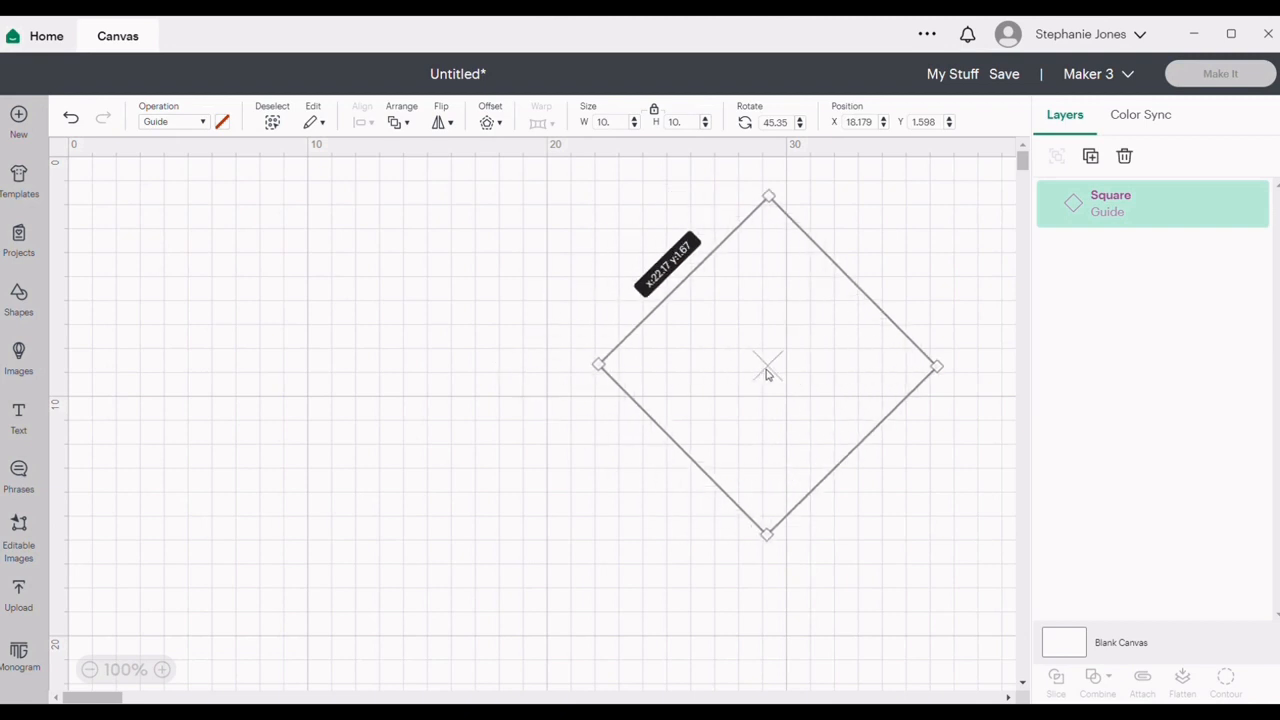
Search the image library for "skeleton", filter to bookmarked images, and add the leaping Marshmellow skeleton to the canvas
click(19, 358)
click(624, 176)
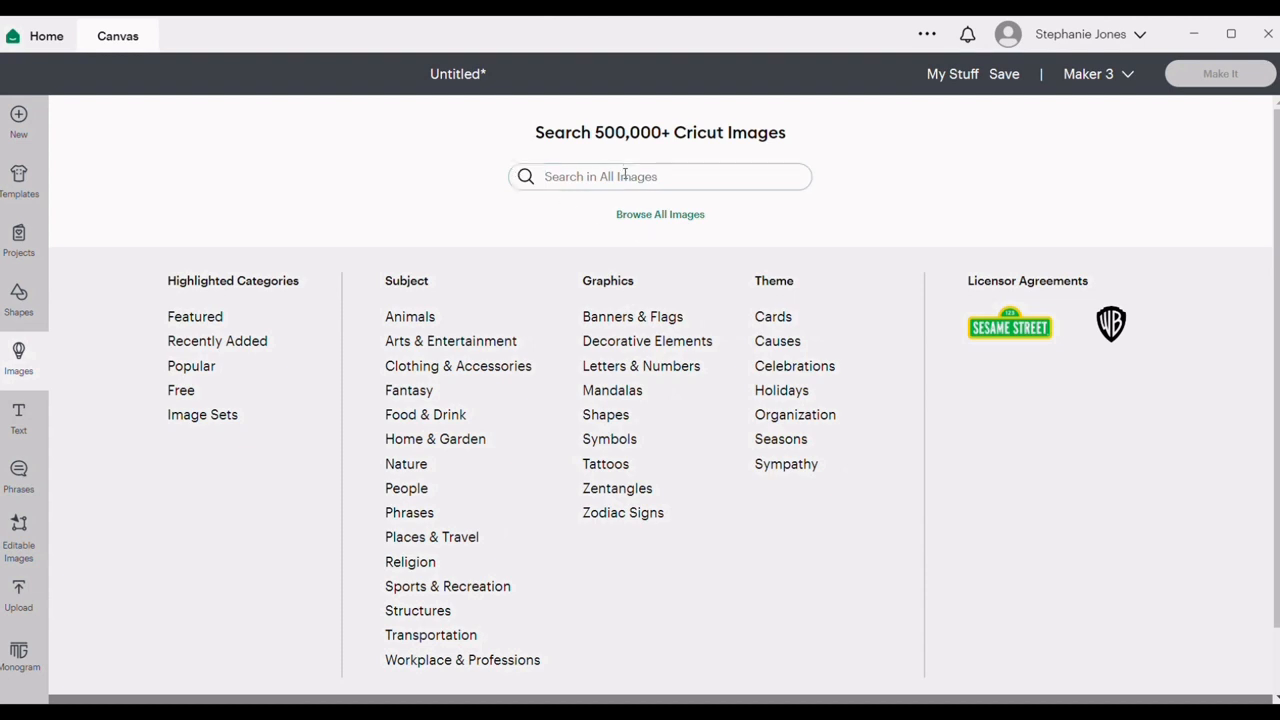
text(skeleton)
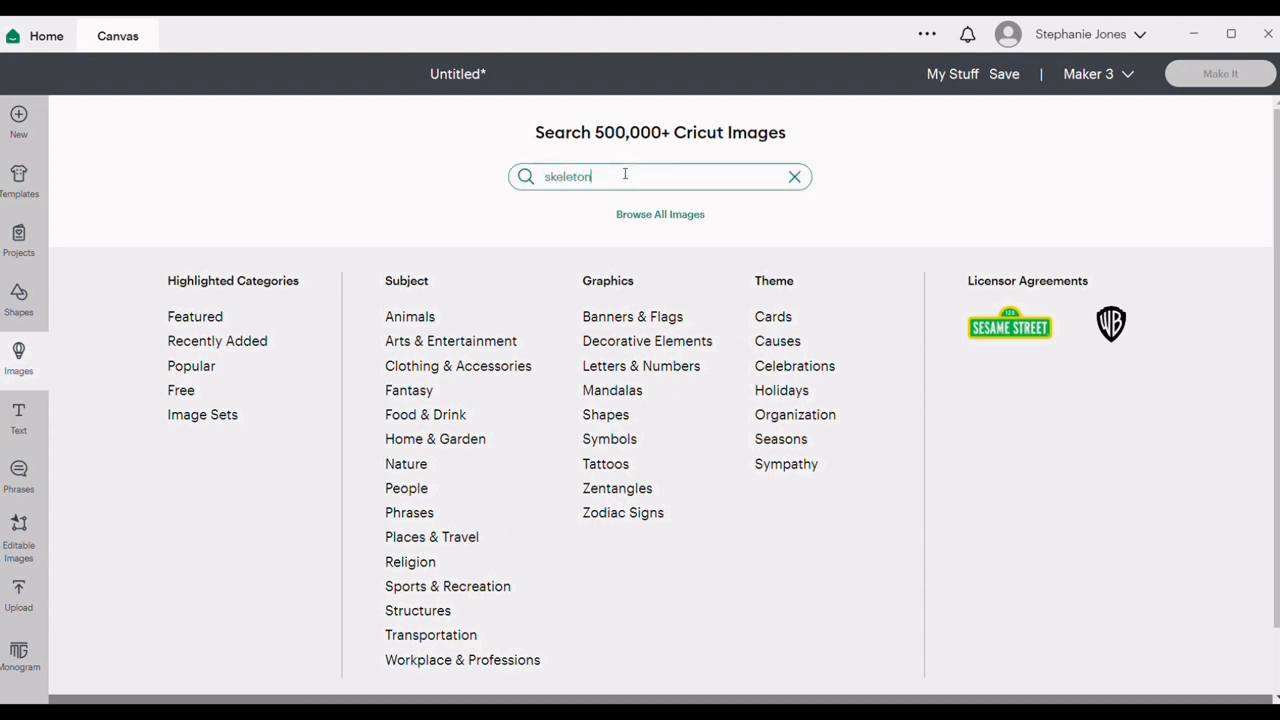
key(Return)
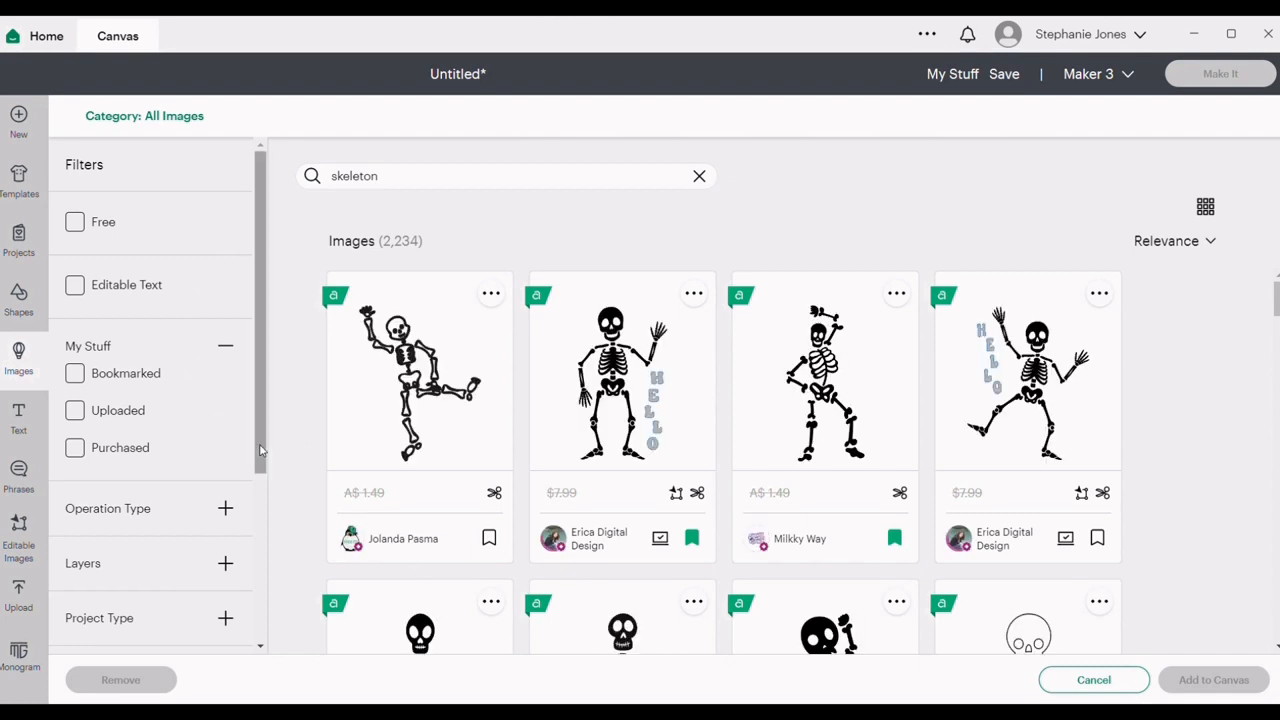
click(78, 374)
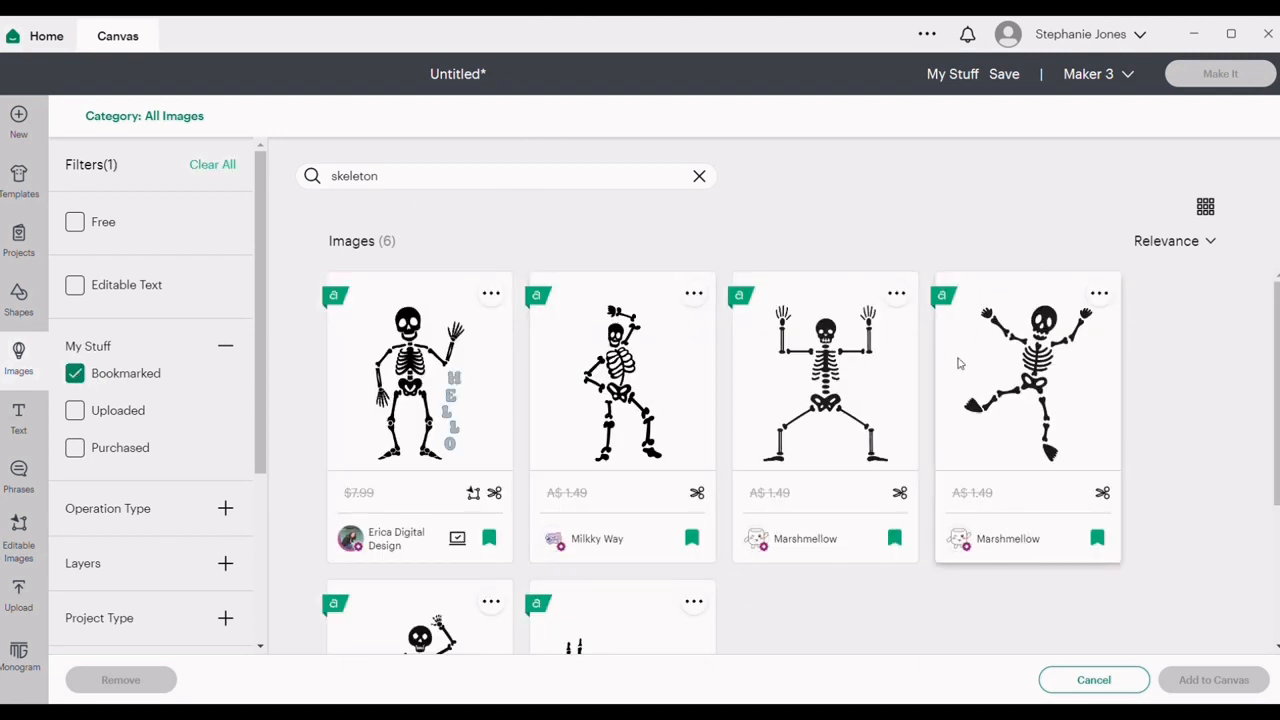
click(1009, 378)
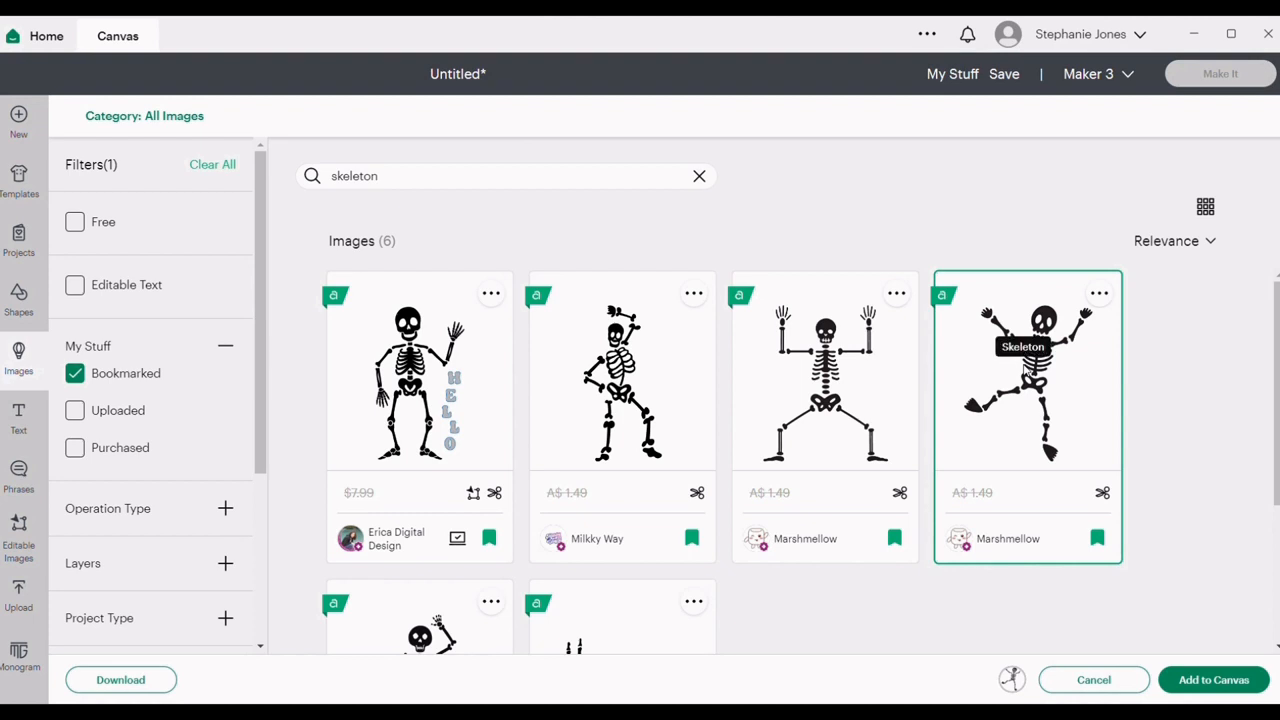
click(1214, 682)
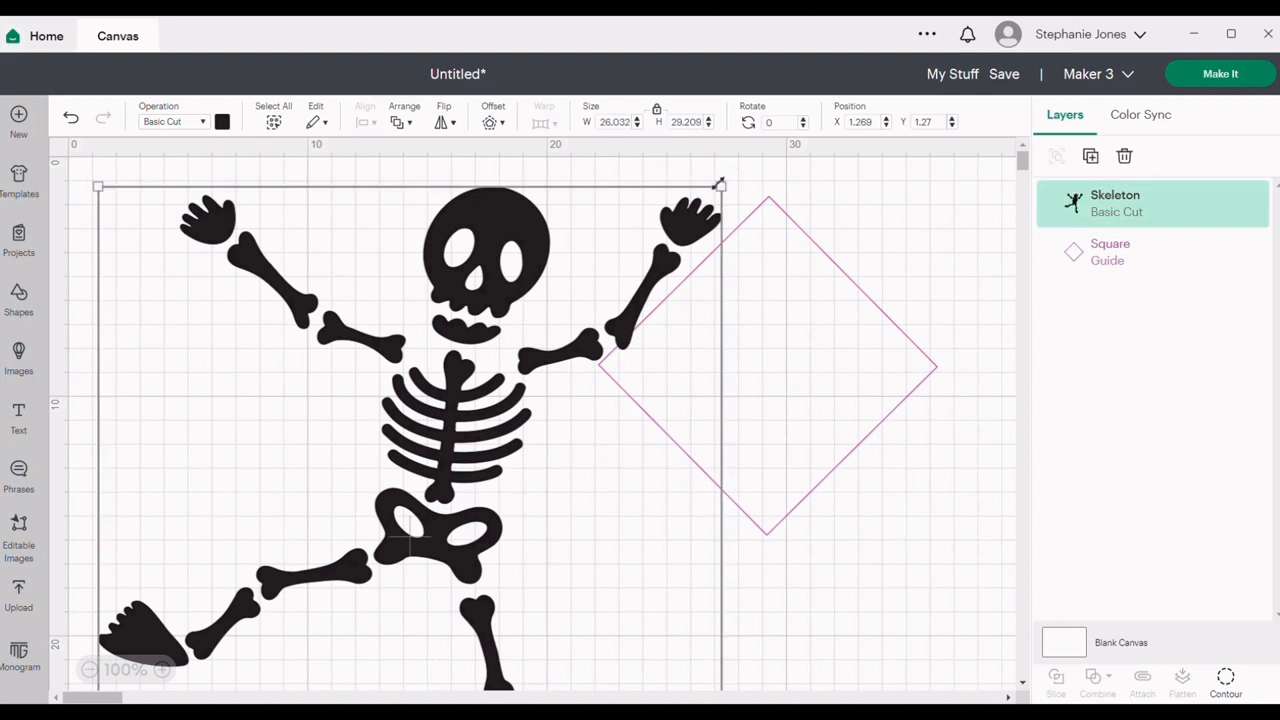
Scale the skeleton down proportionally to about 8.87 × 9.95 cm and place it beside the diamond guide
drag(719, 184, 430, 513)
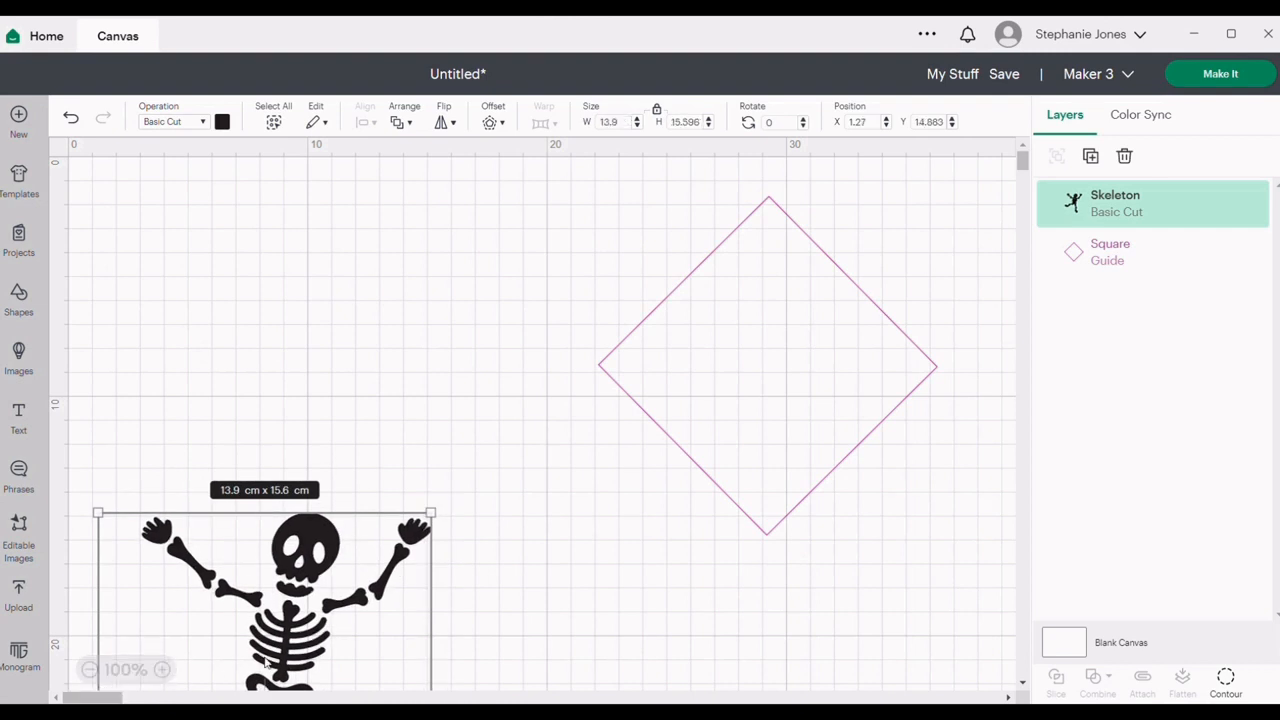
drag(267, 662, 346, 382)
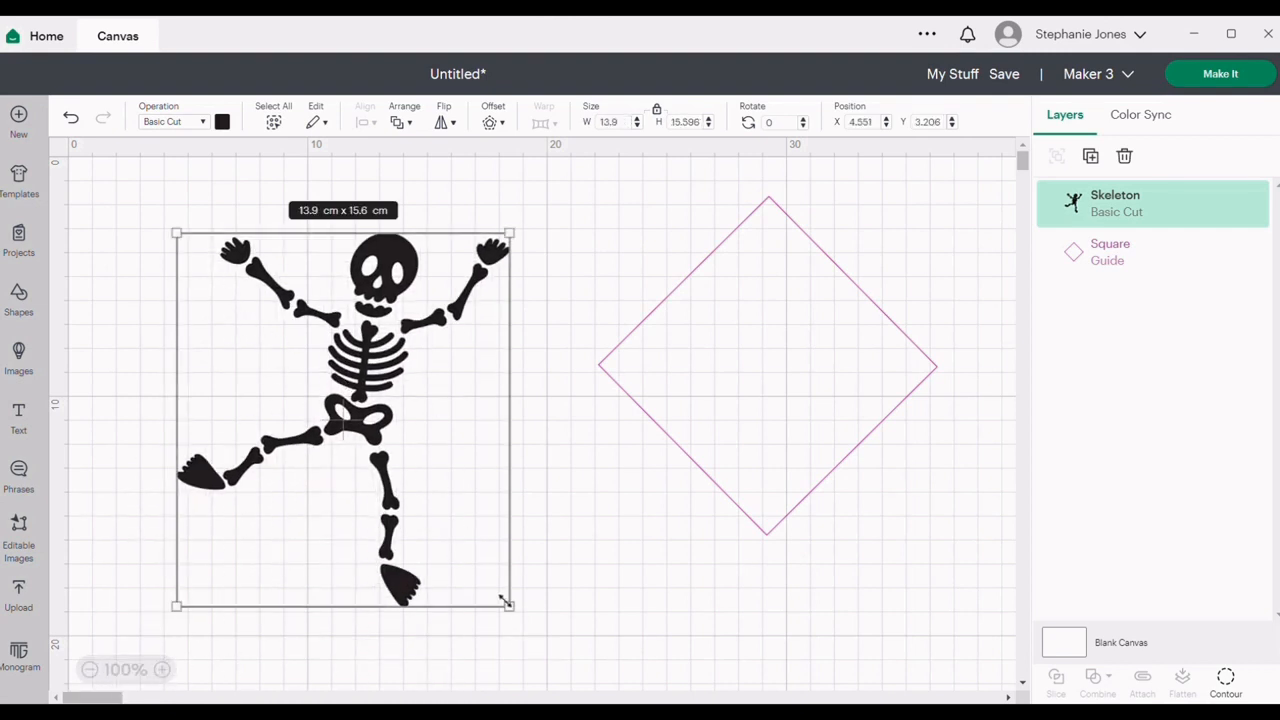
drag(506, 602, 389, 471)
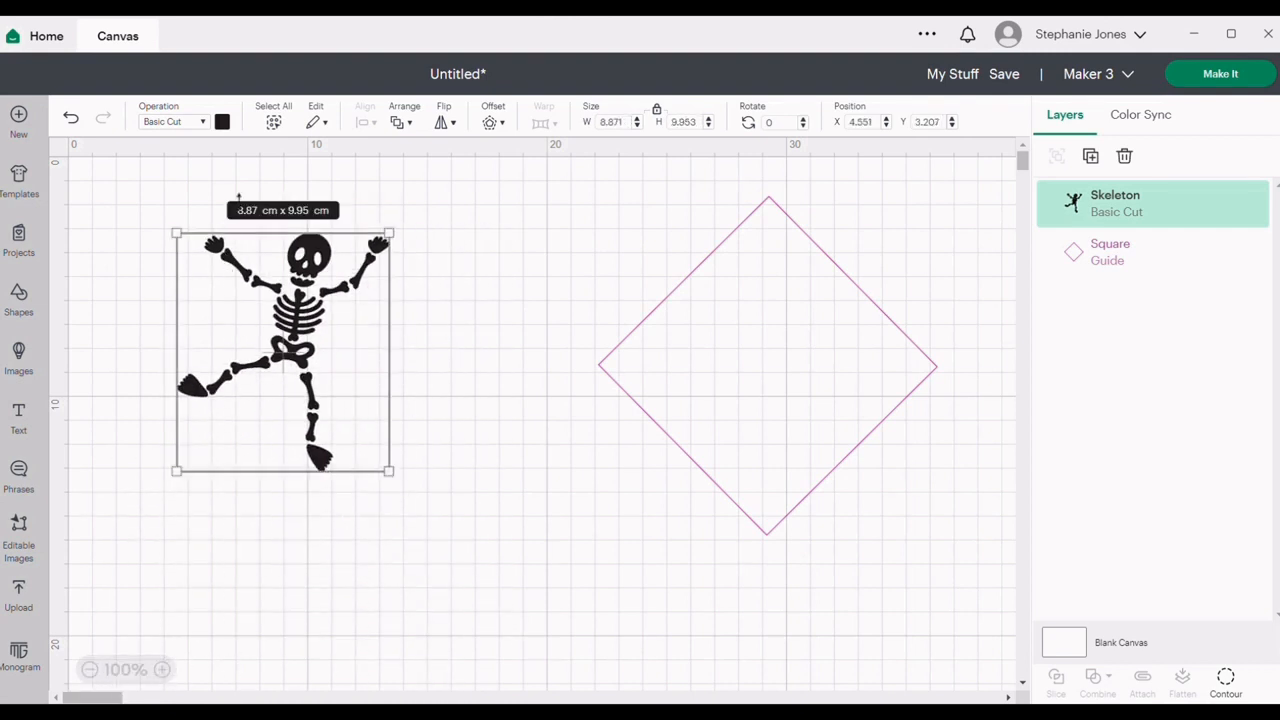
Change the skeleton's material color to white
click(223, 121)
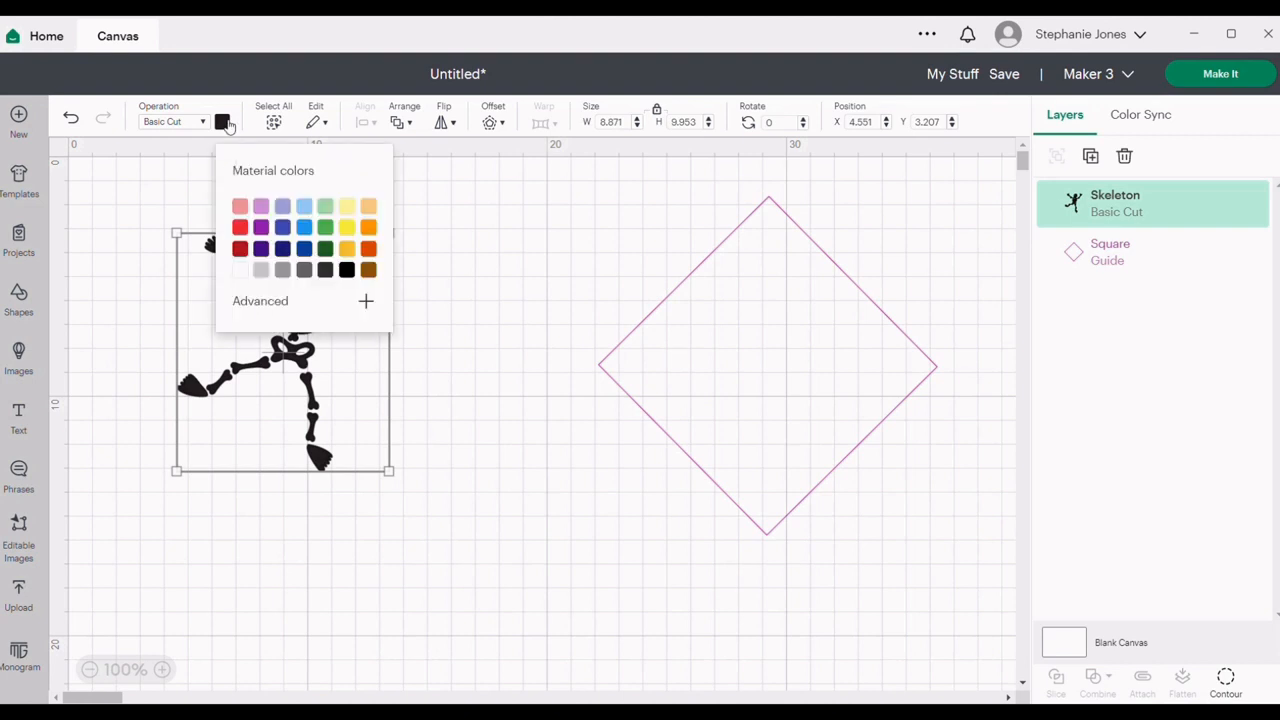
click(245, 276)
click(429, 372)
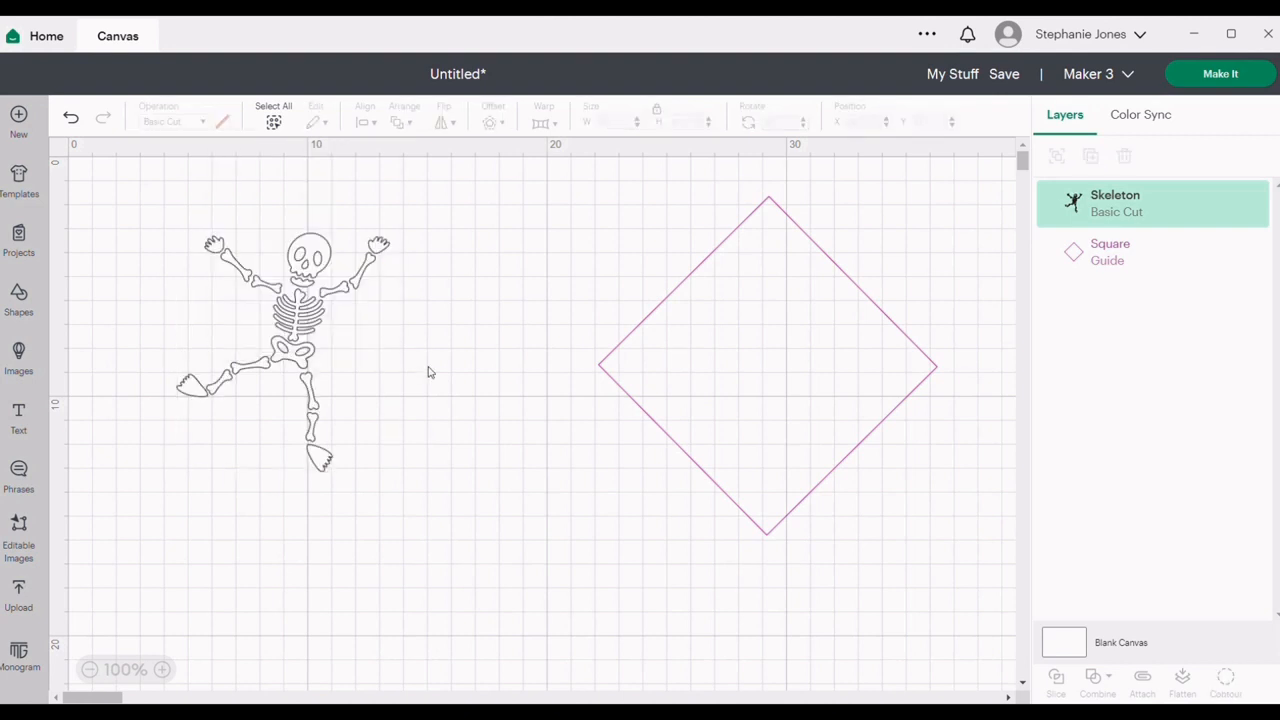
Move the skeleton closer to the diamond guide and shrink it to about 7.71 × 8.65 cm
drag(301, 315, 429, 356)
drag(512, 279, 484, 309)
drag(405, 409, 466, 327)
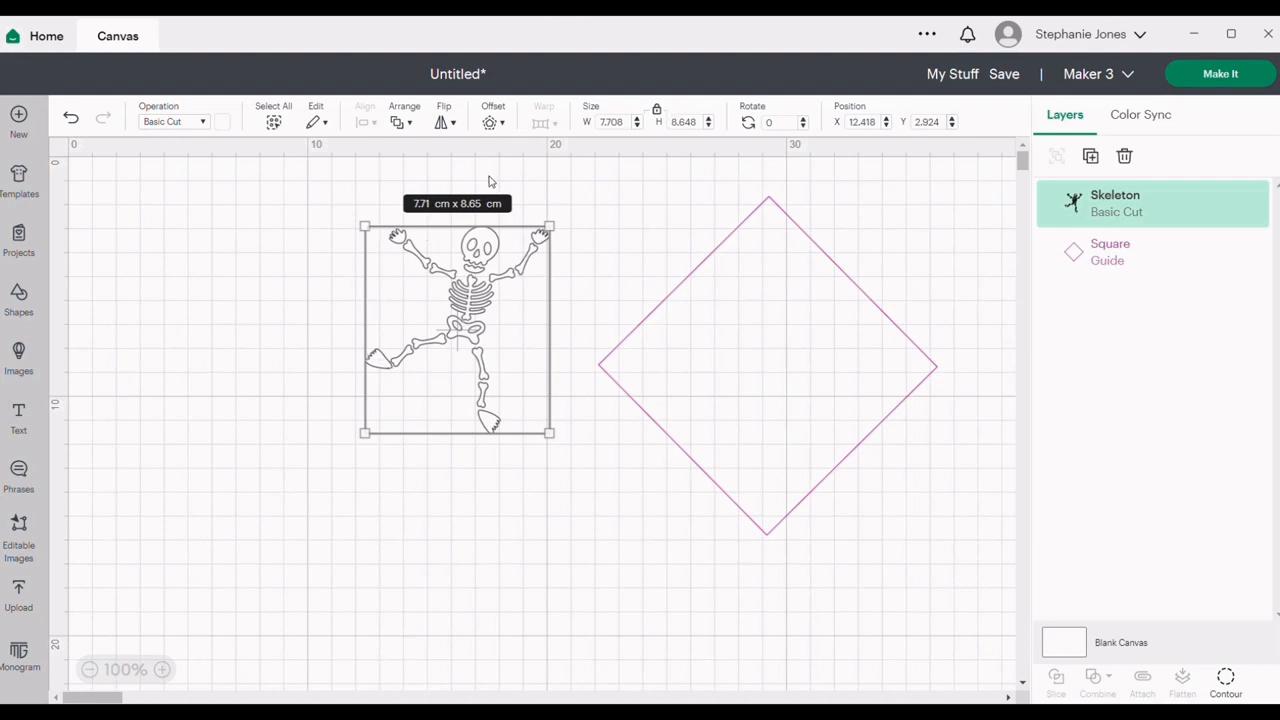
Create an offset around the skeleton at a distance of 0.176 cm with rounded corners
click(489, 122)
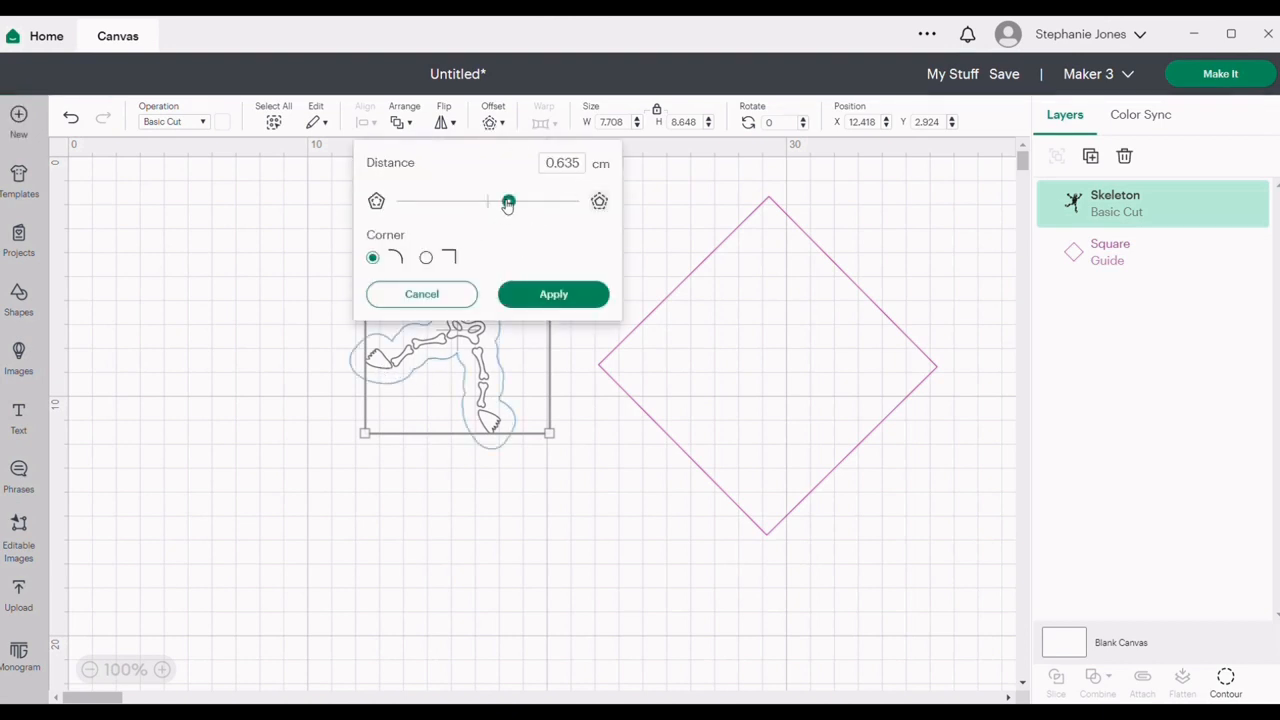
drag(508, 203, 495, 203)
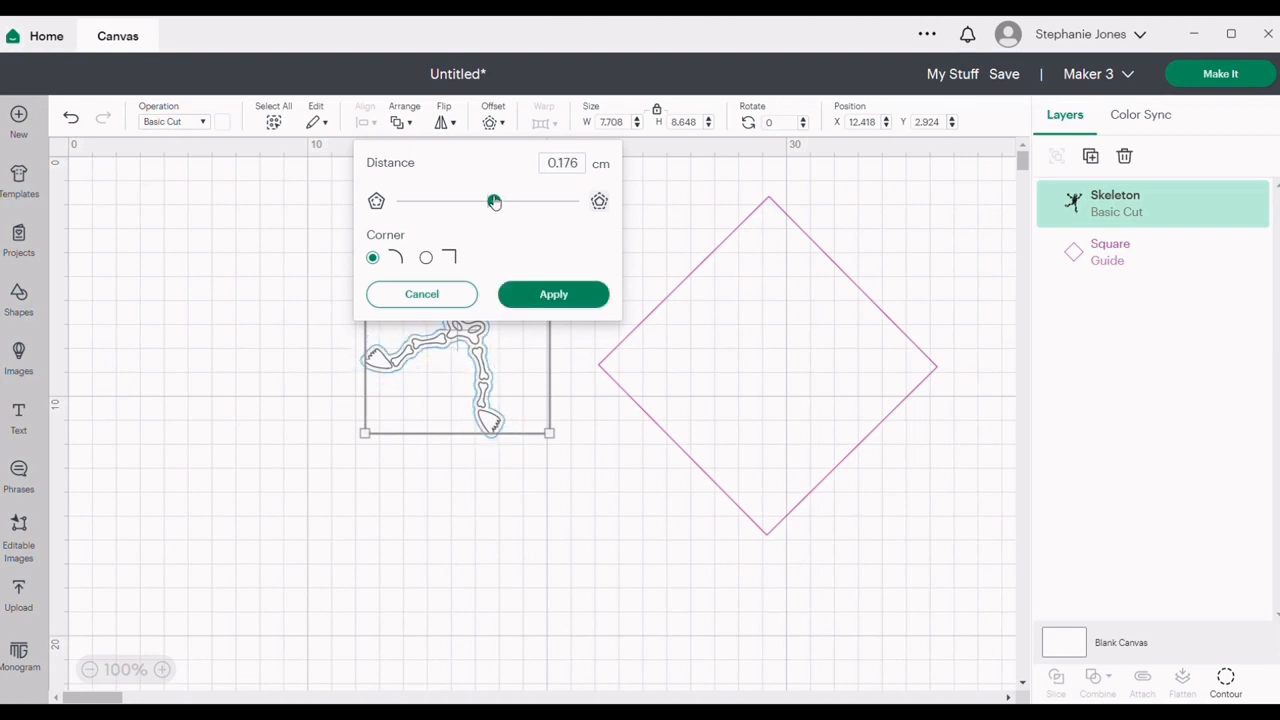
click(541, 301)
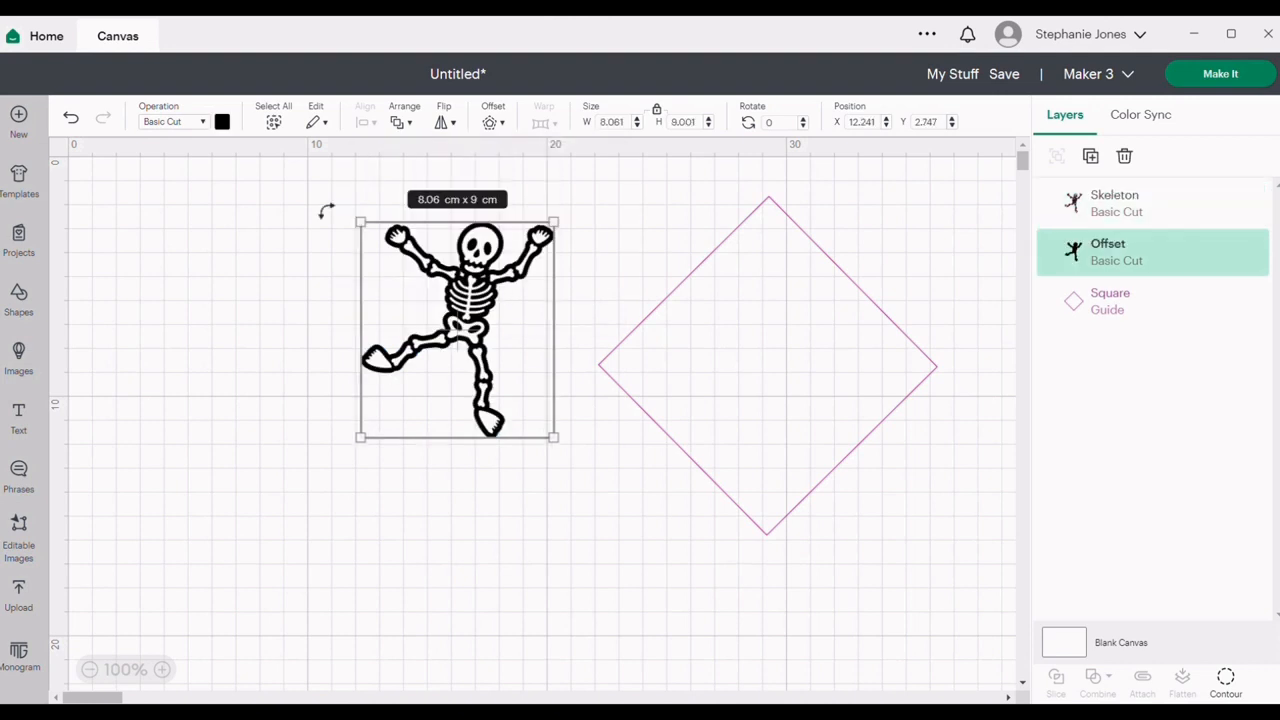
Change the skeleton offset's material color to white
click(220, 125)
click(244, 288)
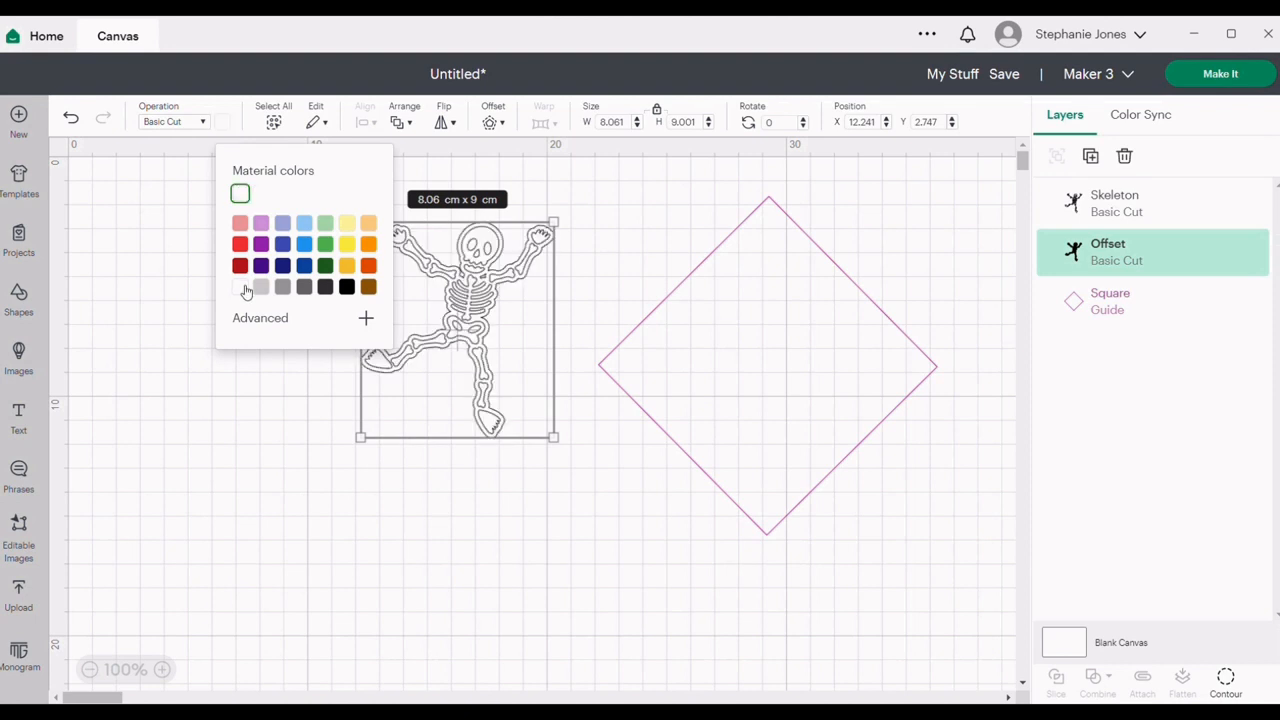
click(314, 487)
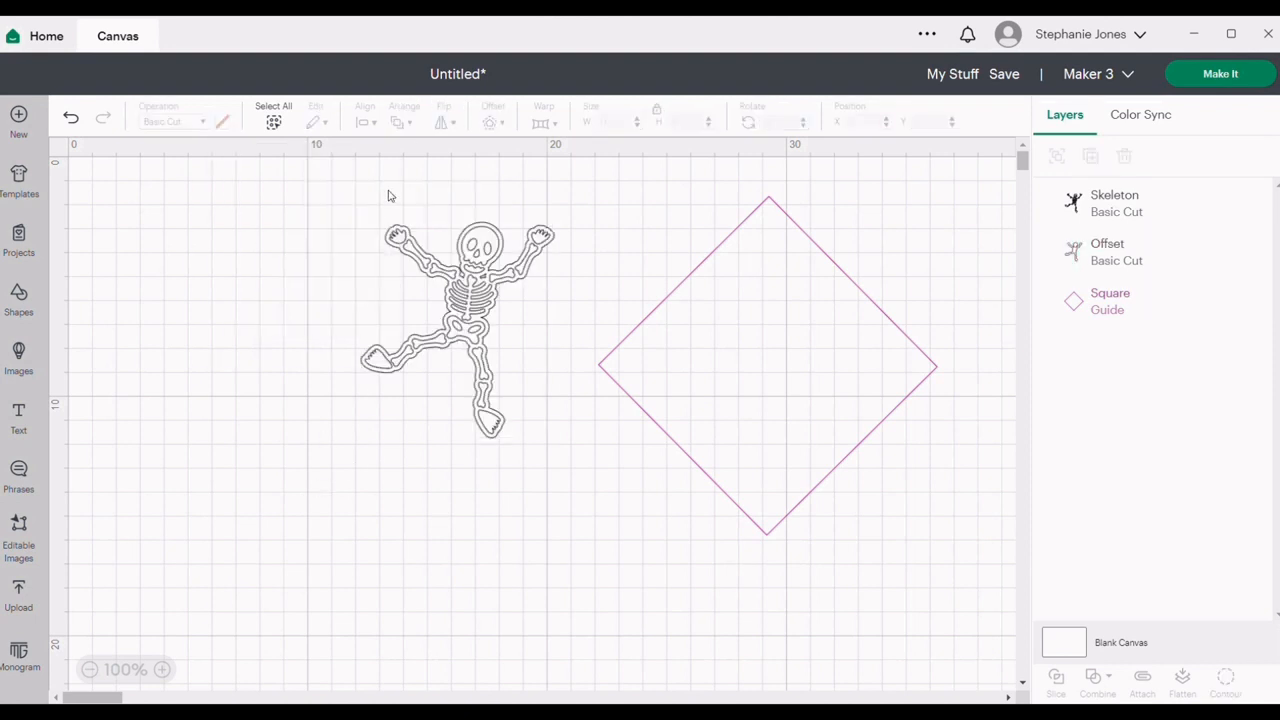
Attach the skeleton and its offset to each other and place them inside the diamond guide
drag(388, 189, 537, 400)
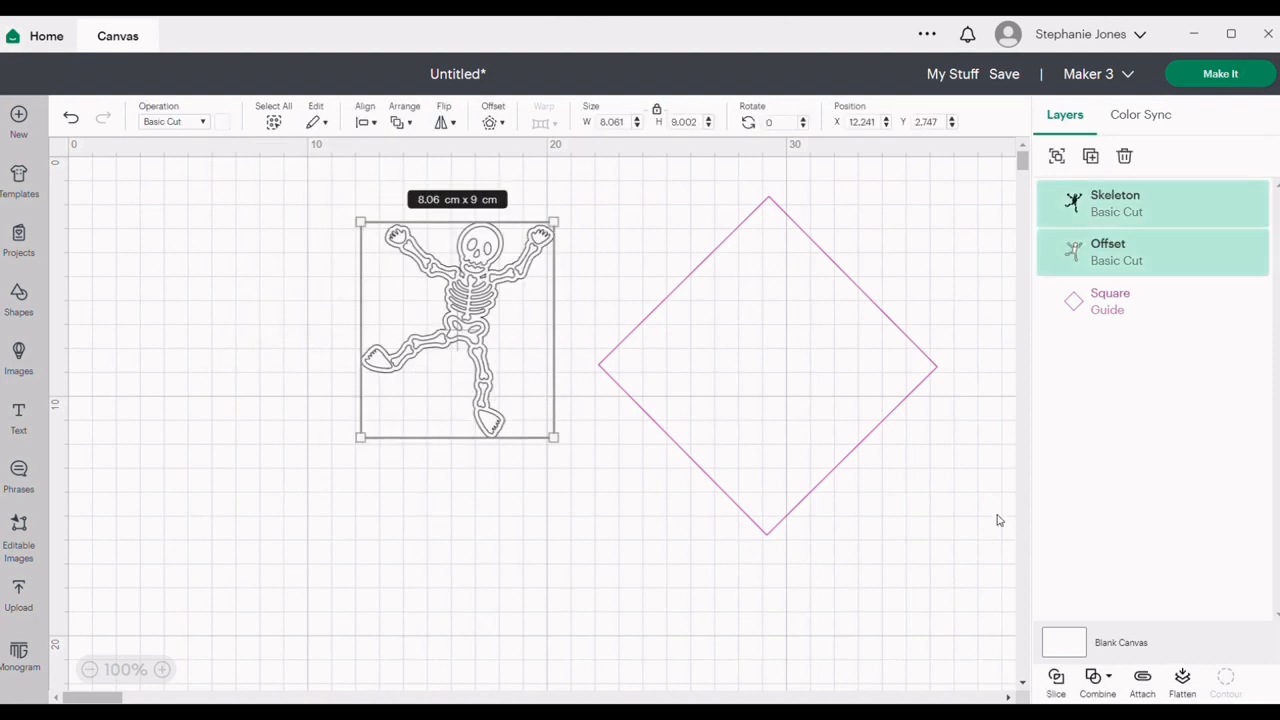
click(1143, 680)
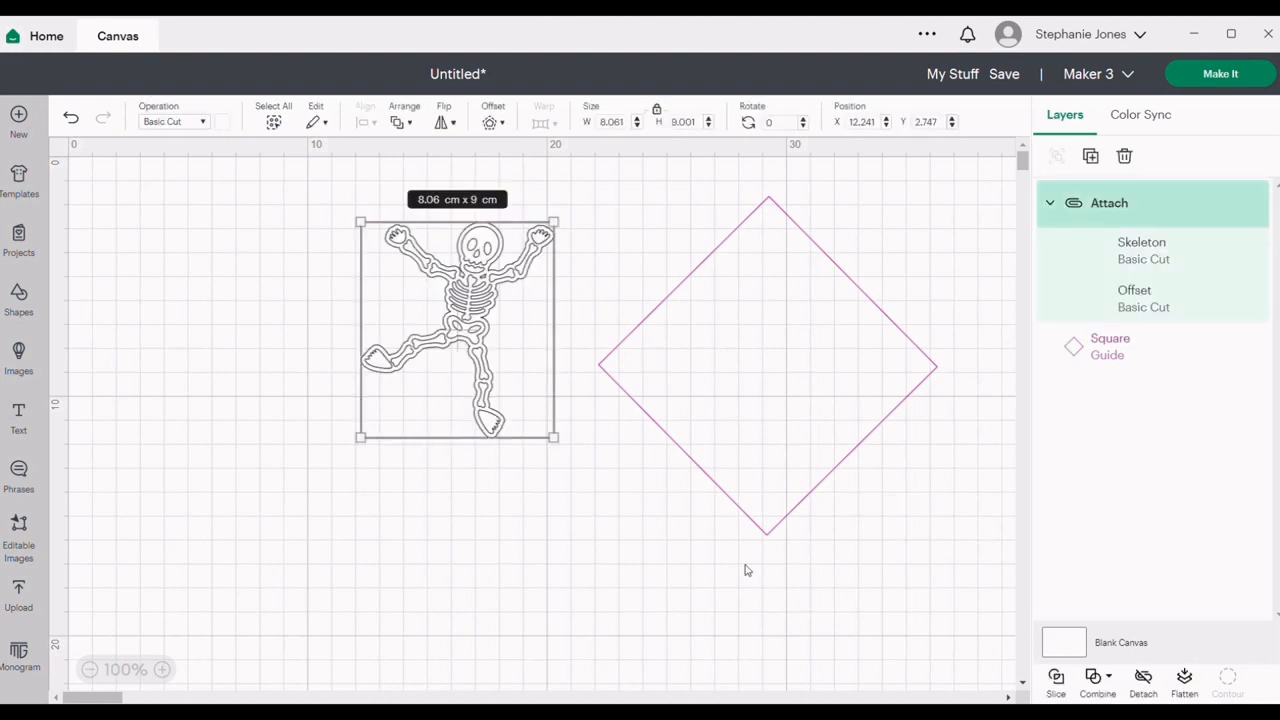
drag(472, 325, 769, 383)
click(521, 303)
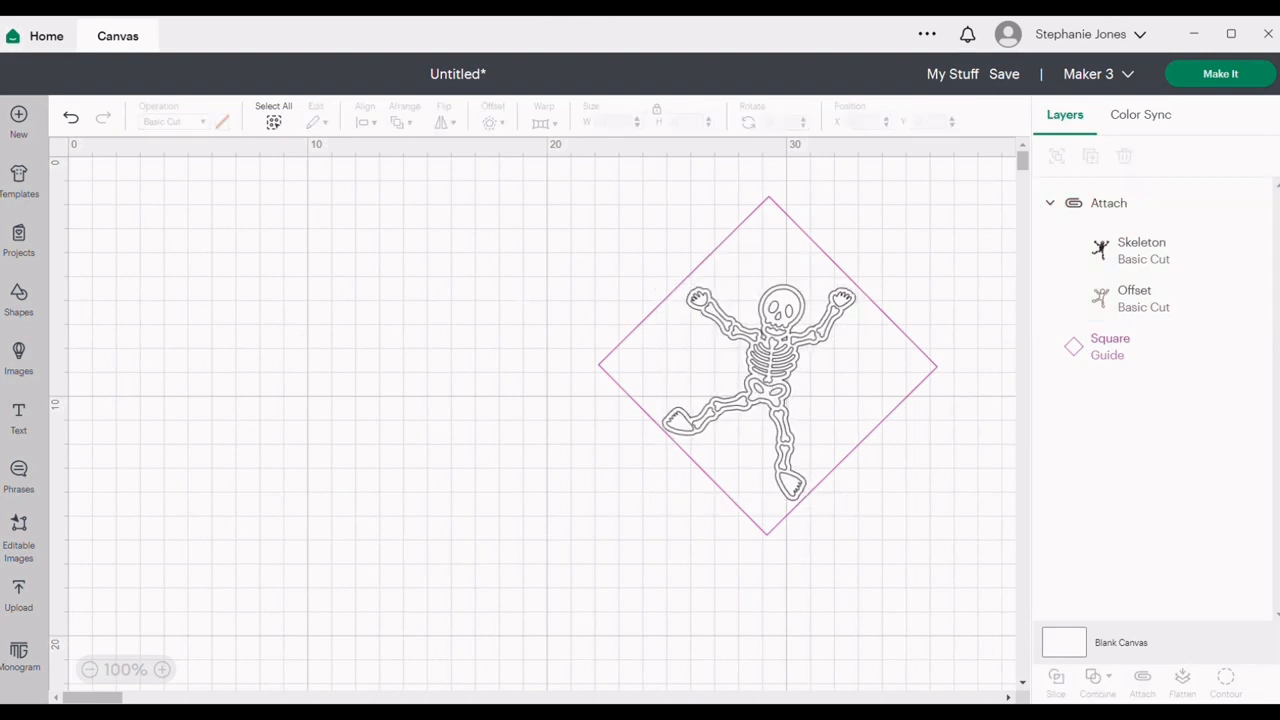
Add a text object reading "Bad", "to the" and "Bone" on three separate lines
click(44, 404)
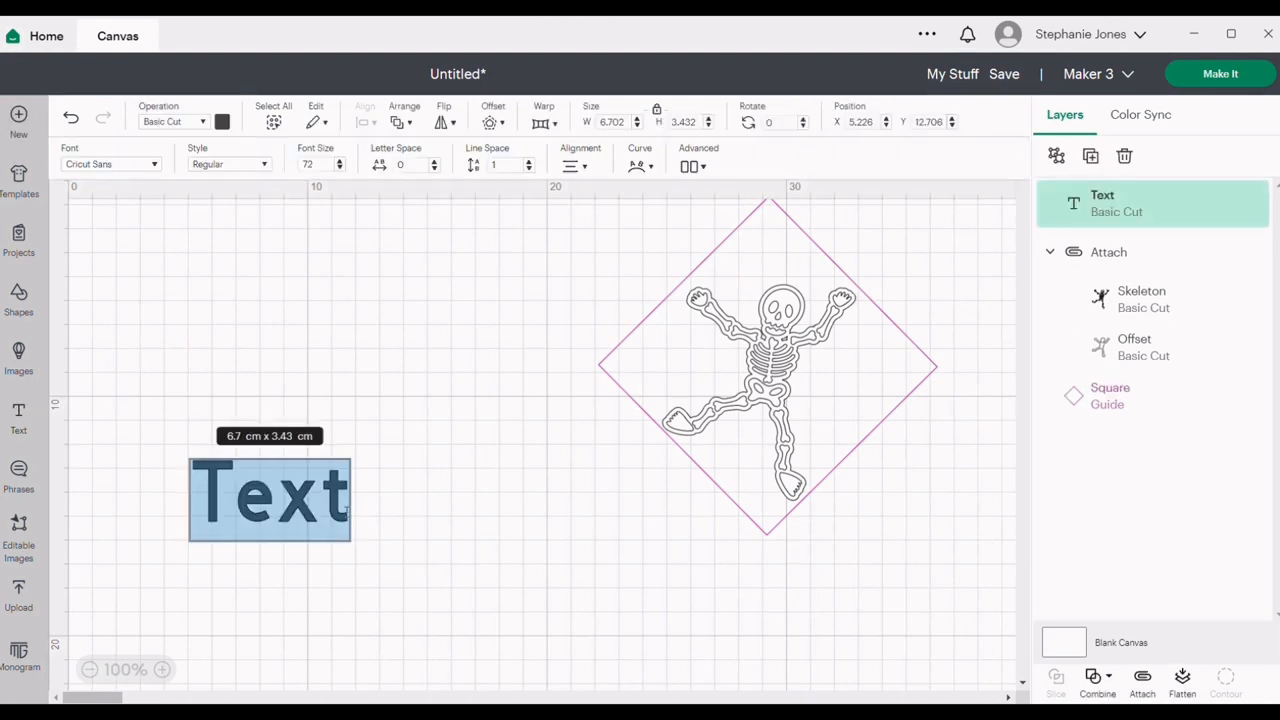
click(347, 508)
key(BackSpace)
key(BackSpace)
key(BackSpace)
key(BackSpace)
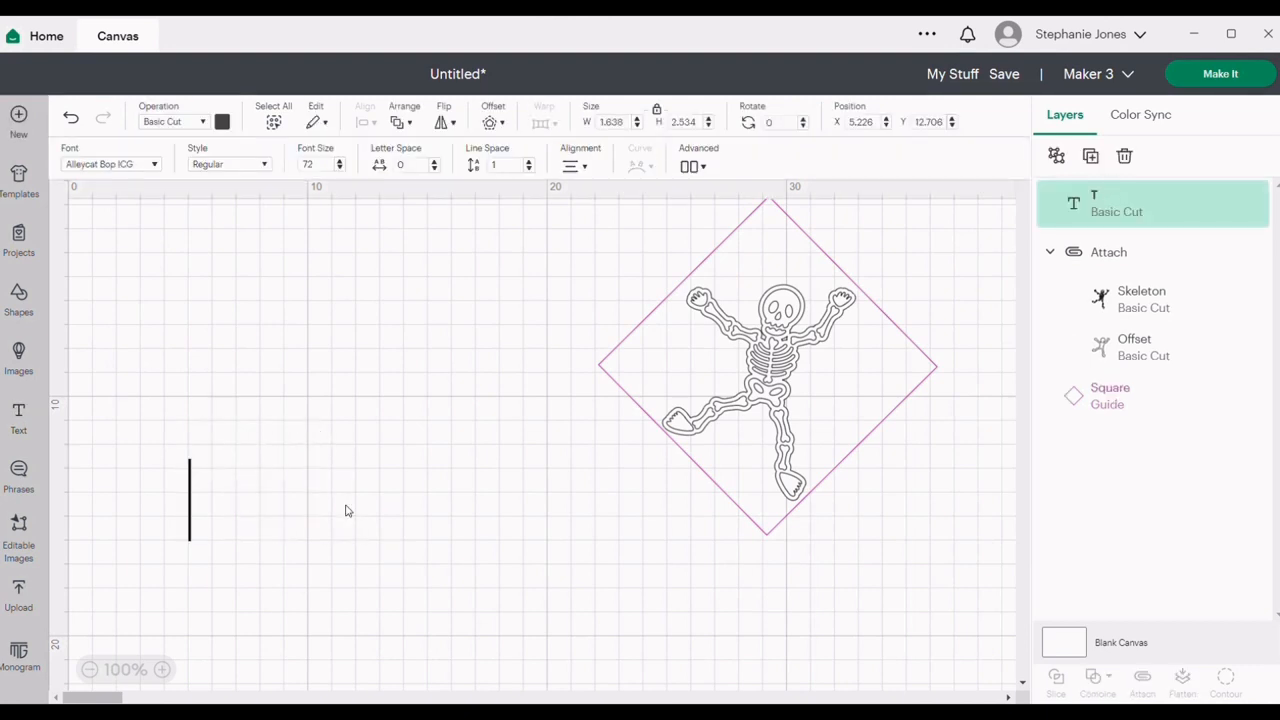
text(Bad)
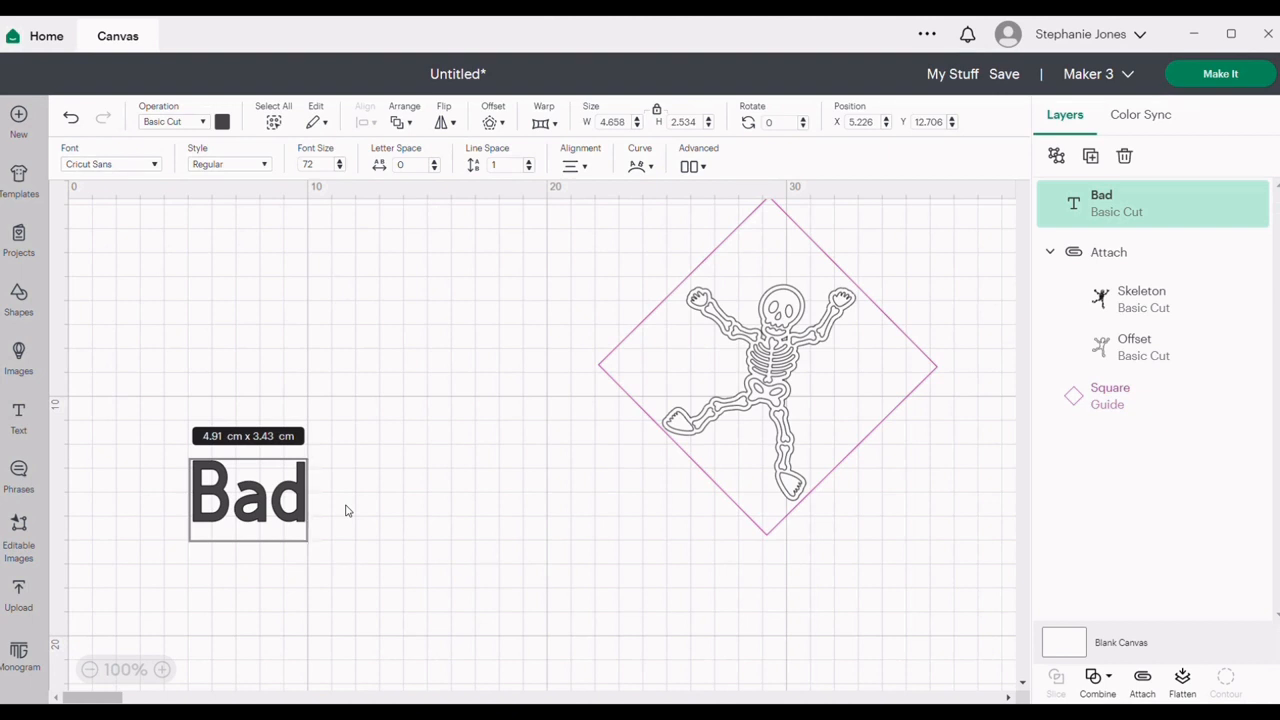
key(Return)
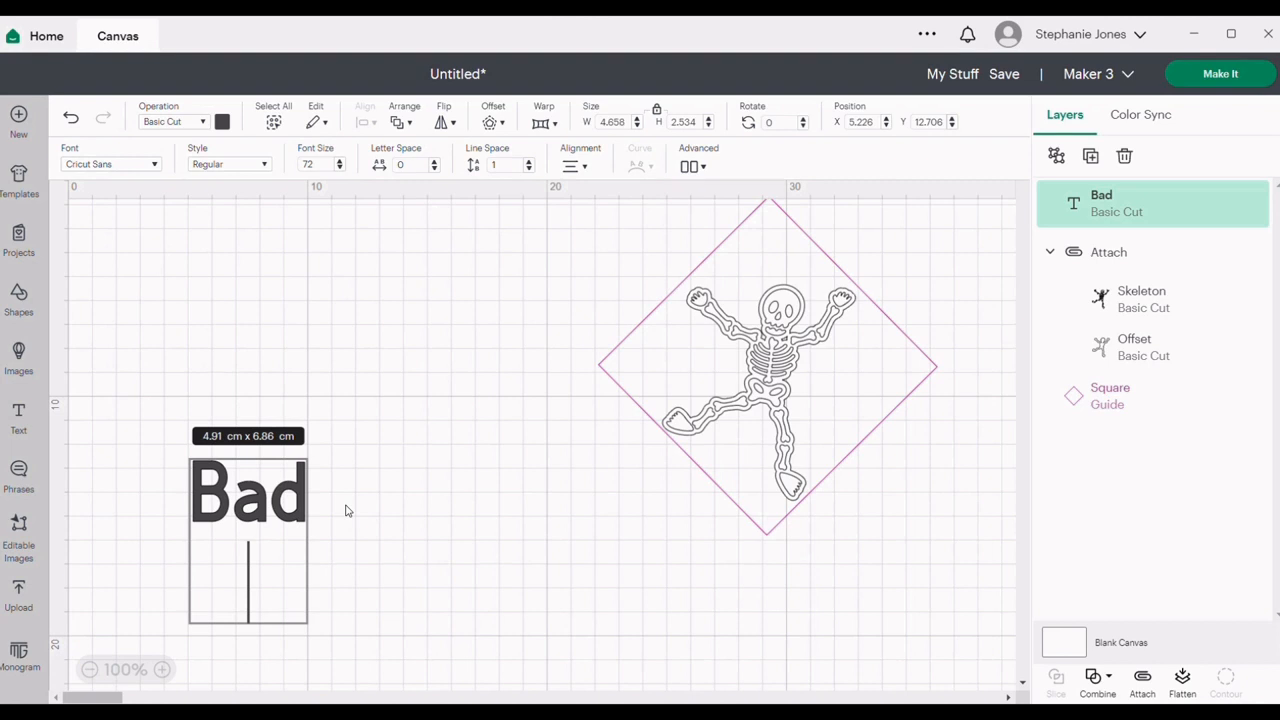
text(to)
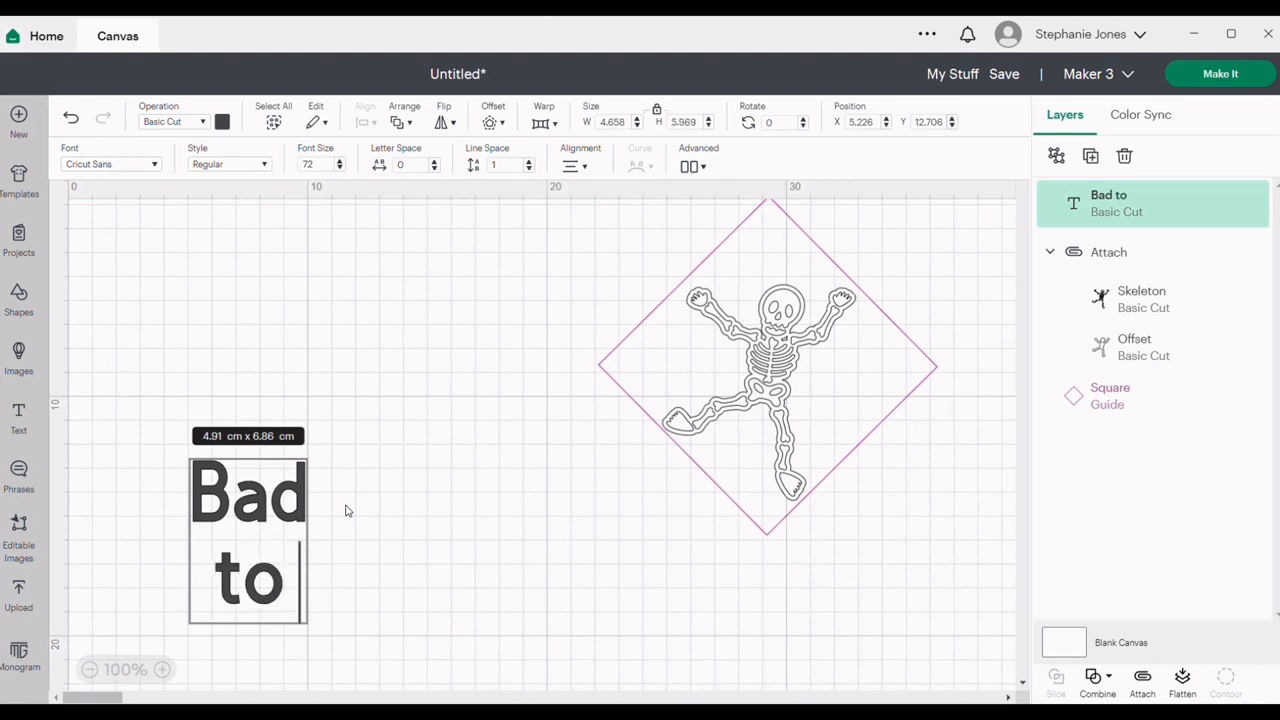
text( the)
key(Return)
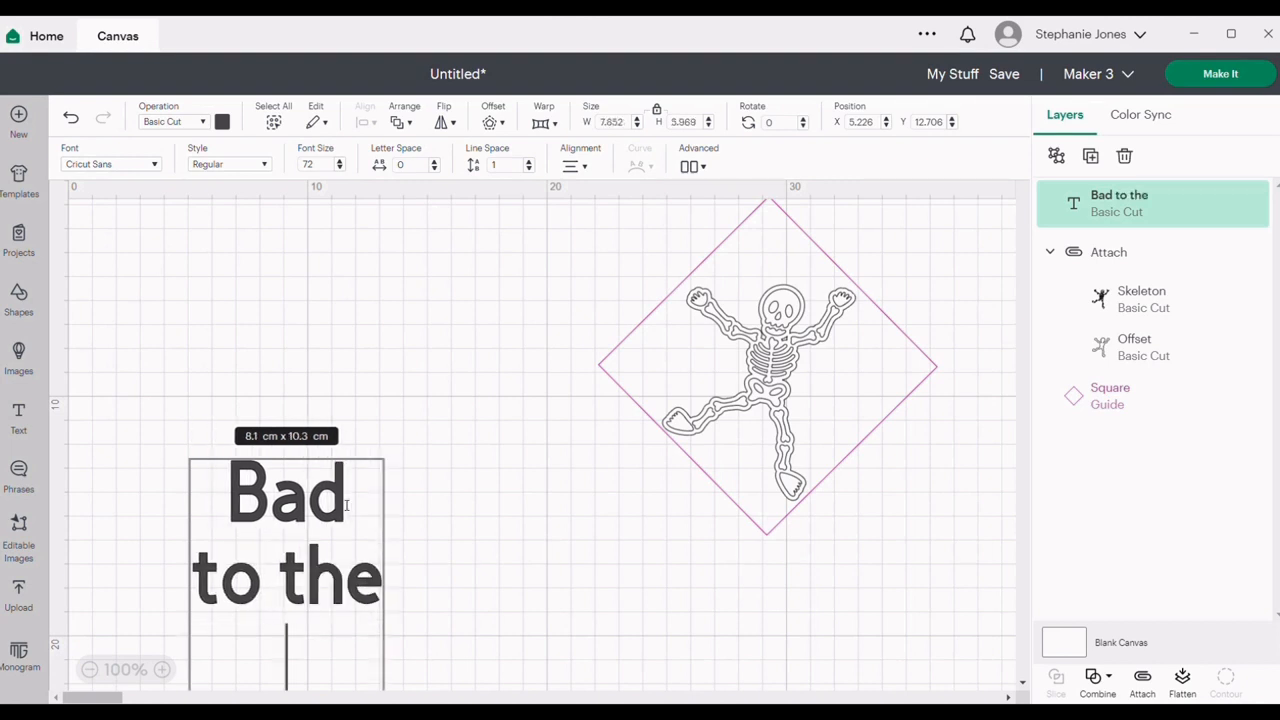
text(Bone)
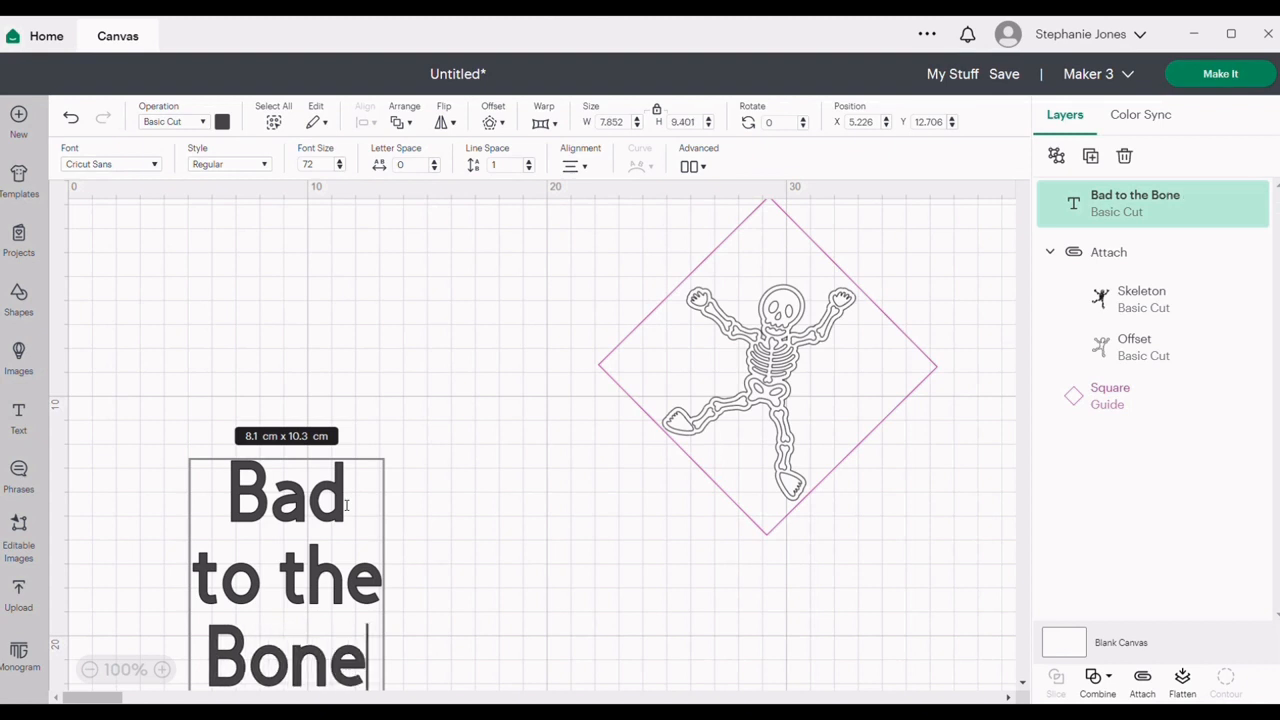
click(526, 446)
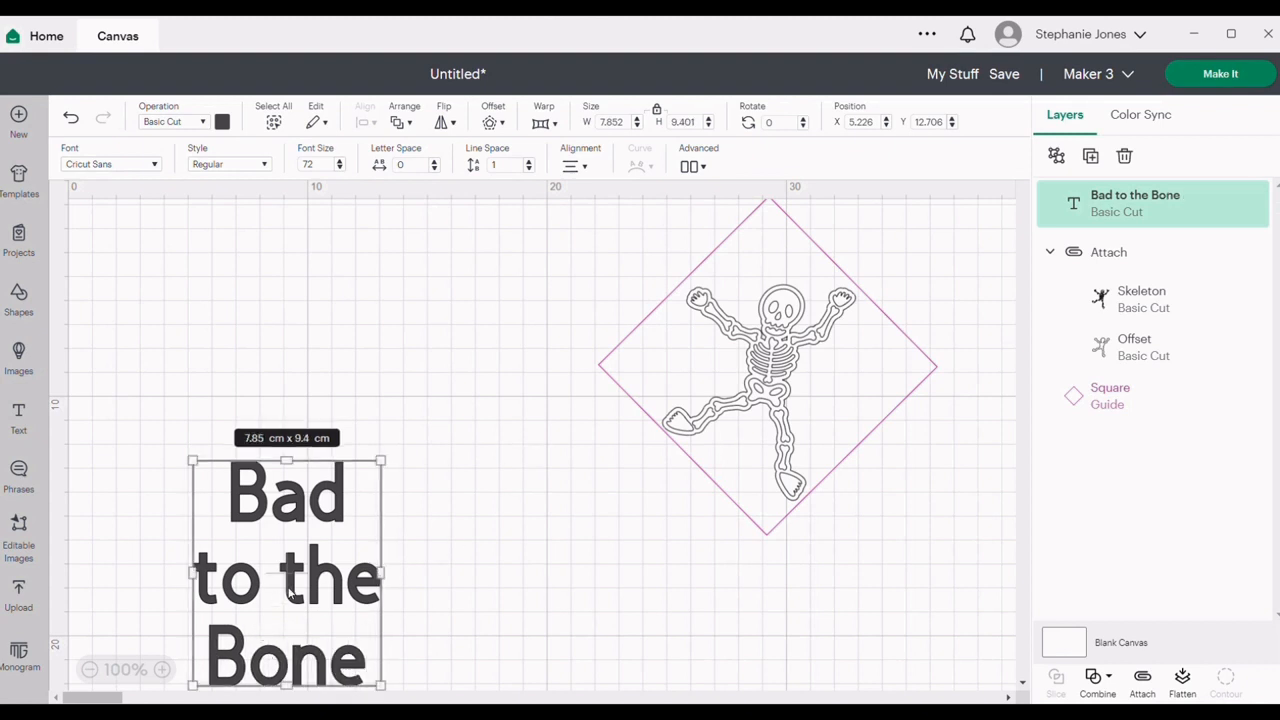
Move the "Bad to the Bone" text higher on the canvas and set its font to Alleycat Bop ICG
drag(289, 592, 321, 418)
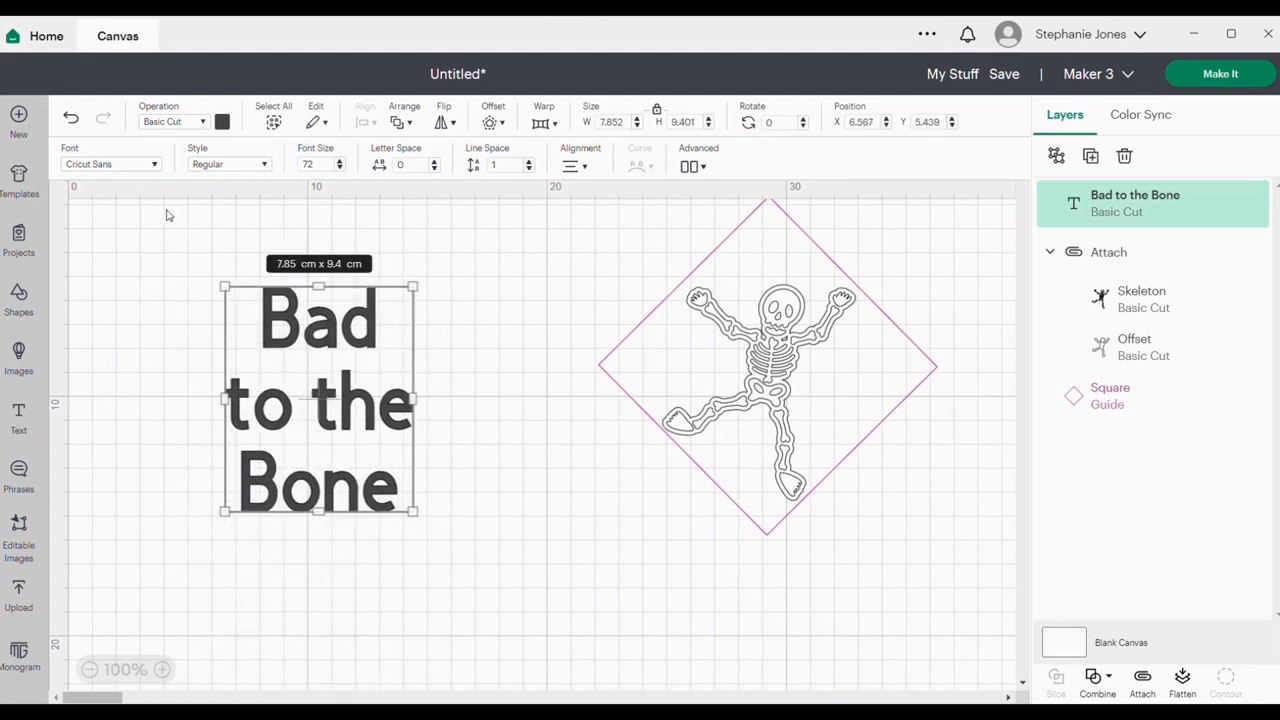
click(145, 170)
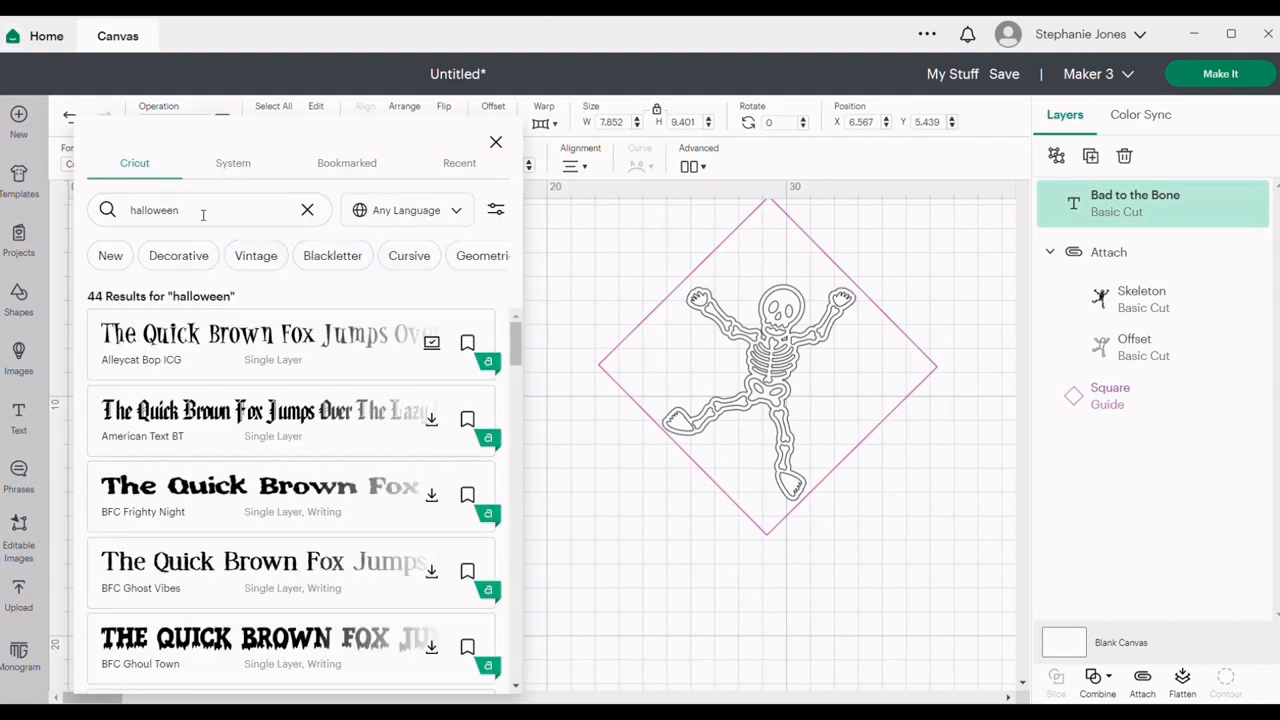
click(190, 335)
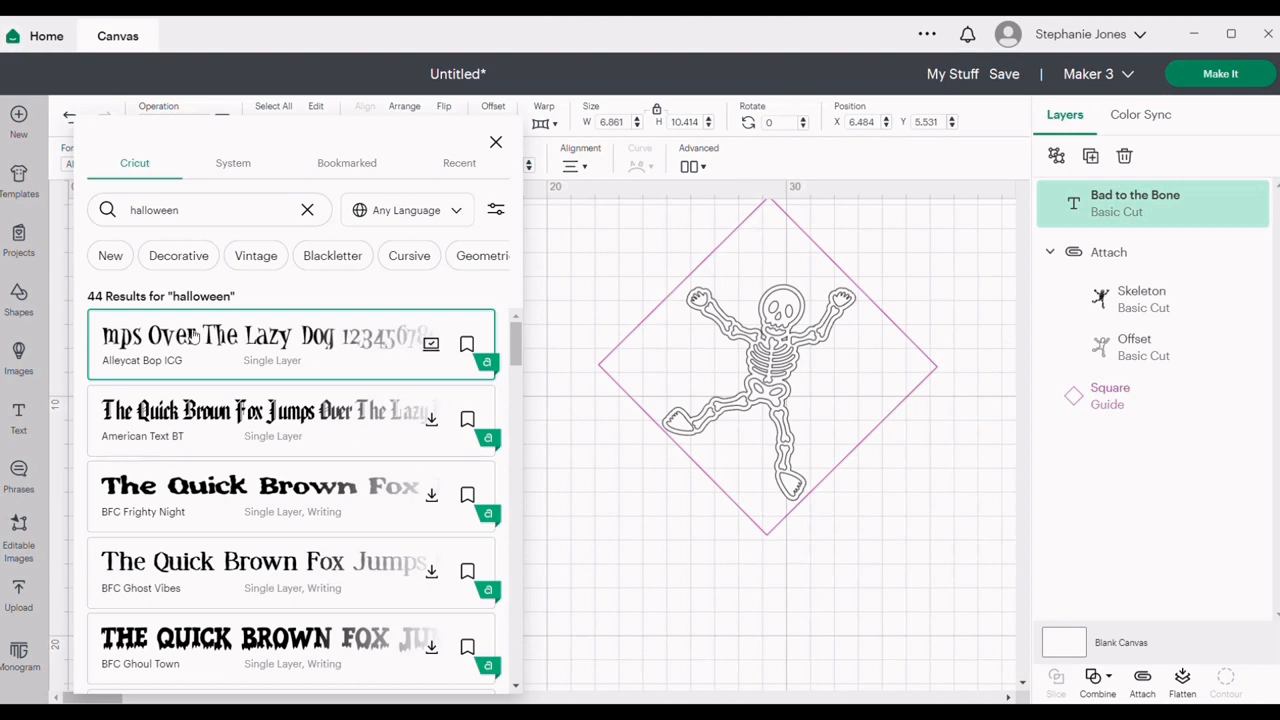
click(577, 520)
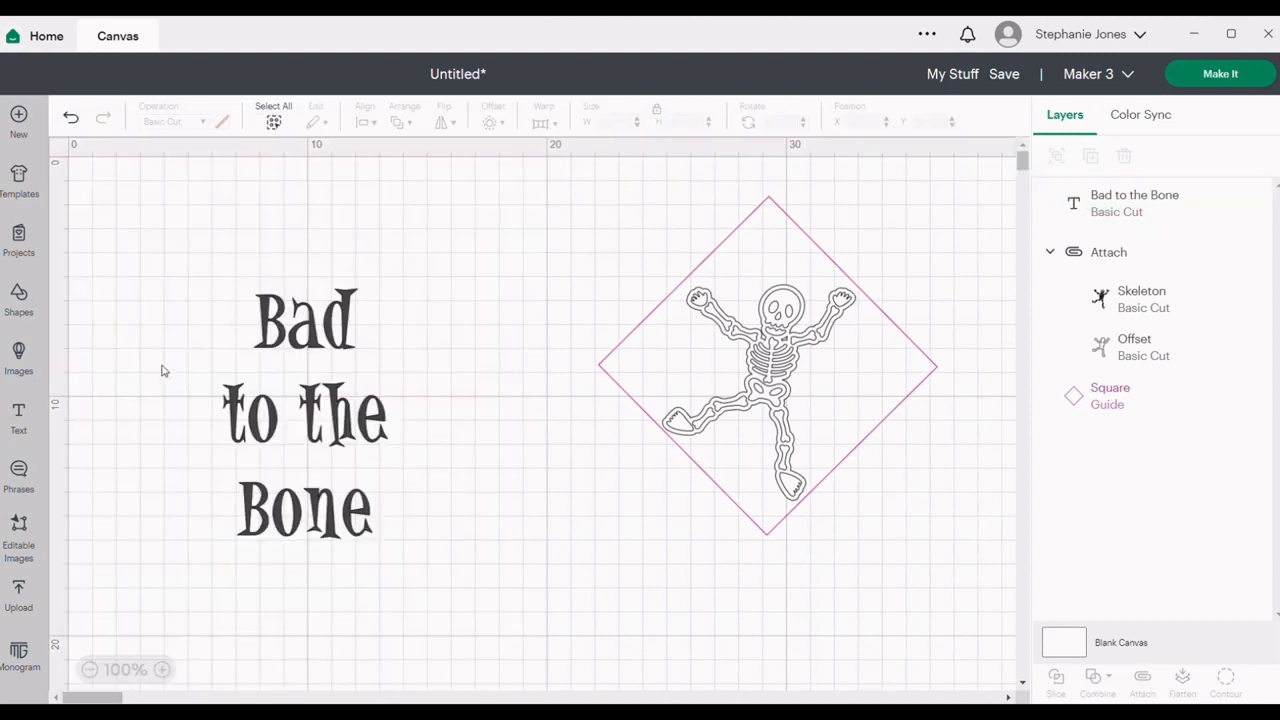
Ungroup the "Bad to the Bone" text into individual letters
drag(225, 269, 436, 559)
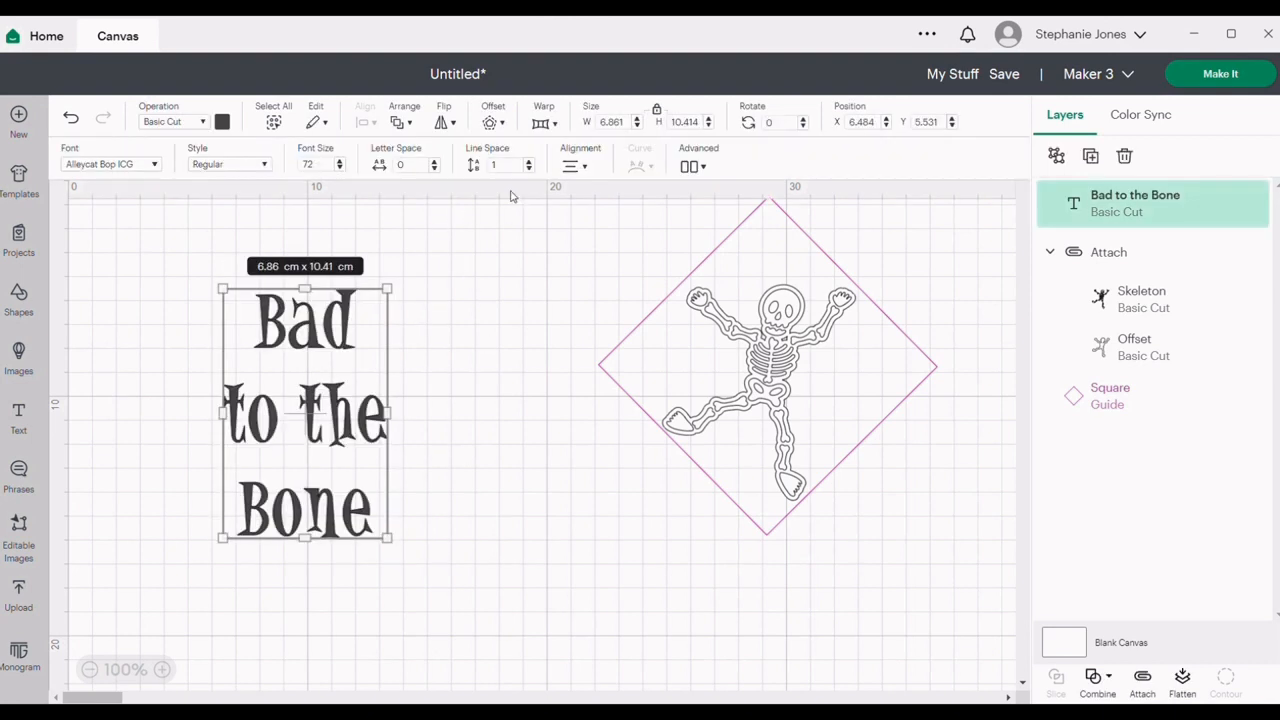
click(404, 121)
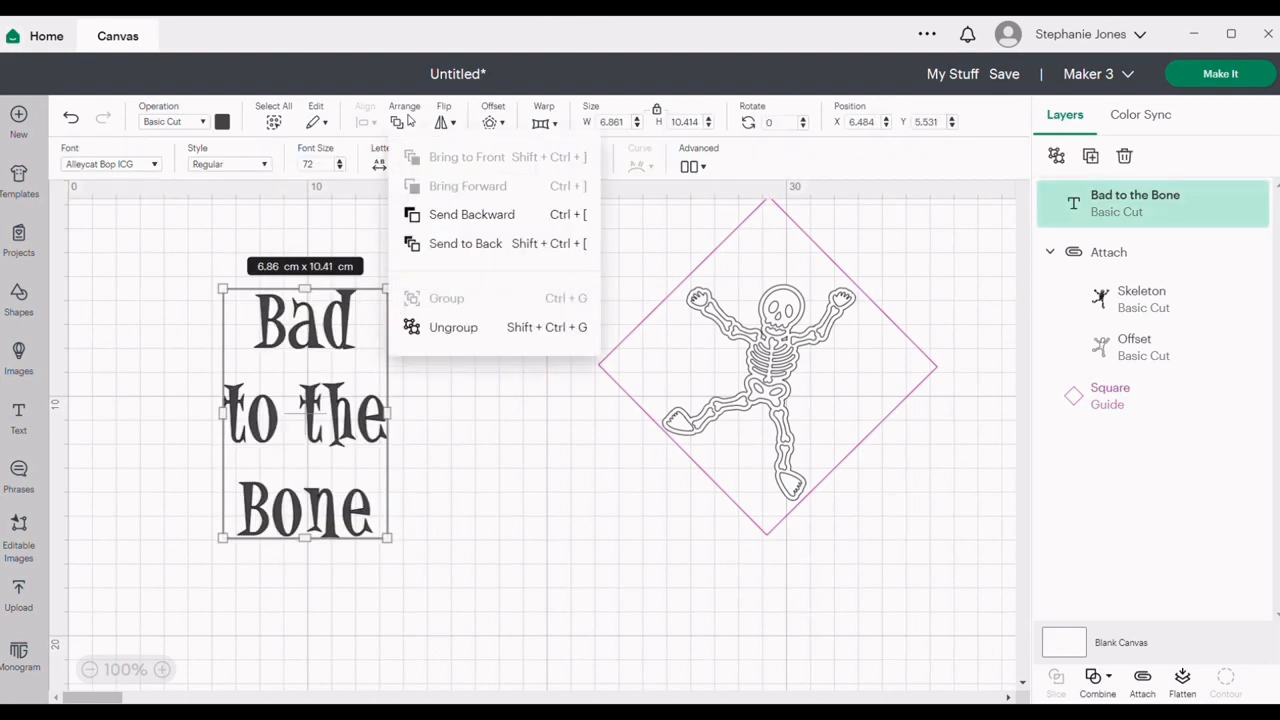
click(458, 328)
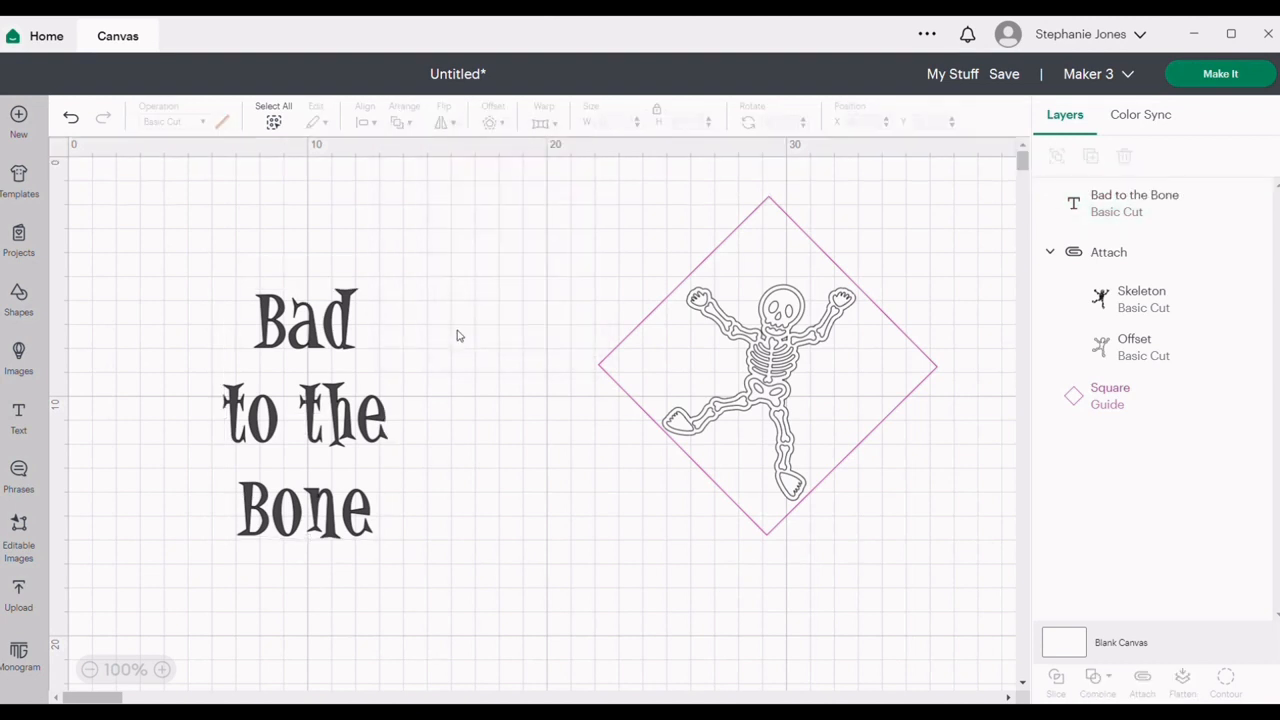
click(445, 402)
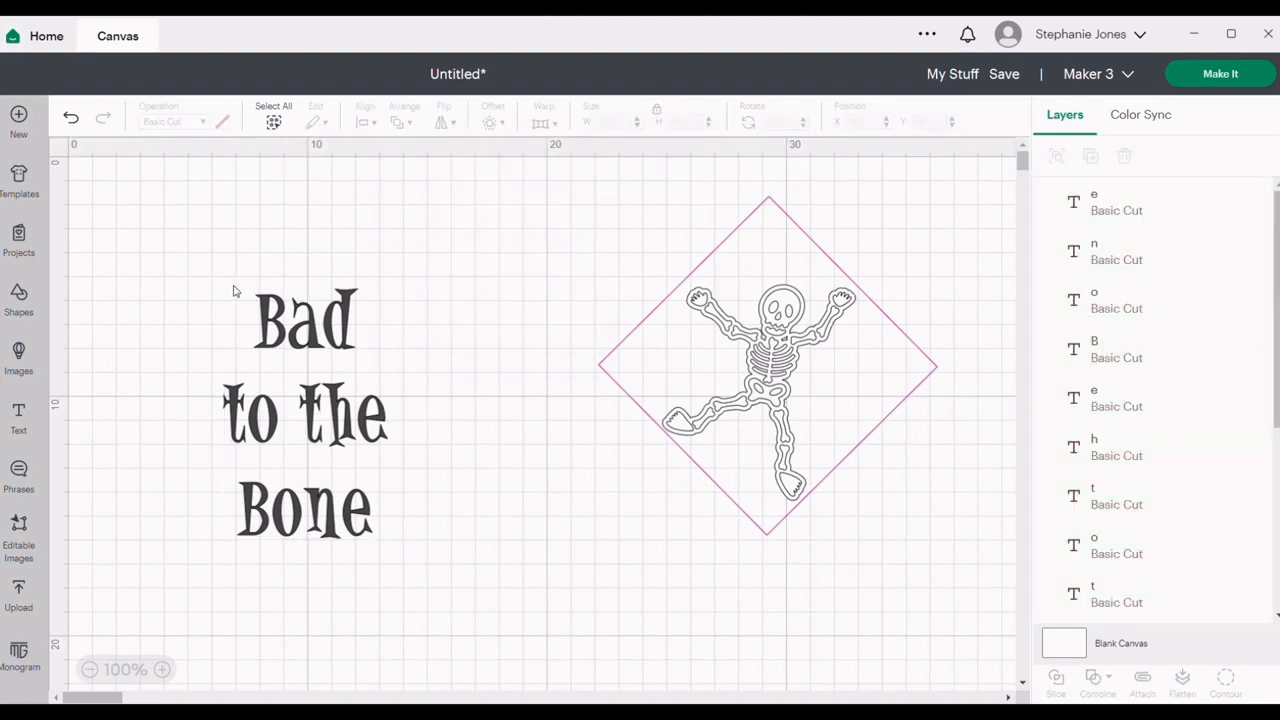
Group the three letters of "Bad" so the word moves as one object
drag(228, 291, 382, 362)
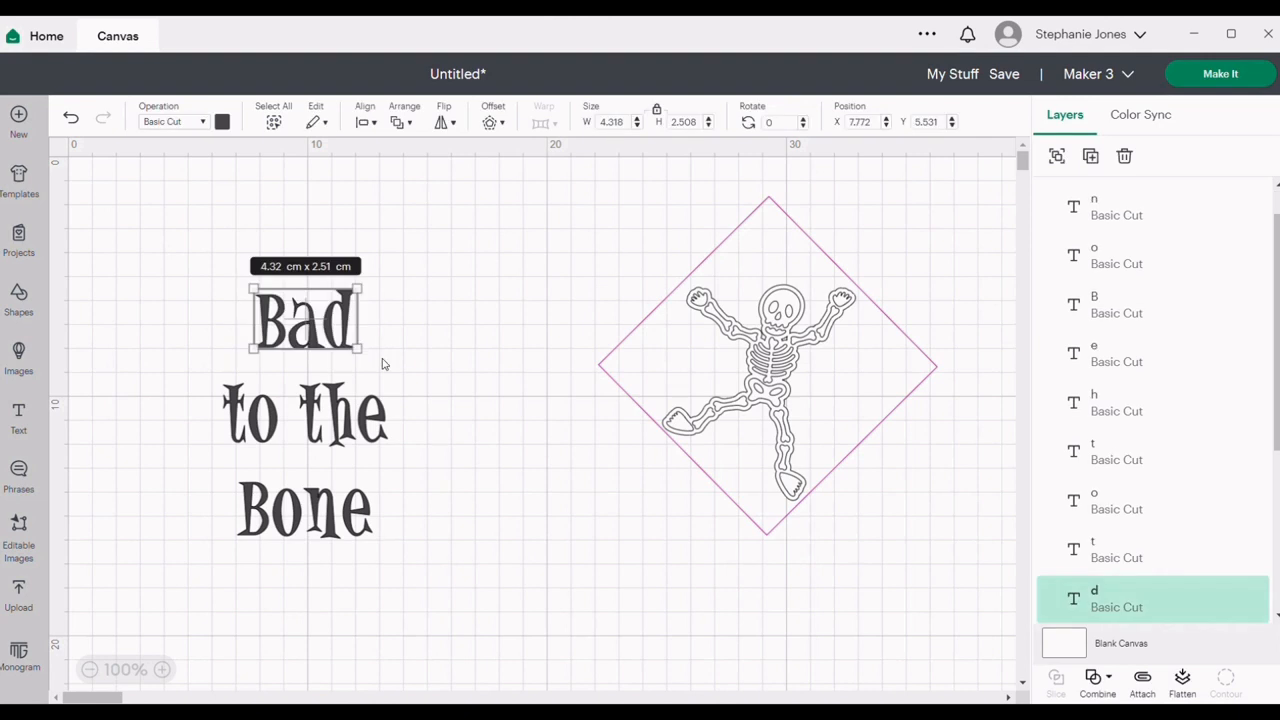
click(408, 123)
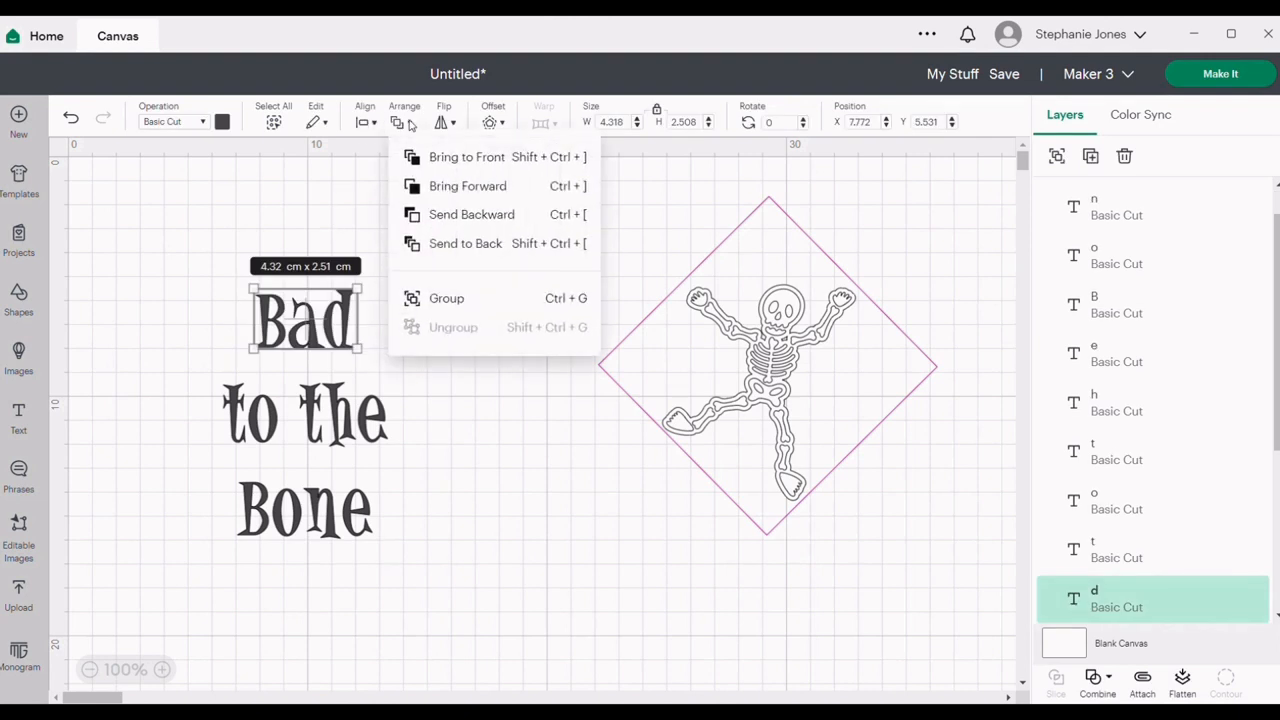
click(432, 300)
click(447, 446)
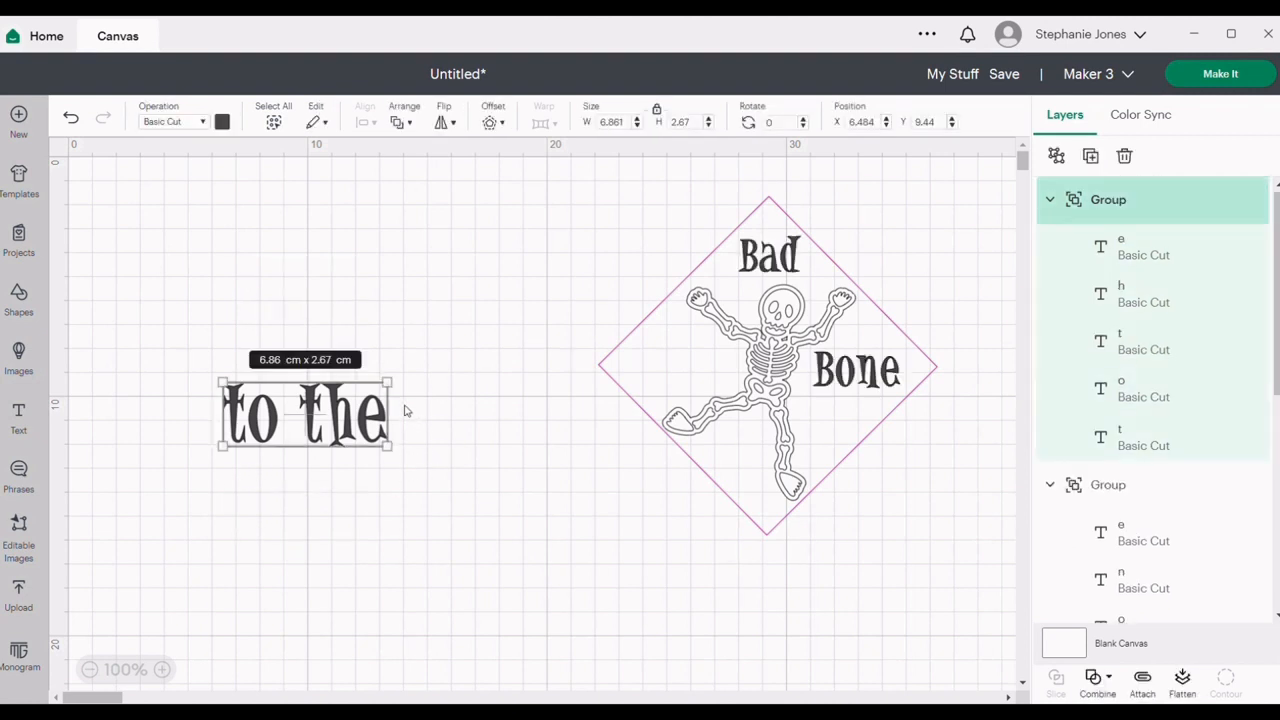
Shrink the grouped words "to the" and place them inside the diamond guide, to the left of the skeleton
drag(387, 379, 340, 402)
drag(338, 448, 694, 349)
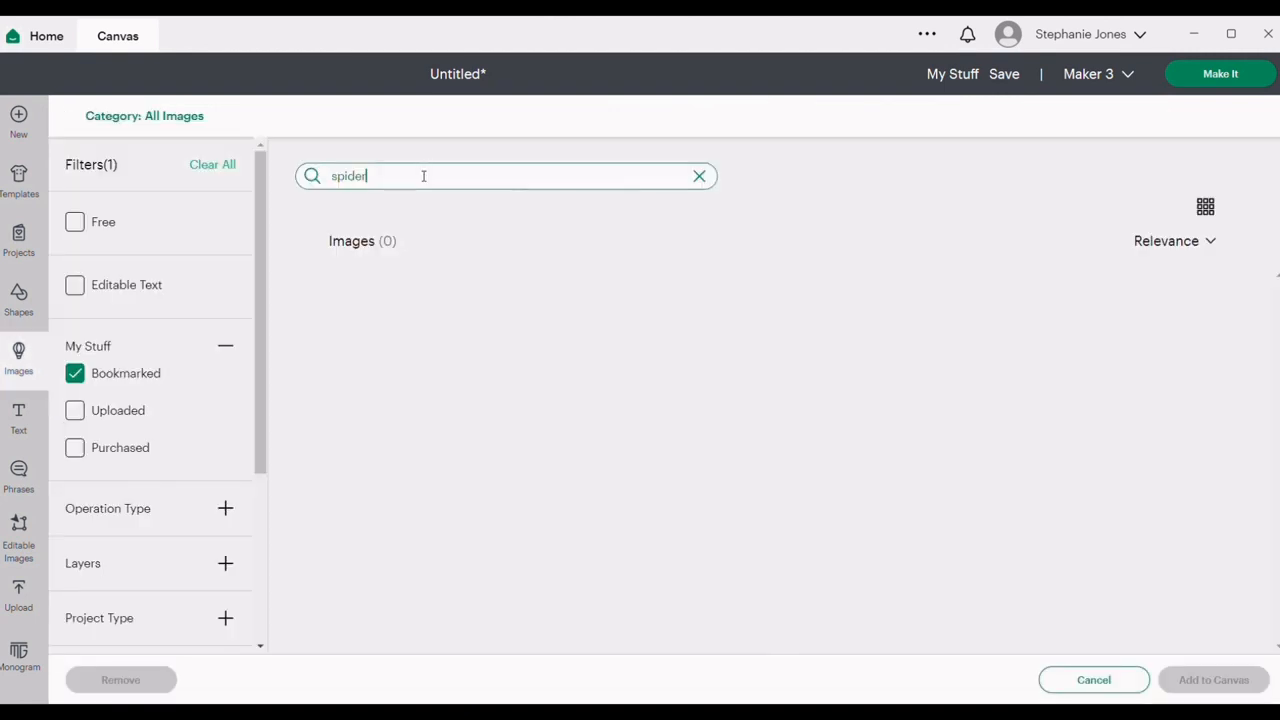
Remove the Bookmarked filter from the spider search, insert the first Spider image and shrink it below 2 cm between the skeleton's legs
click(76, 374)
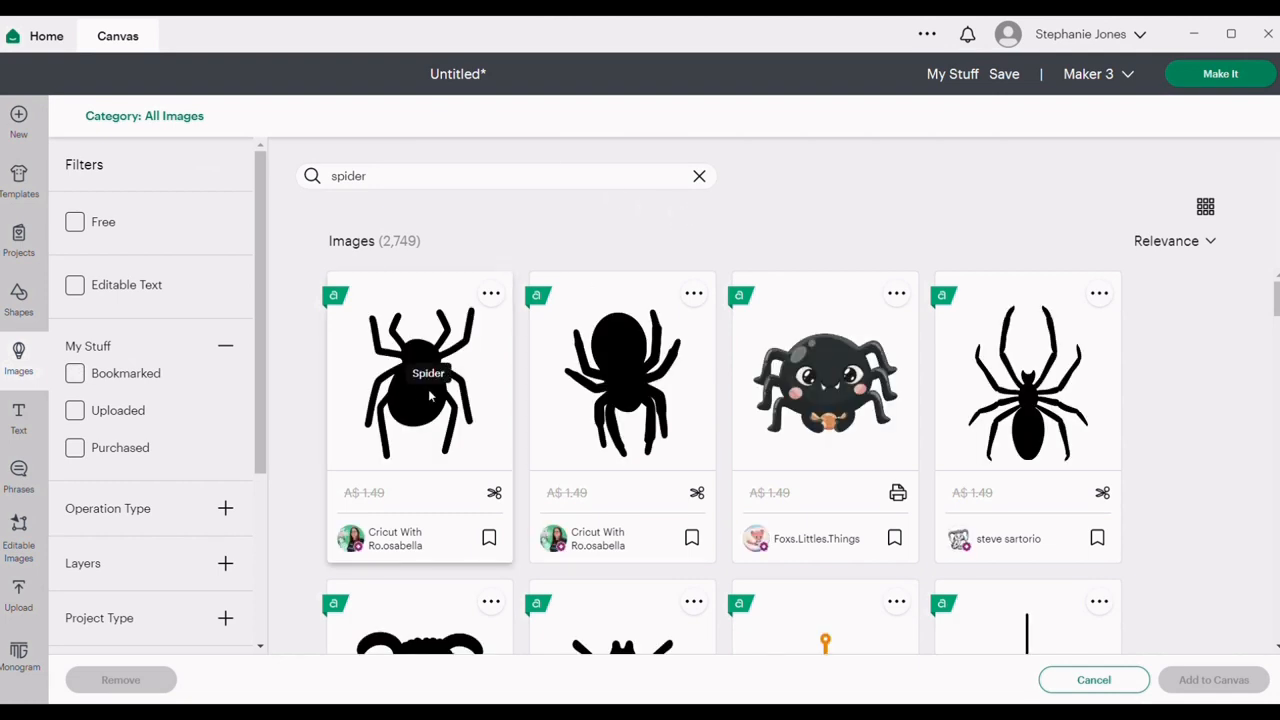
click(430, 397)
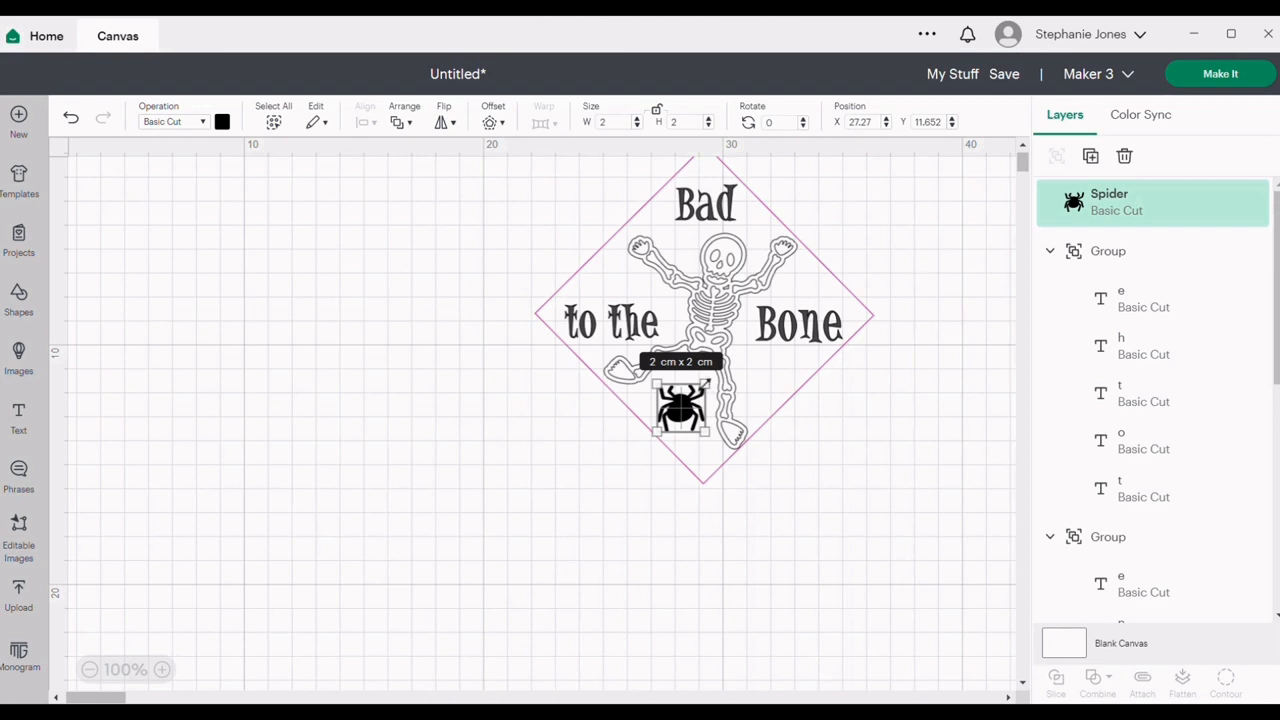
drag(706, 382, 683, 405)
click(604, 503)
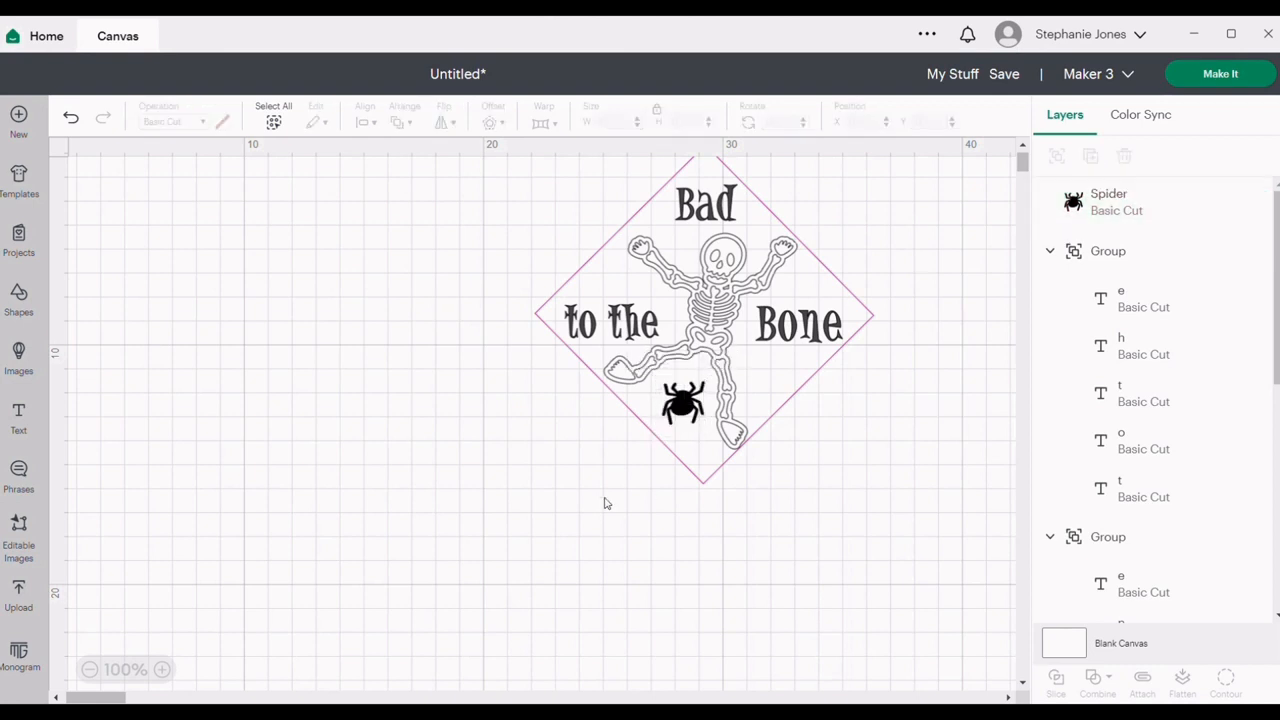
Attach the whole skeleton design together and prepare it for cutting on a 30.5 cm x 30.5 cm mat
key(ctrl+a)
click(1150, 693)
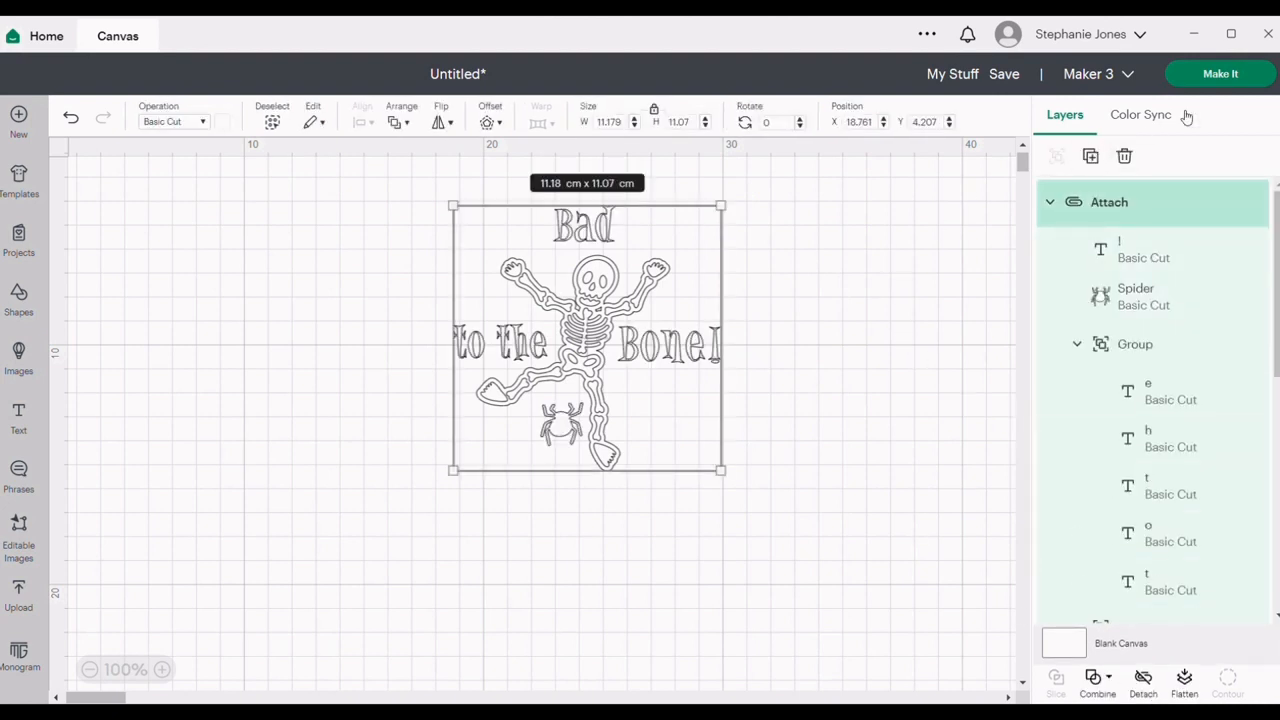
click(1220, 76)
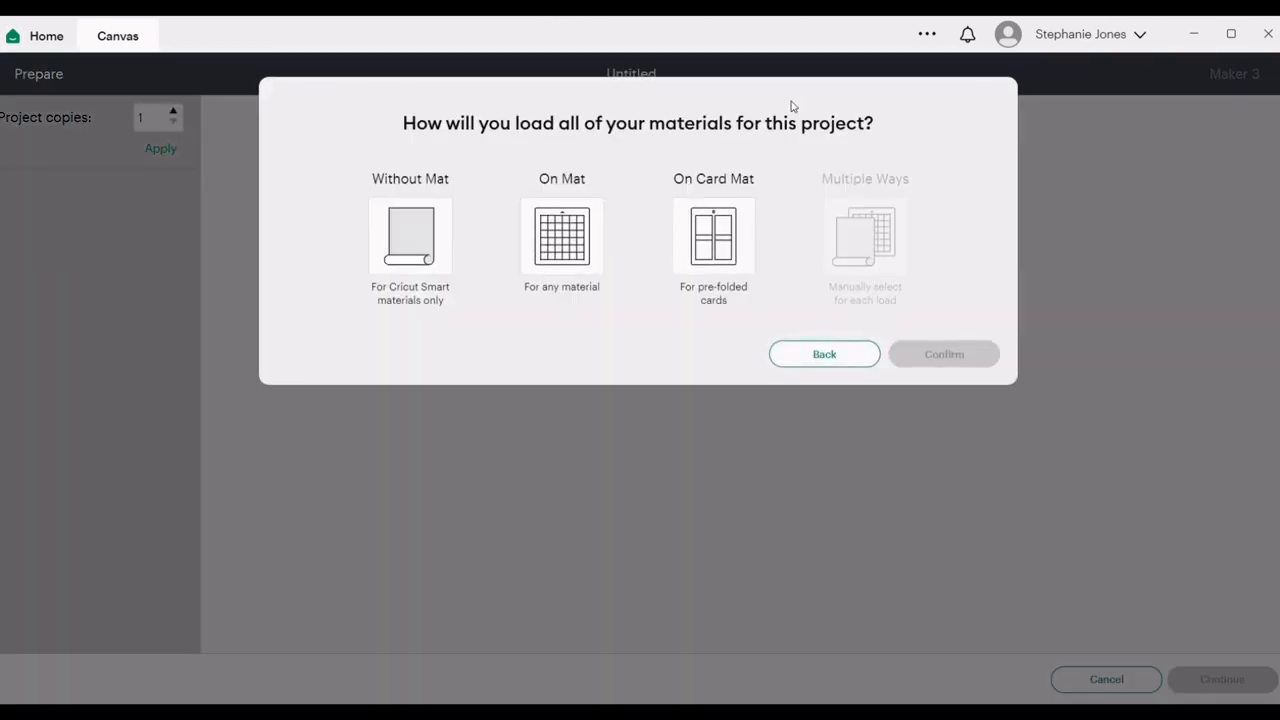
click(567, 285)
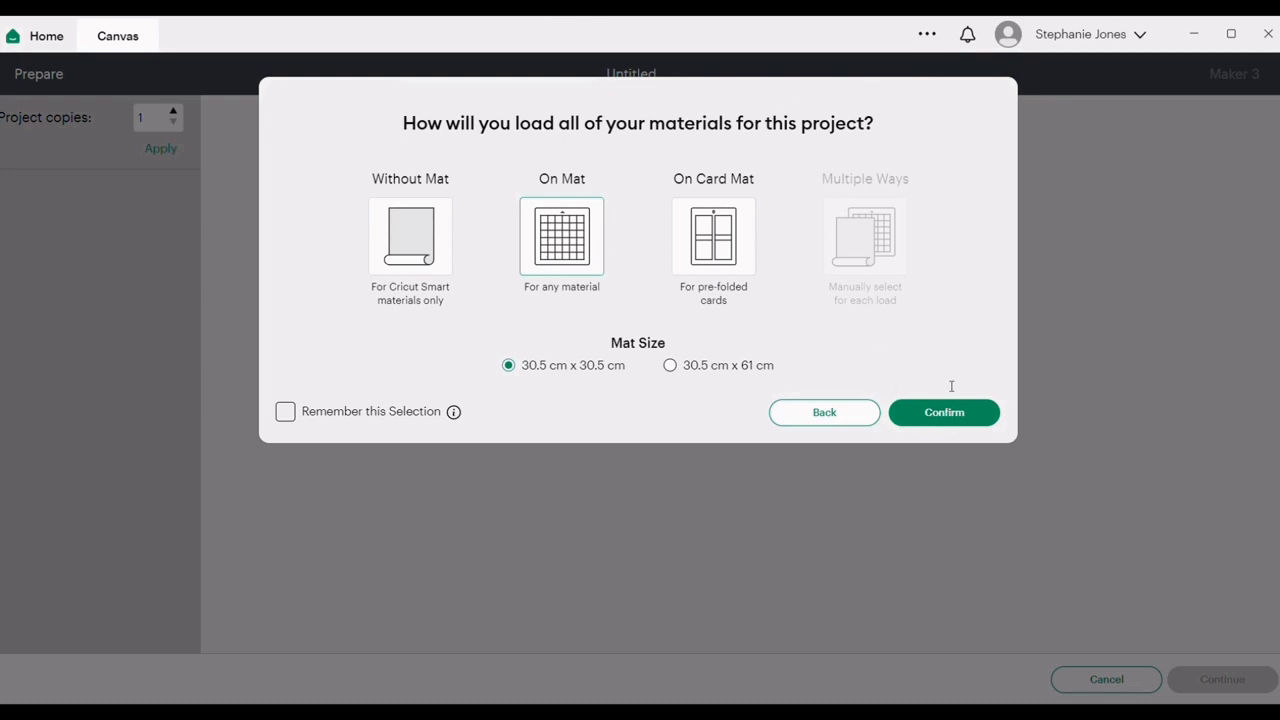
click(940, 414)
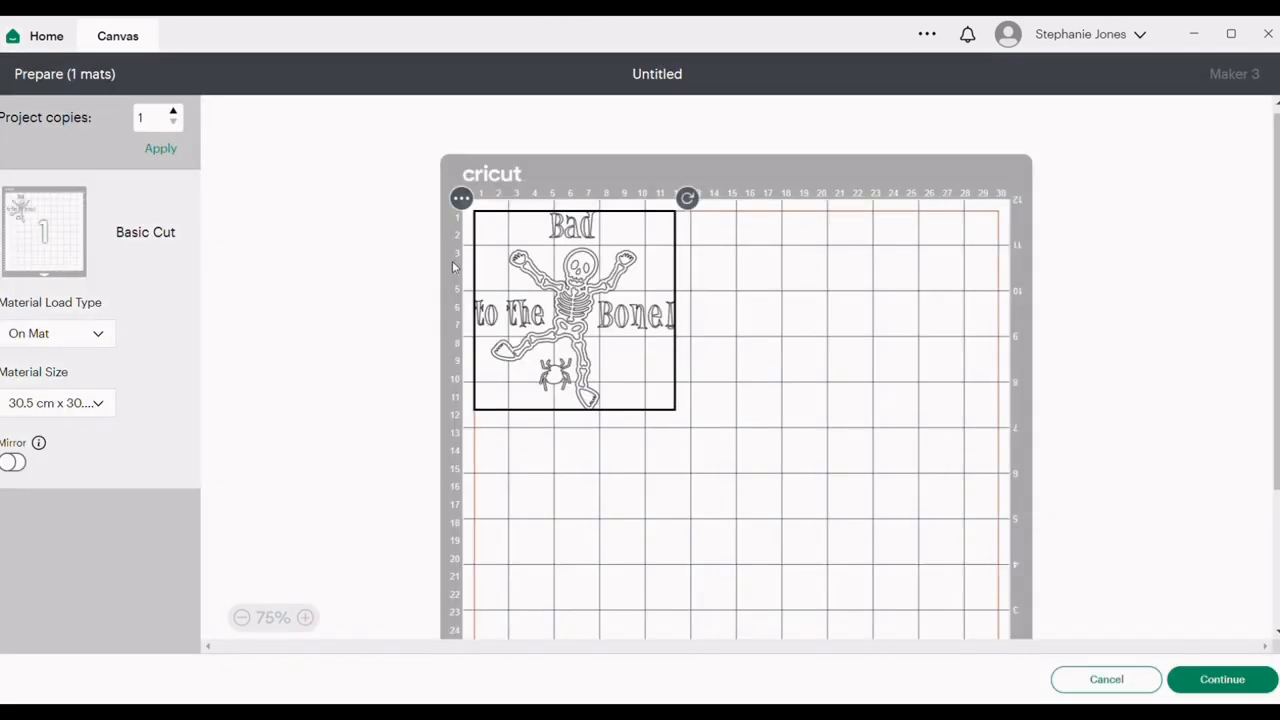
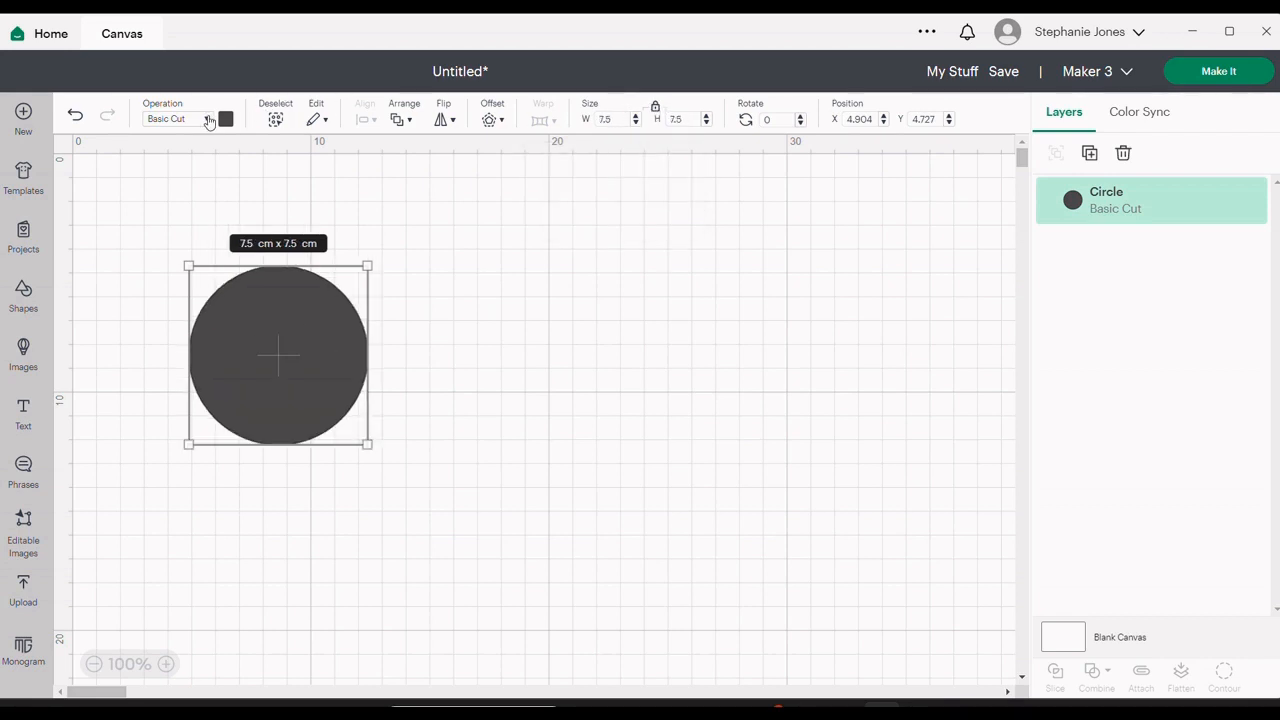
Change the 7.5 cm circle's operation to Guide and move it closer to the canvas's upper-left corner
click(195, 119)
click(237, 543)
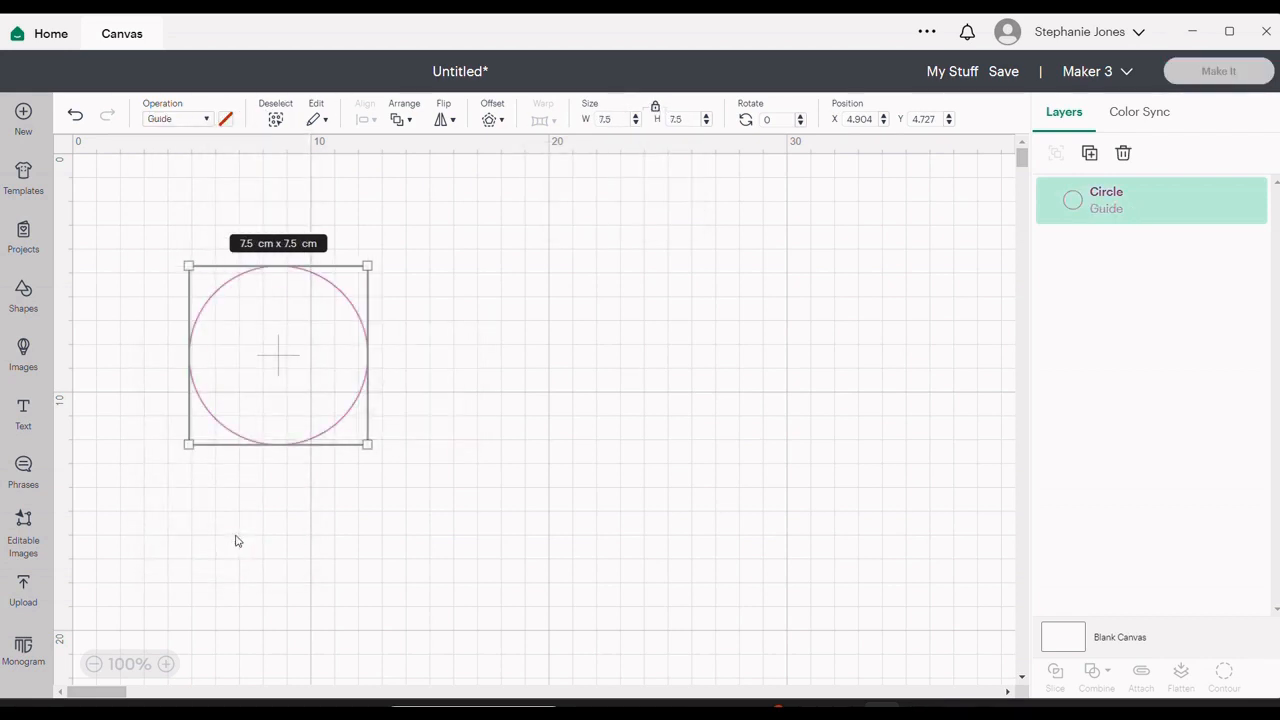
click(513, 375)
drag(270, 357, 214, 303)
Insert the first bookmarked "snowflake" image and scale and rotate it to about 7.45 x 6.5 cm inside the circle guide
click(24, 352)
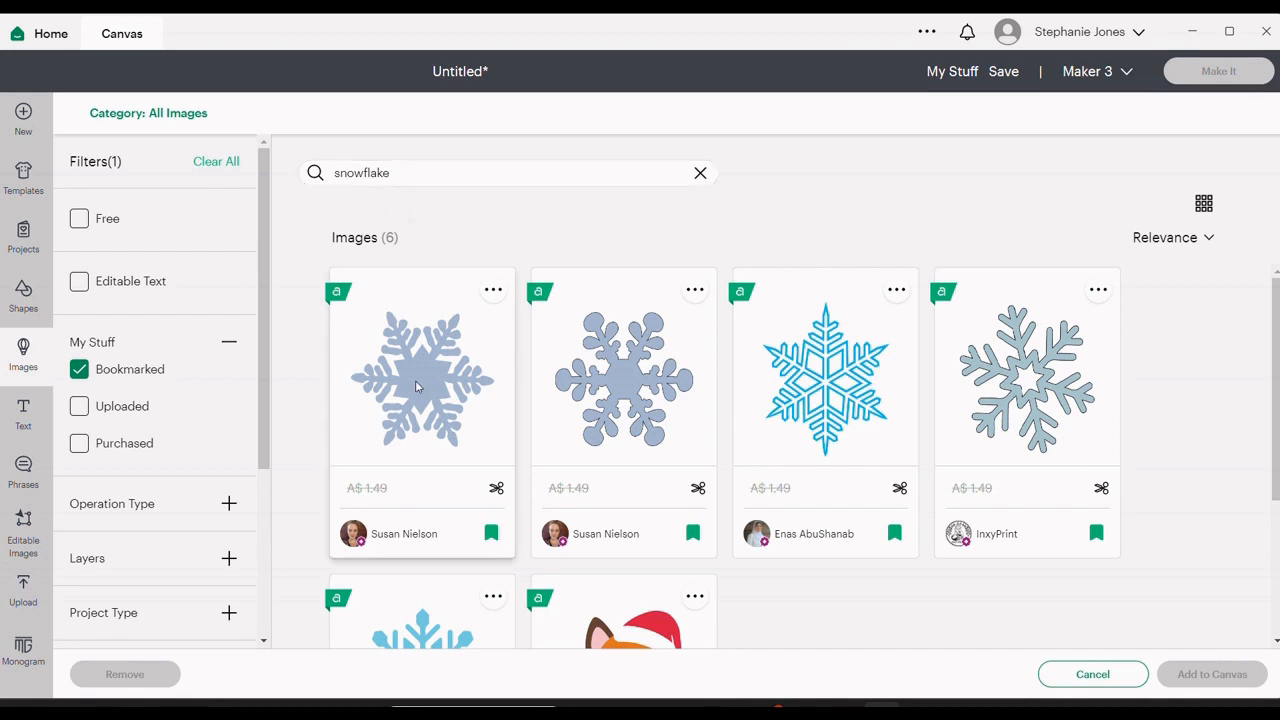
click(419, 387)
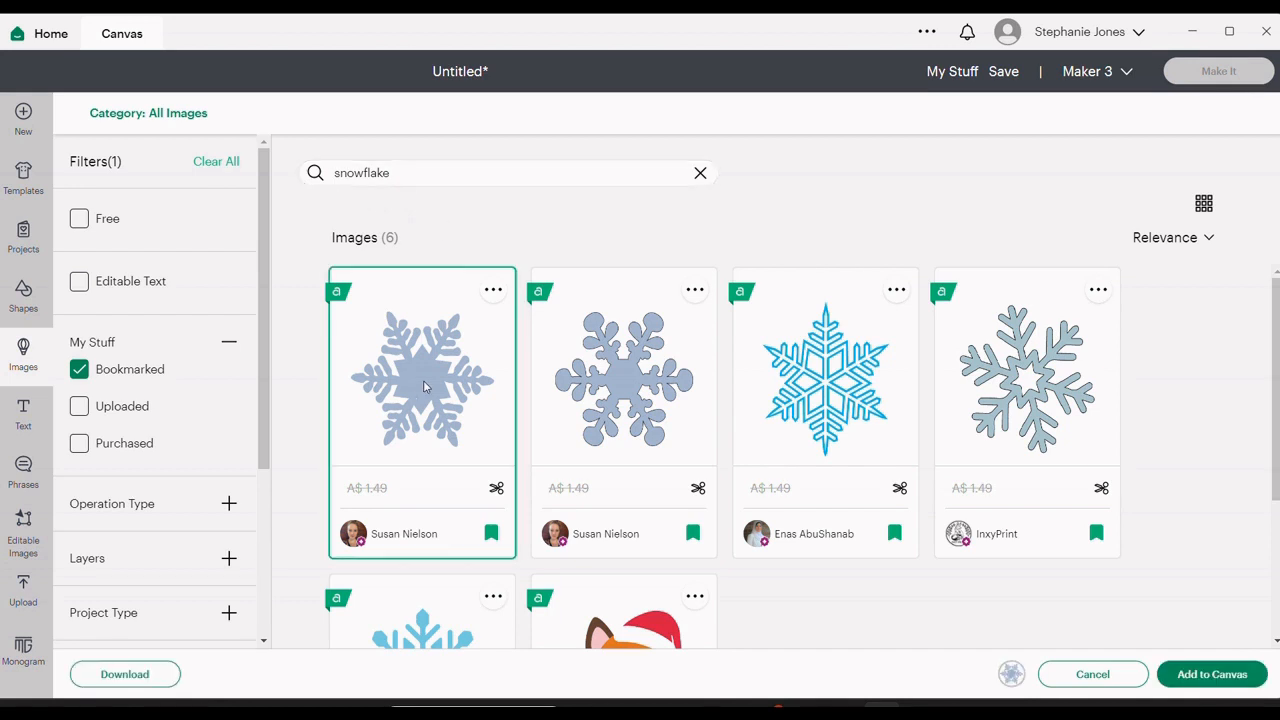
click(1240, 685)
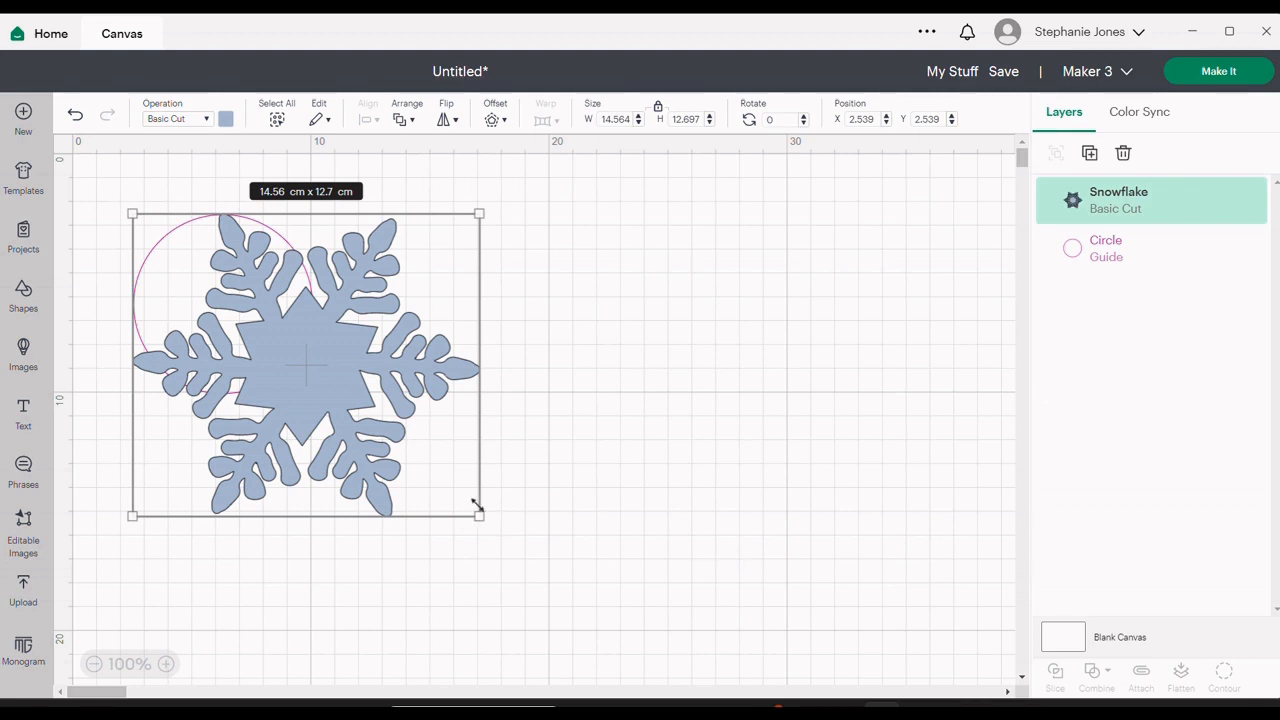
drag(477, 505, 238, 390)
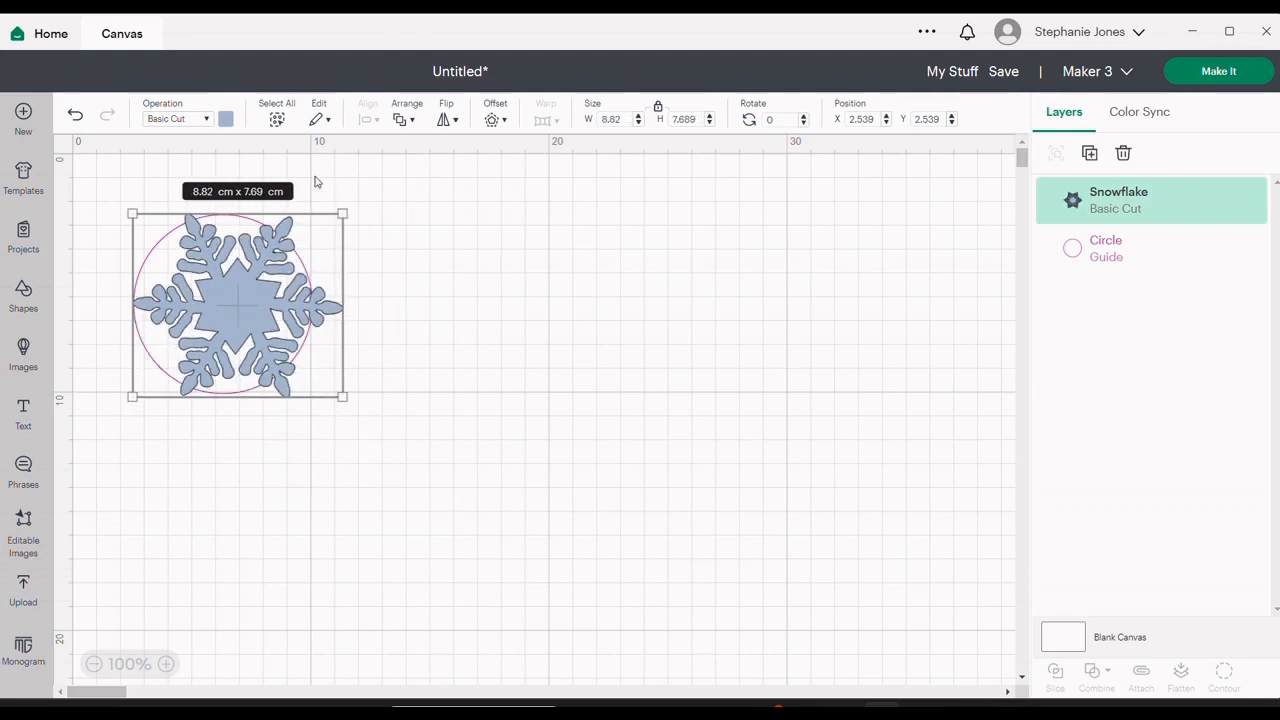
drag(337, 198, 261, 173)
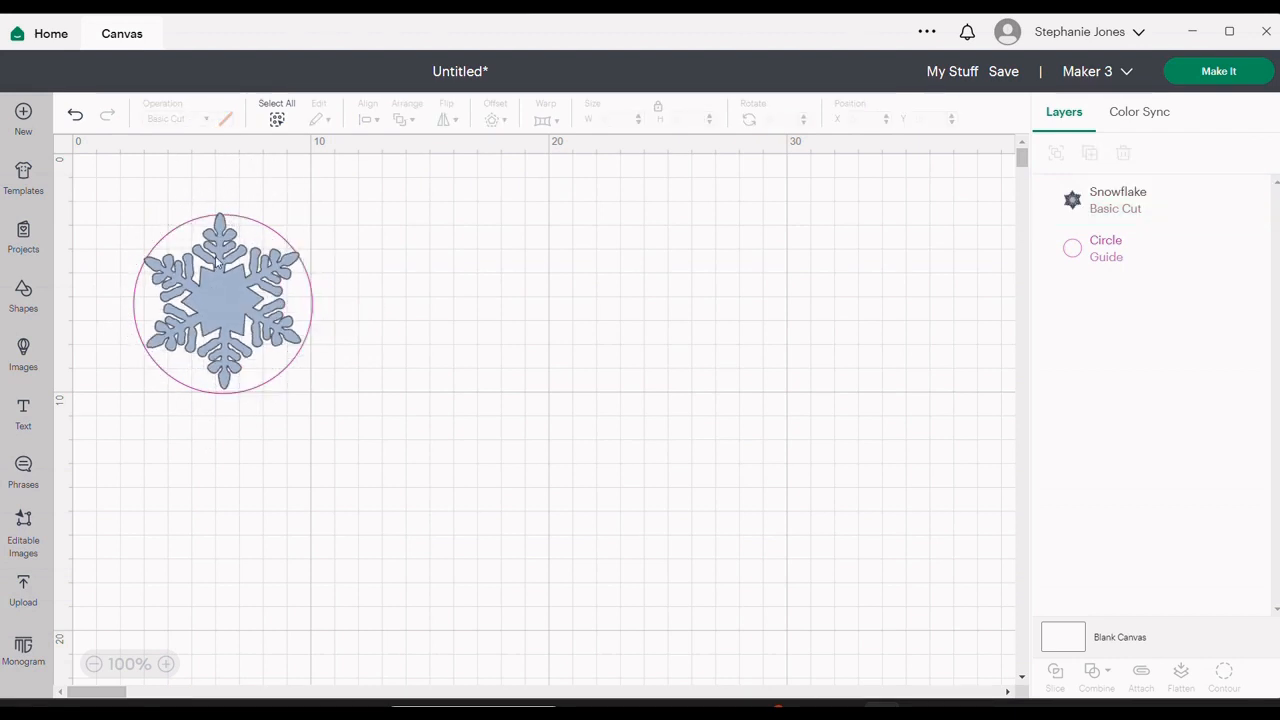
Change the snowflake's material color to white
click(217, 262)
click(226, 119)
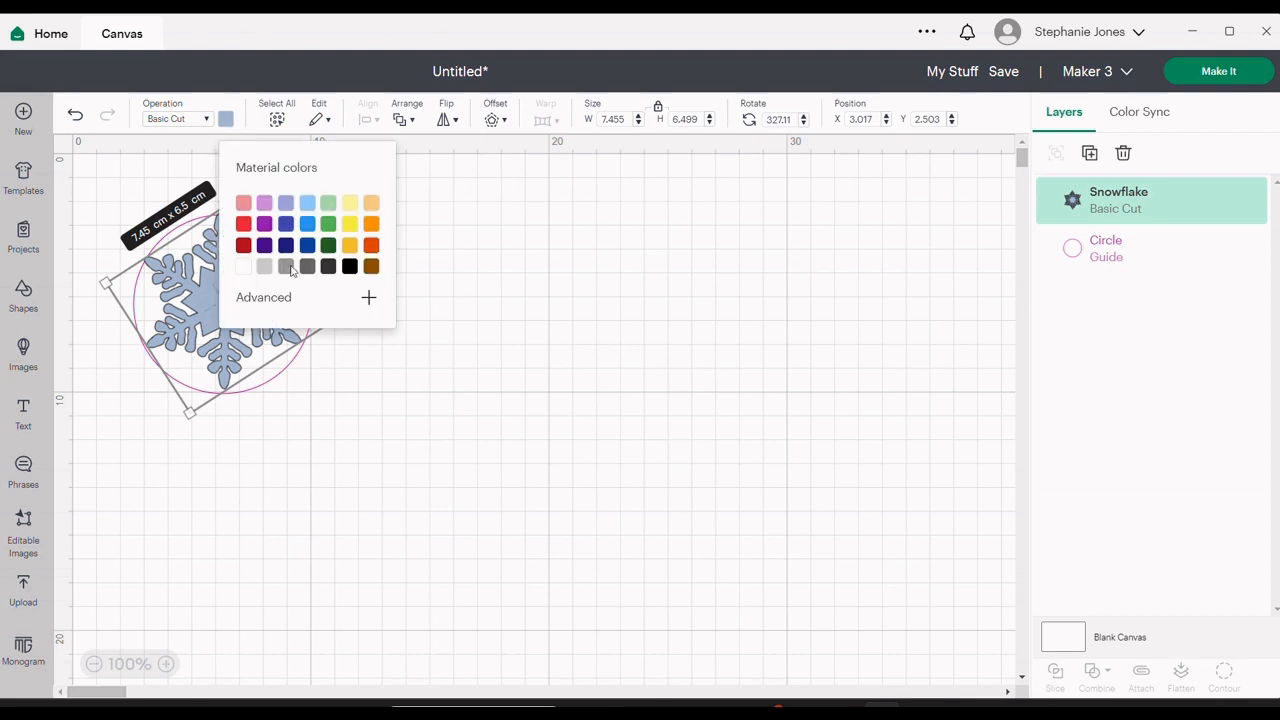
click(243, 266)
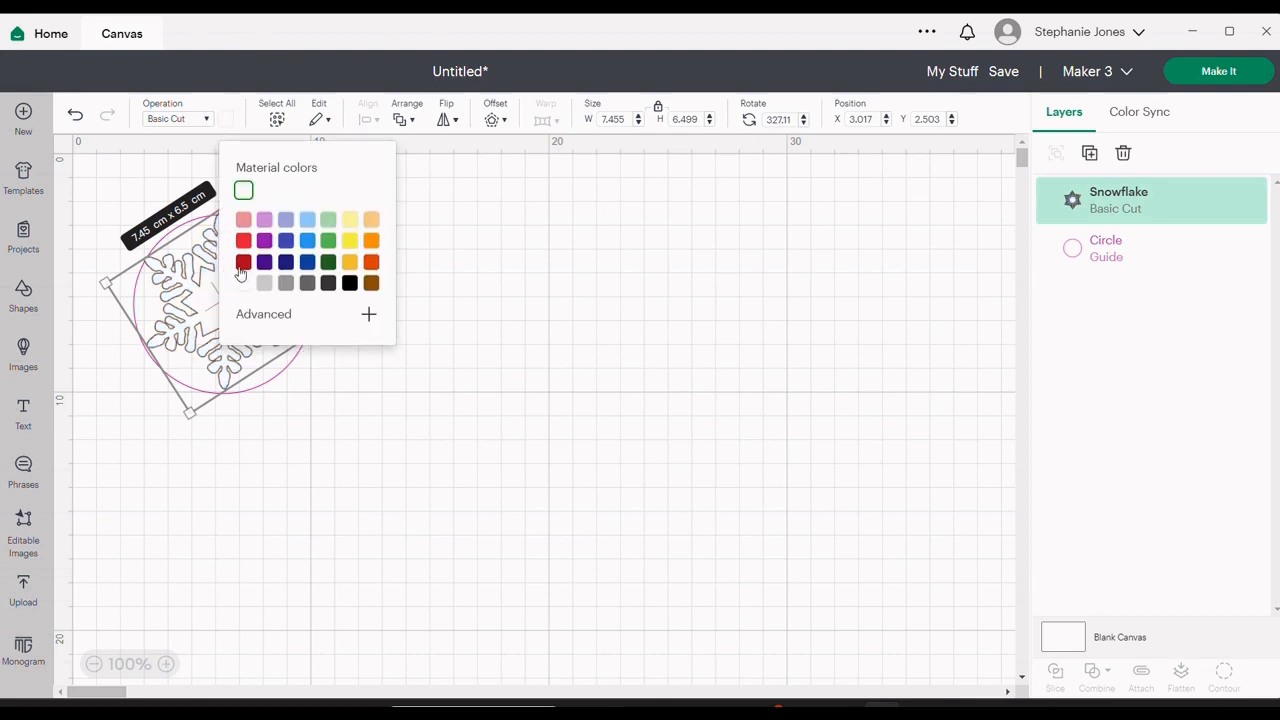
click(393, 491)
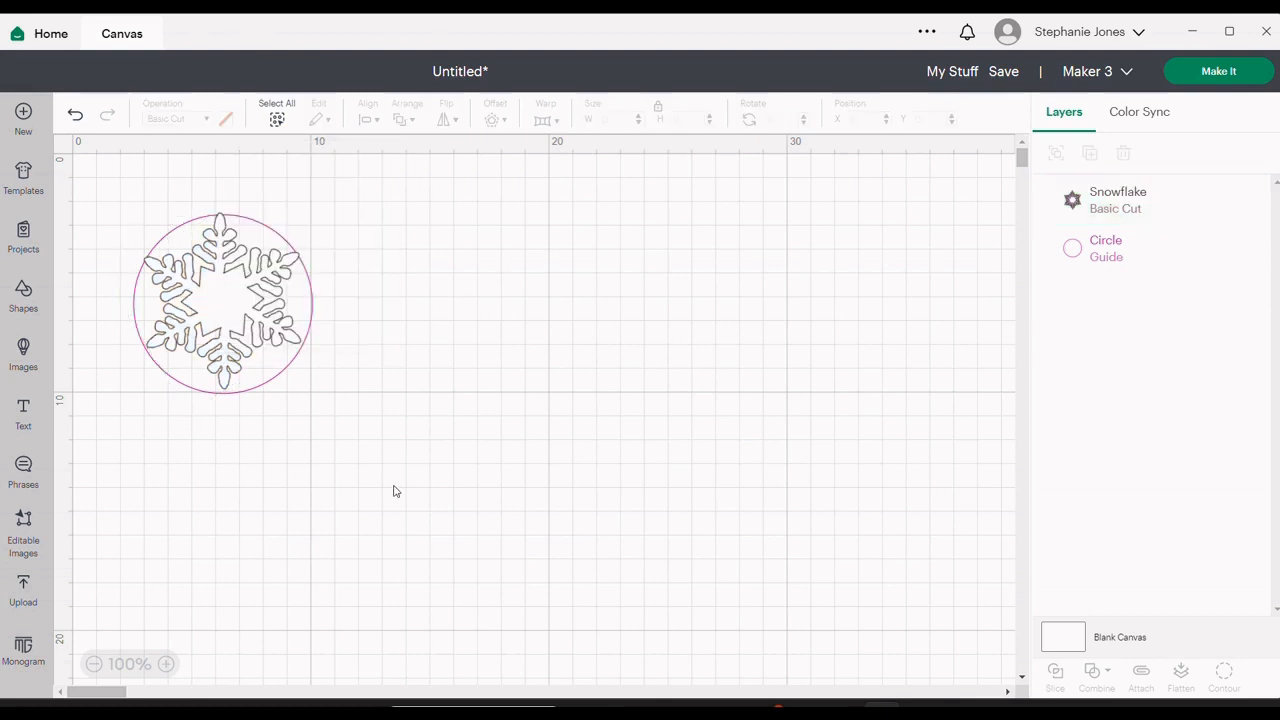
Add a text object reading "let it" and place it to the right of the circle guide
click(23, 412)
click(275, 440)
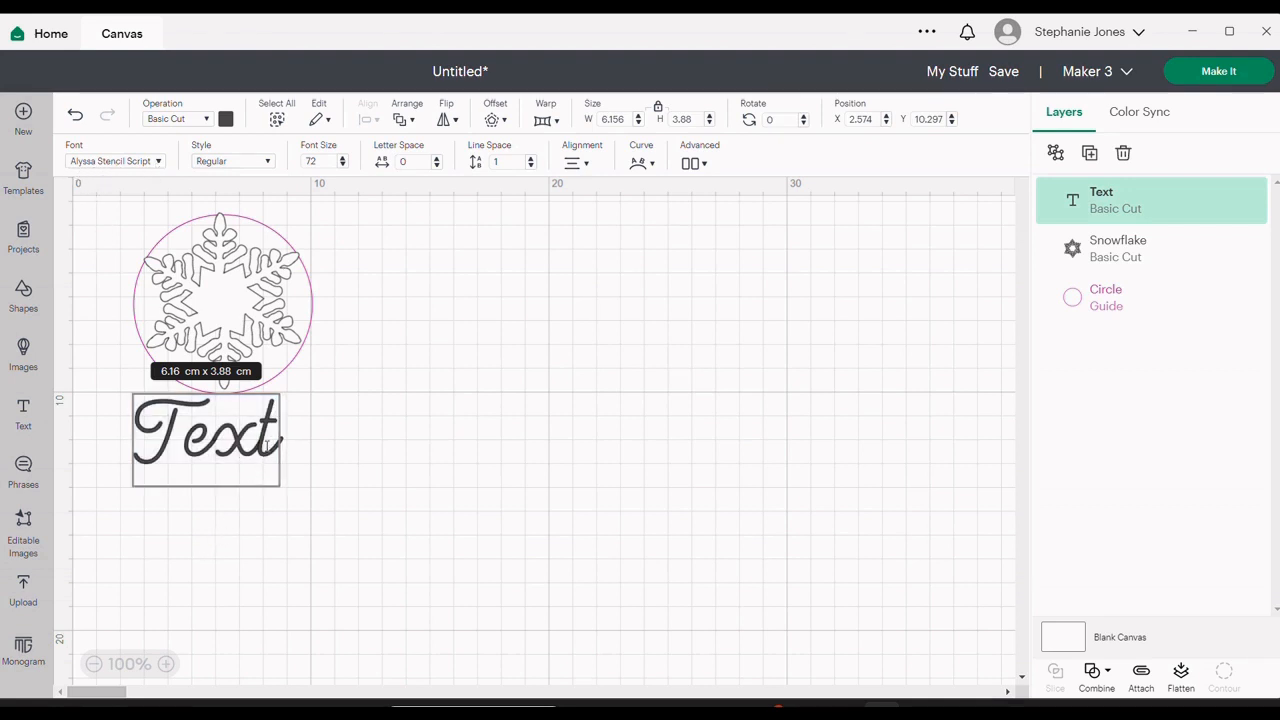
key(BackSpace)
key(BackSpace)
key(BackSpace)
key(BackSpace)
text(let it)
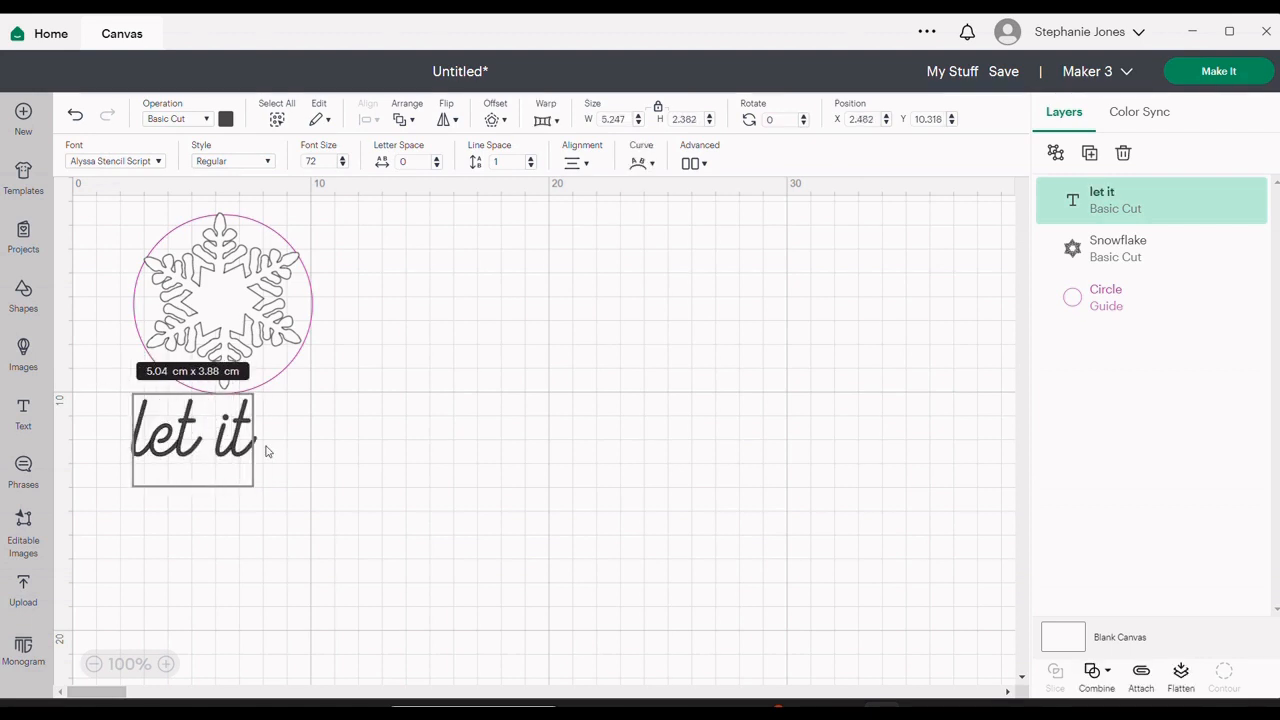
click(324, 466)
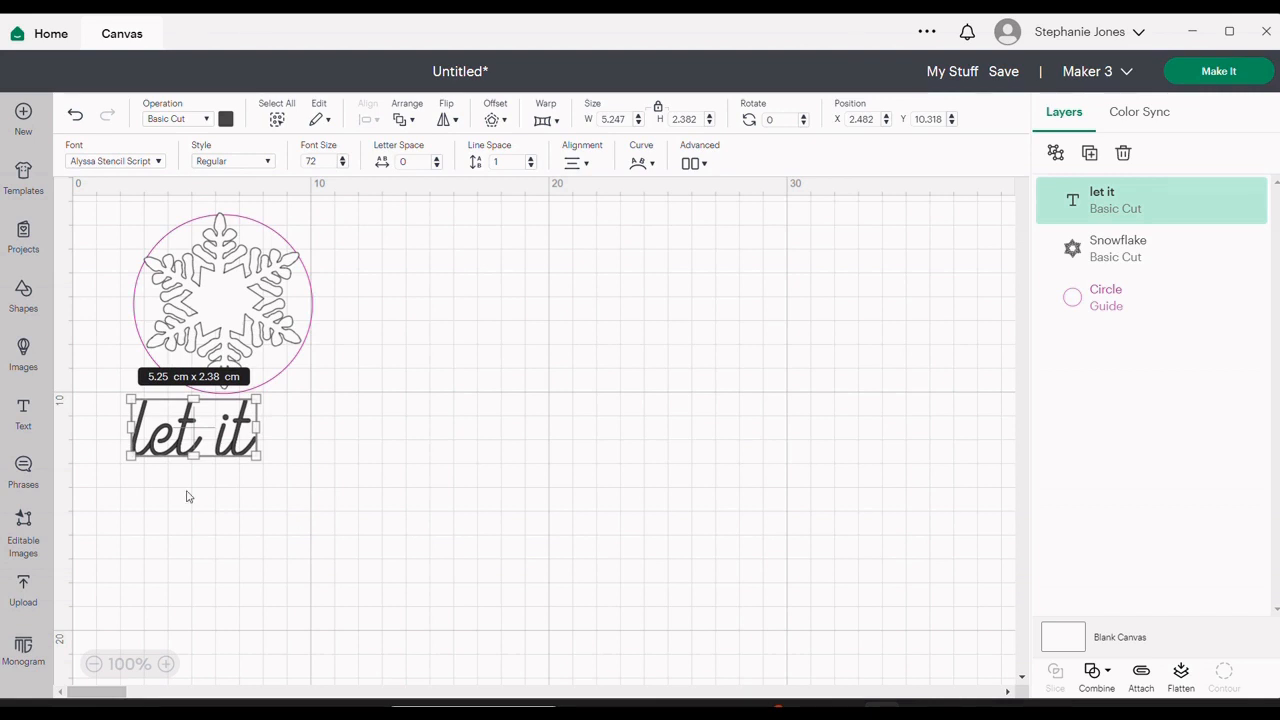
drag(200, 432, 437, 329)
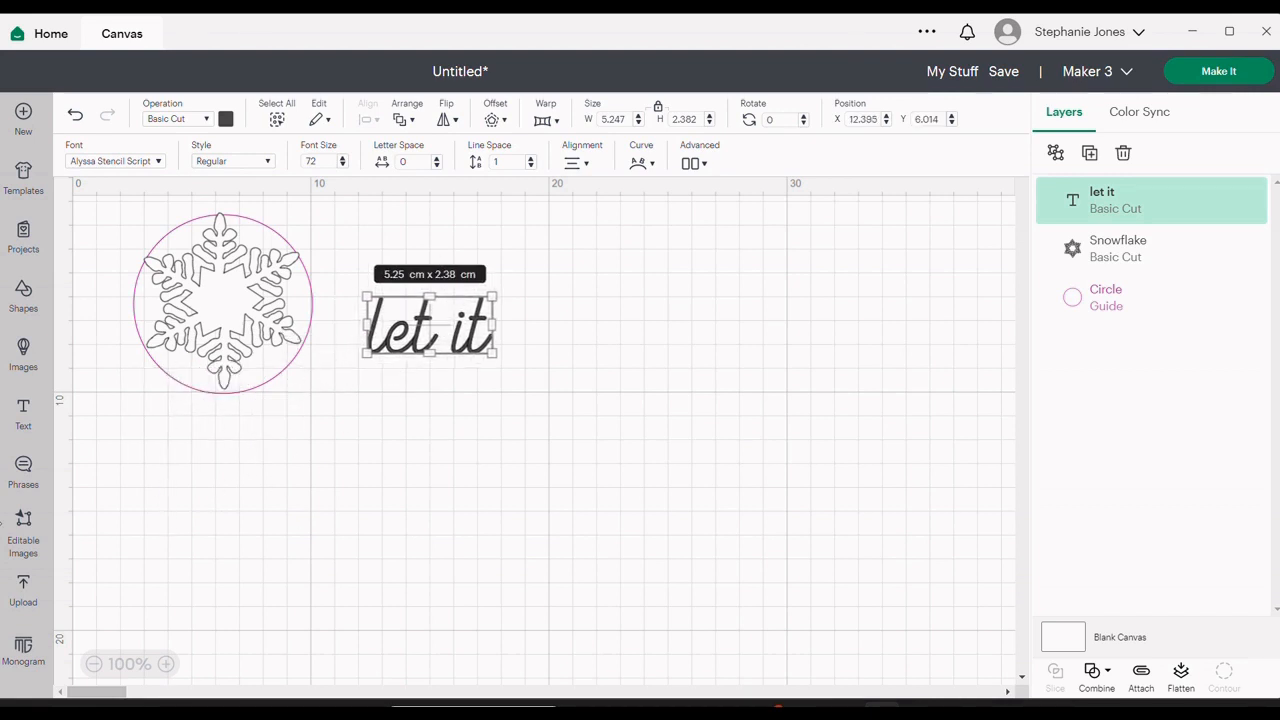
Add a second text object reading "Snow" and place it directly below the "let it" text
click(23, 412)
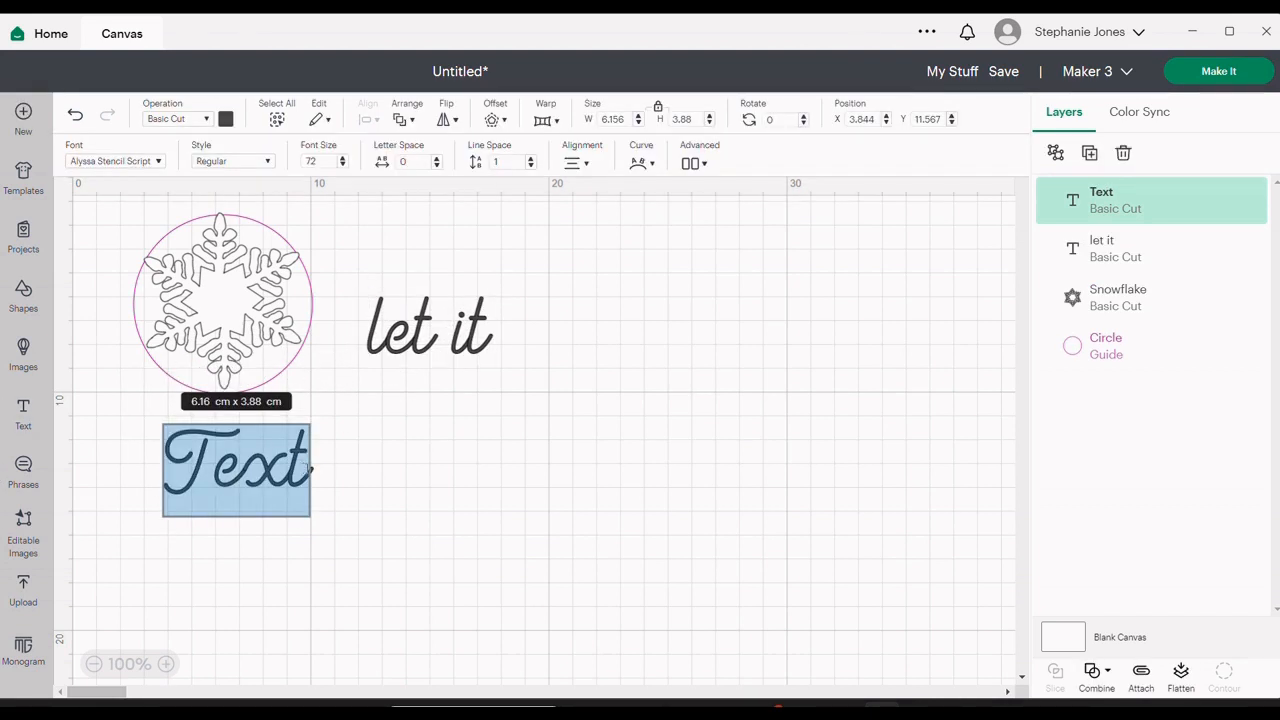
click(307, 462)
key(BackSpace)
key(BackSpace)
key(BackSpace)
key(BackSpace)
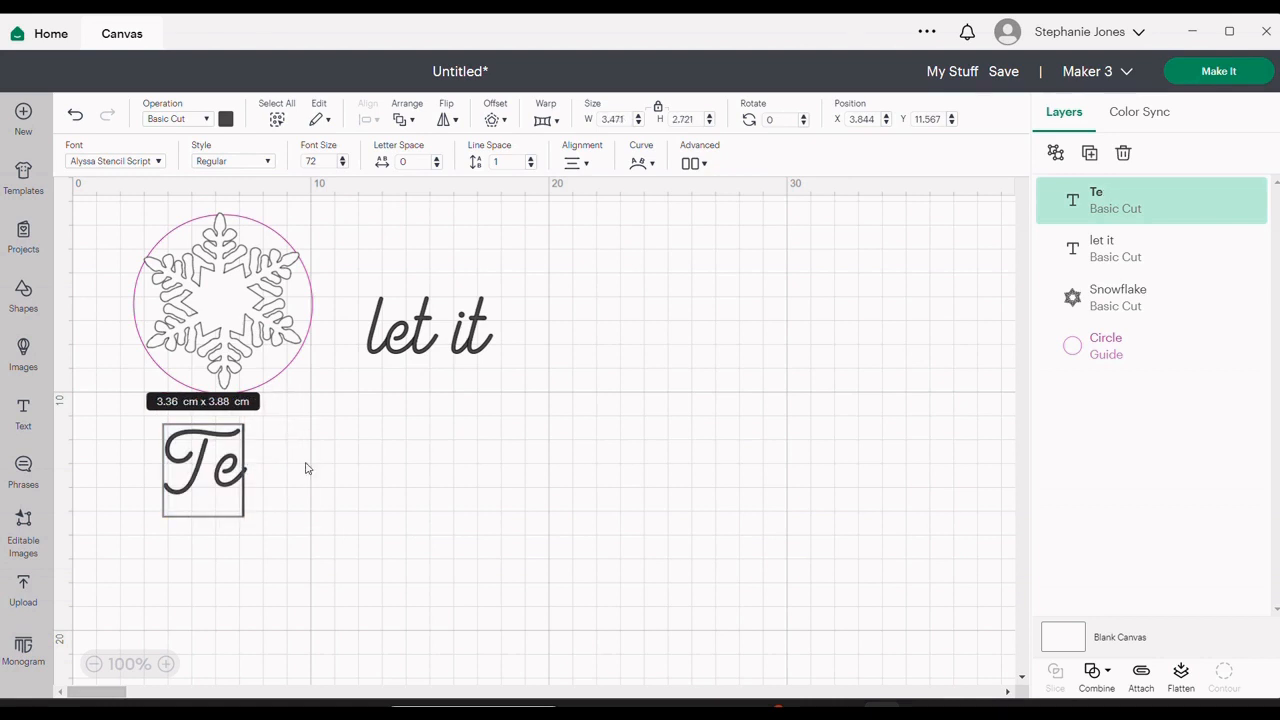
text(Snoe)
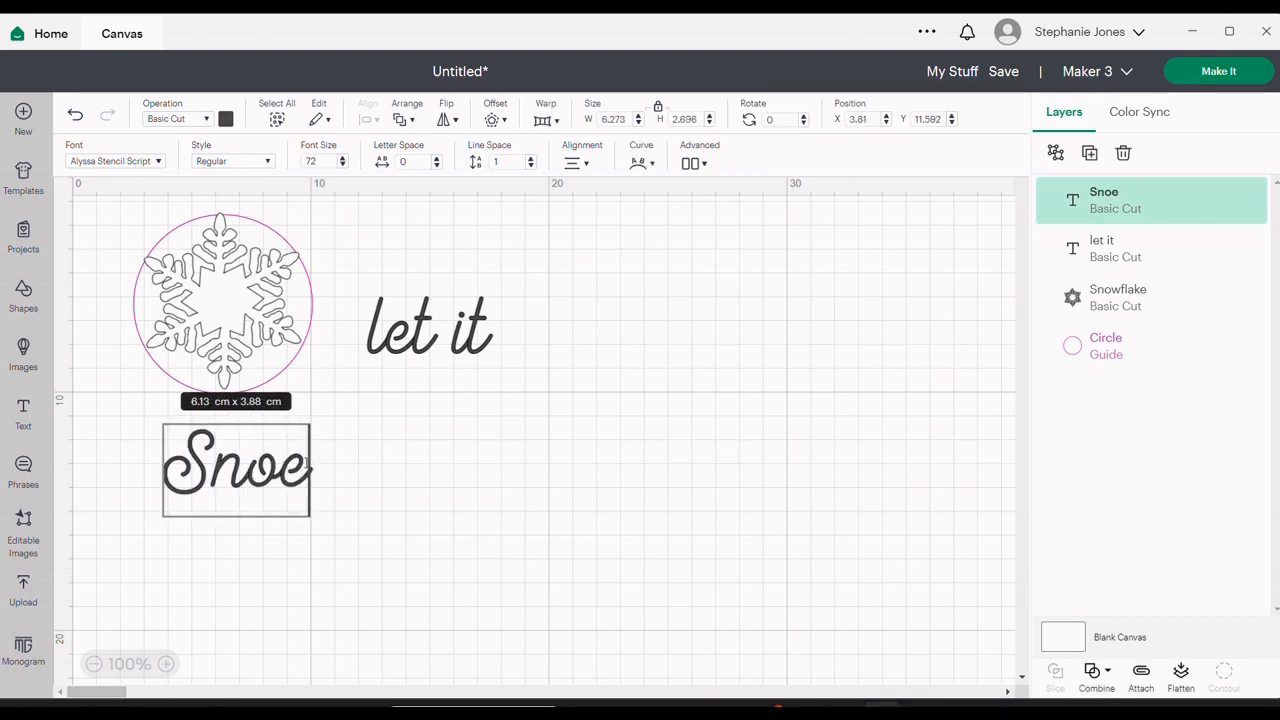
key(BackSpace)
text(w)
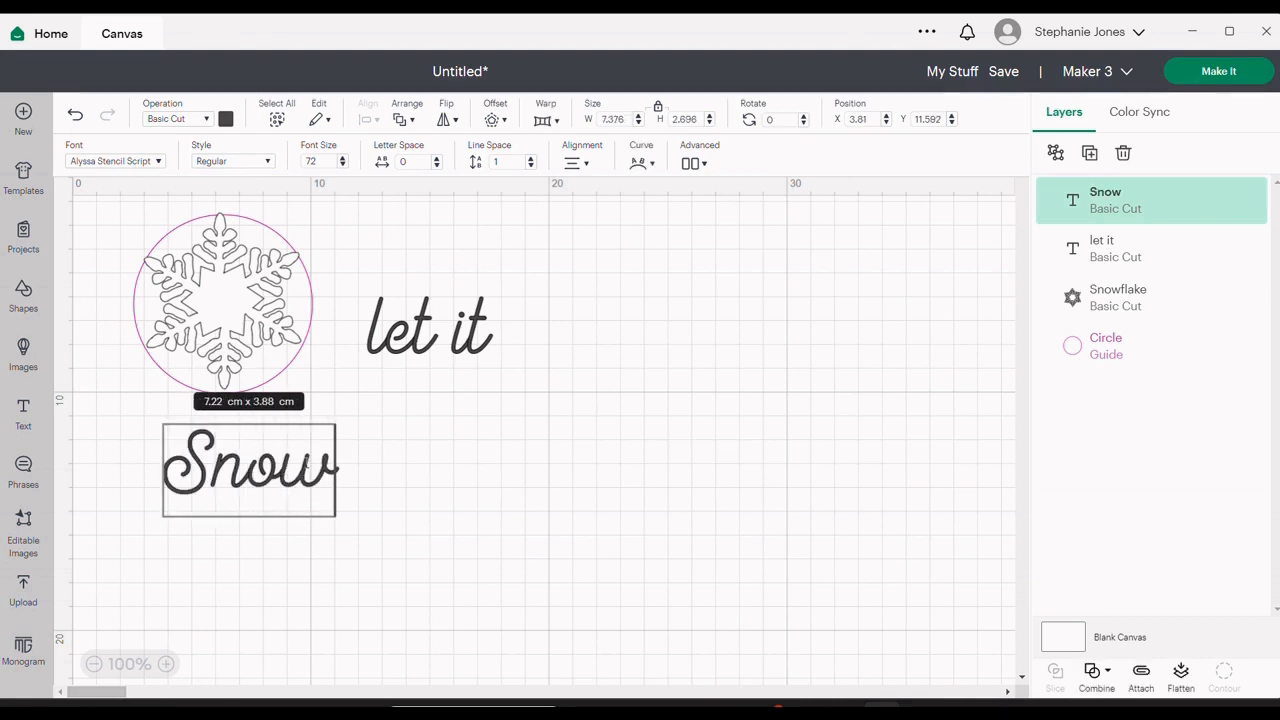
click(396, 507)
drag(233, 448, 418, 385)
click(622, 394)
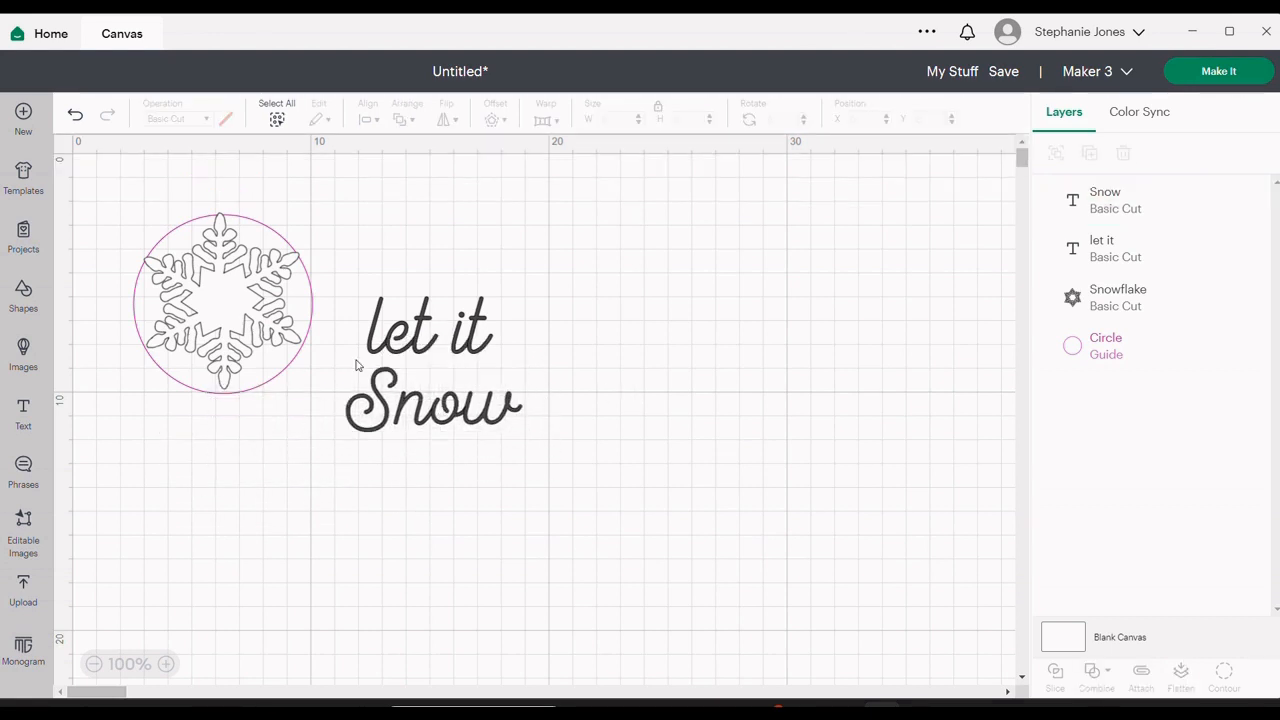
Move the "let it" text up and away from "Snow", and create a 0.035 cm rounded-corner, welded offset of it
click(425, 340)
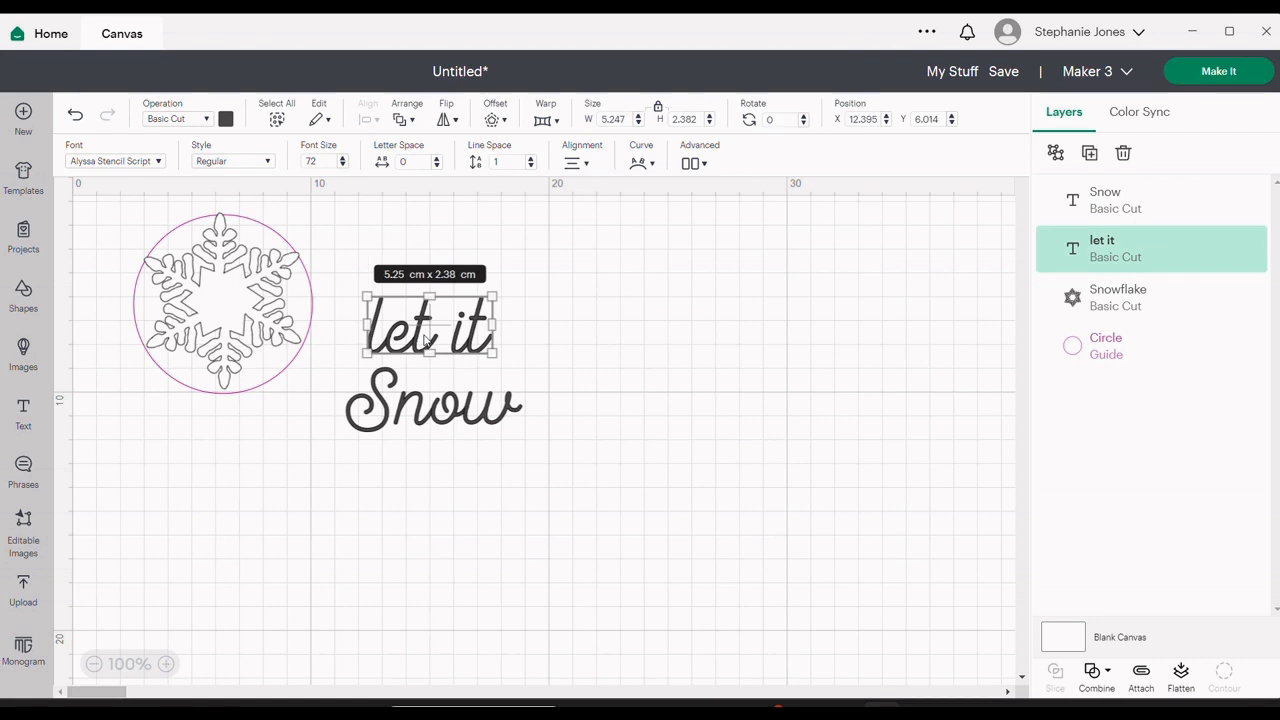
drag(427, 330, 466, 291)
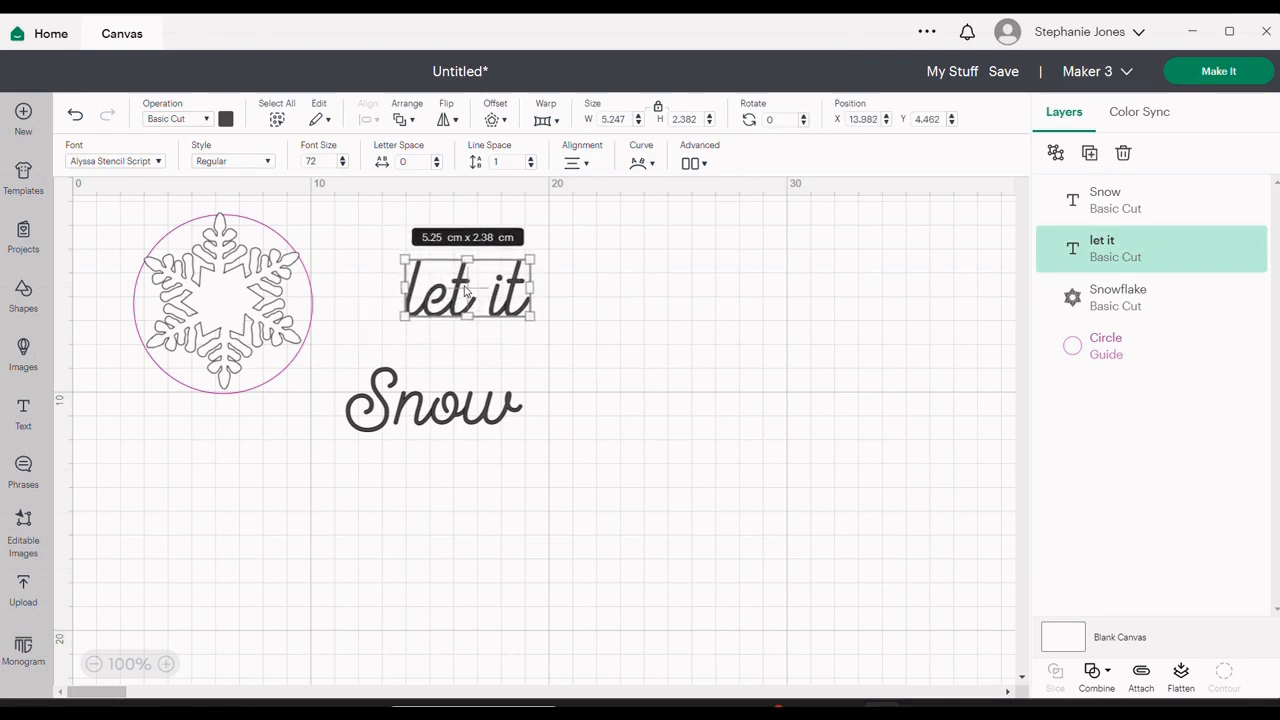
click(492, 121)
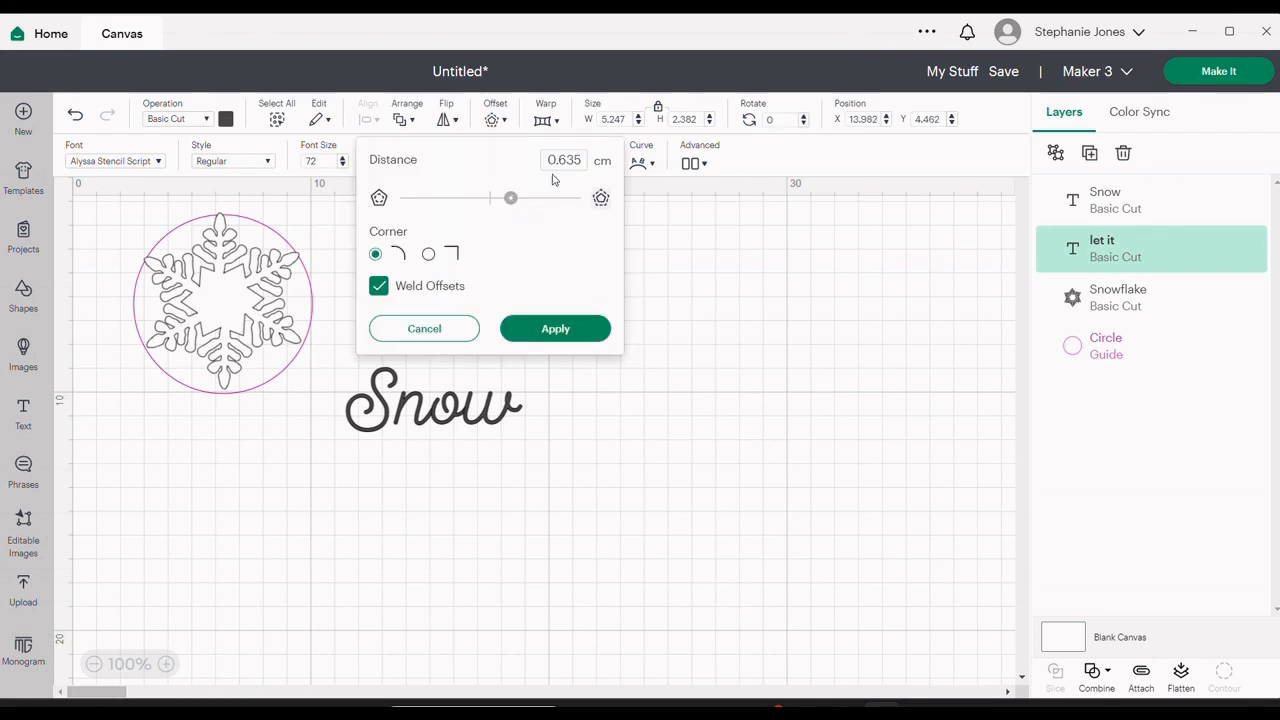
drag(510, 199, 494, 199)
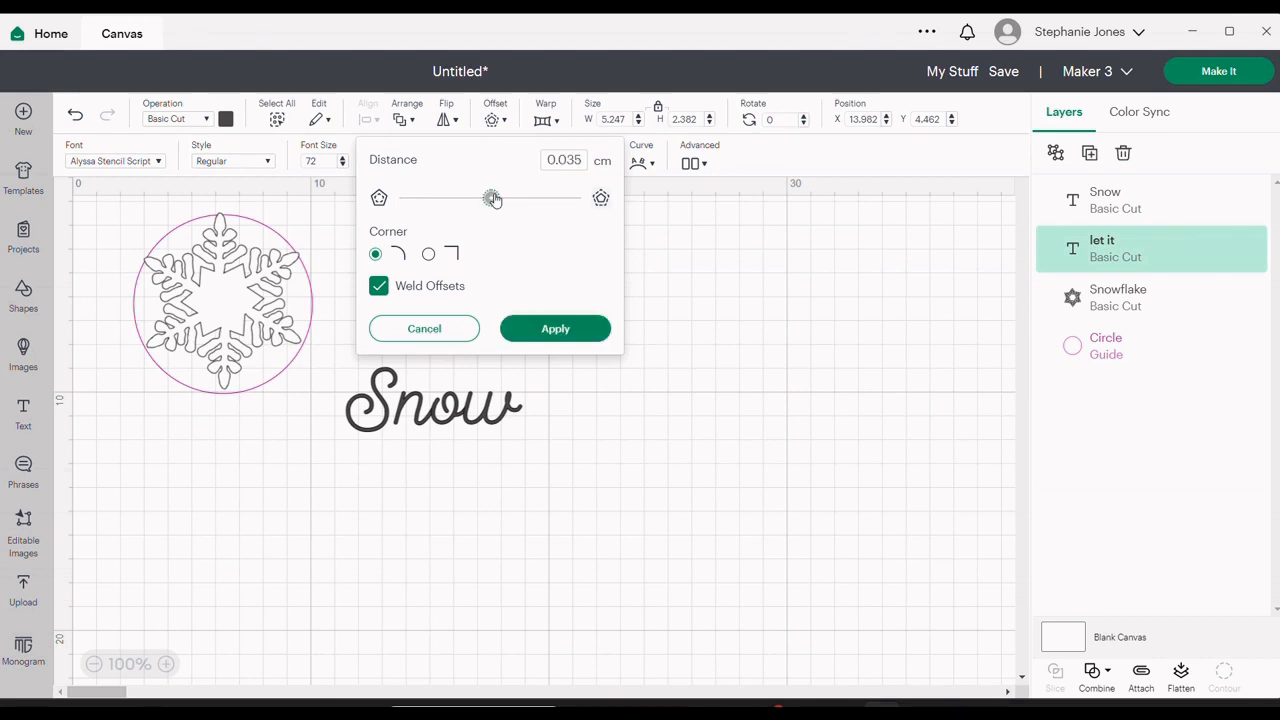
click(565, 330)
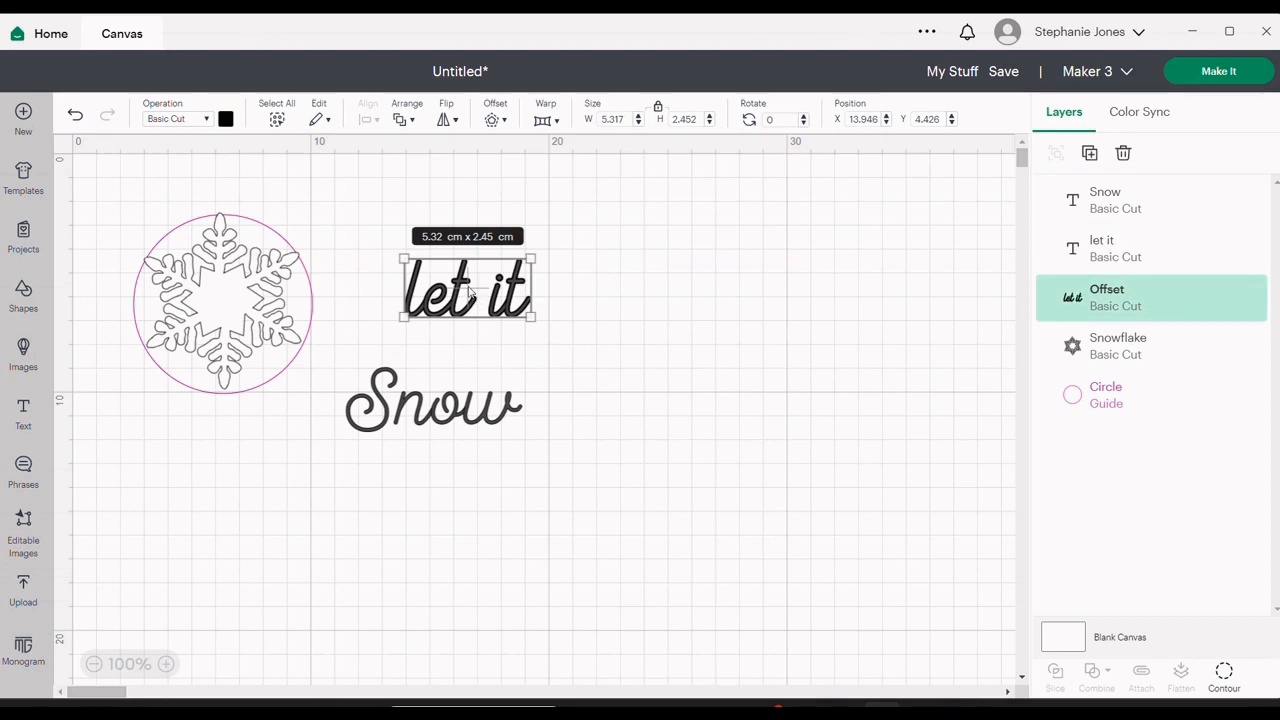
Separate the offset from the original "let it" text, delete the original, and place the offset, scaled down, over the snowflake's centre
drag(470, 292, 660, 267)
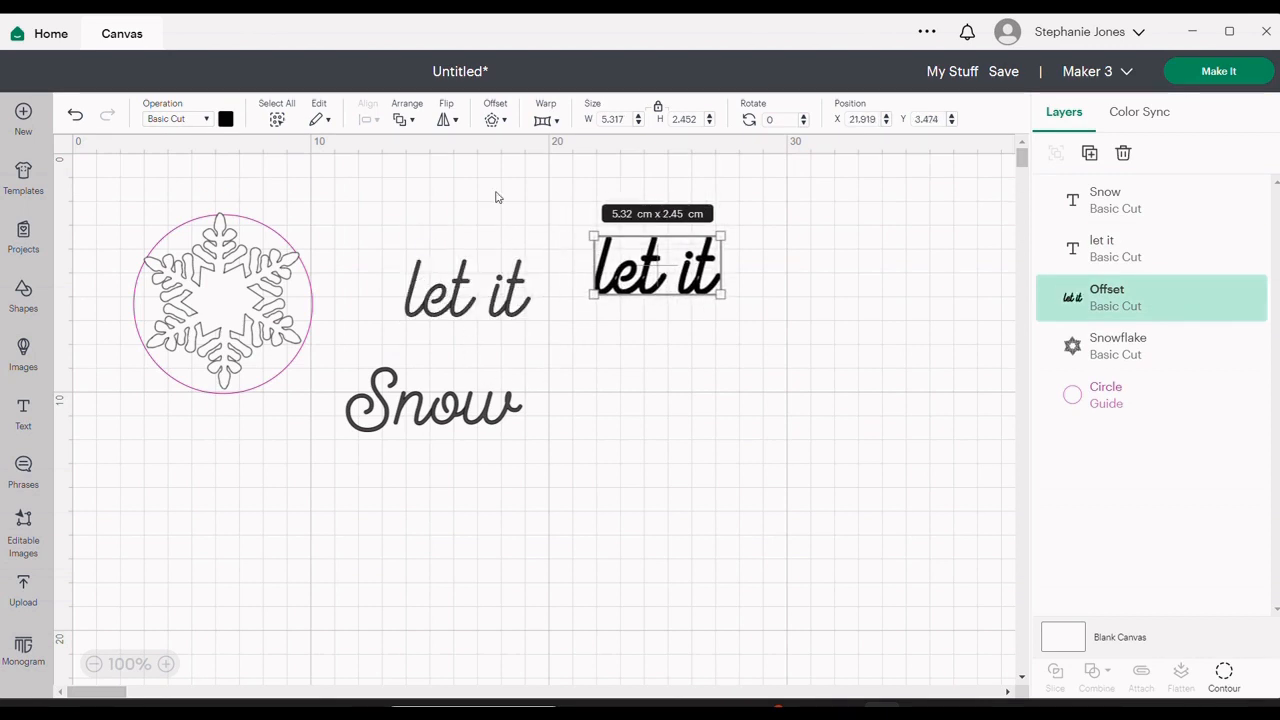
click(435, 307)
key(Delete)
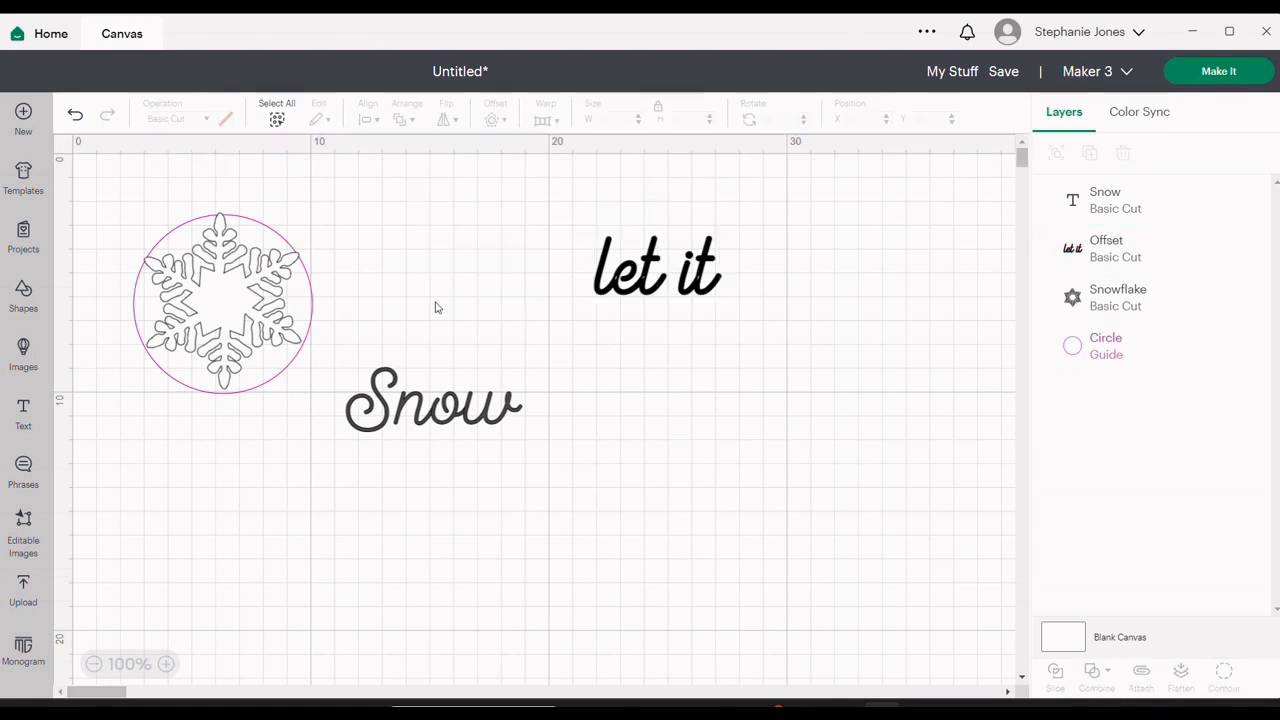
drag(675, 257, 437, 257)
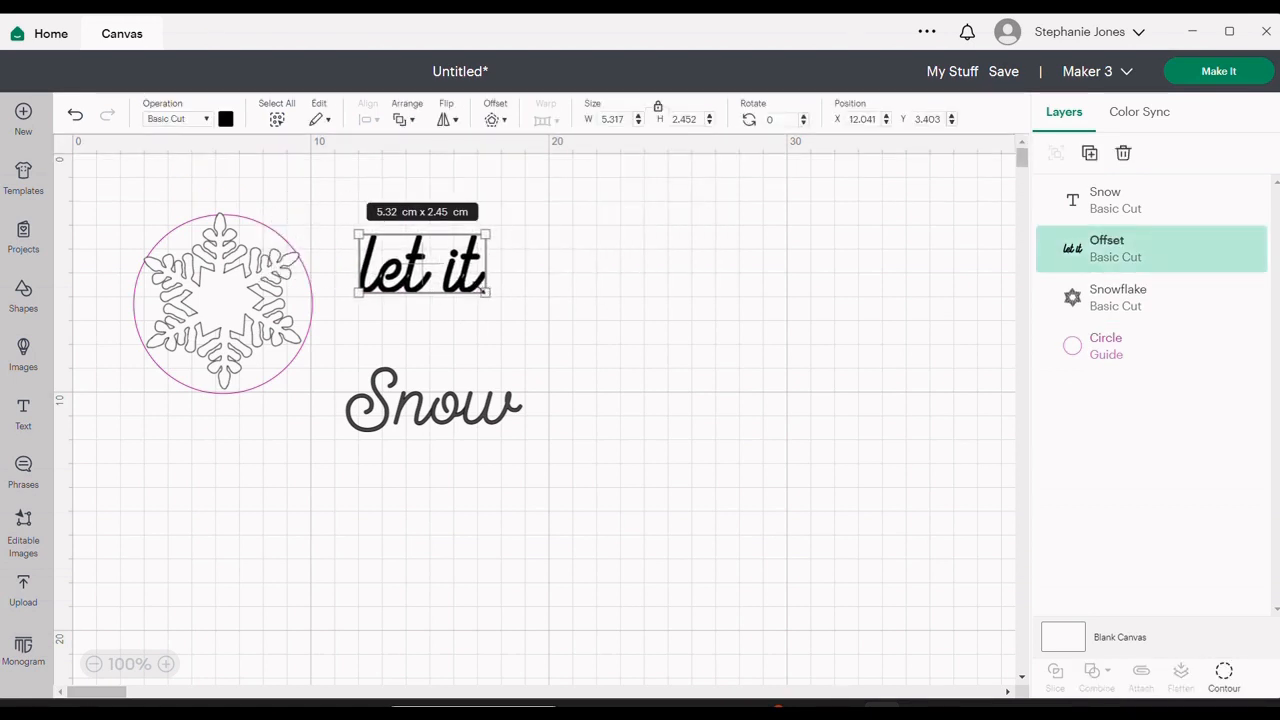
drag(486, 292, 220, 297)
Create a 0.035 cm welded offset of the "Snow" text and delete the original text
click(365, 418)
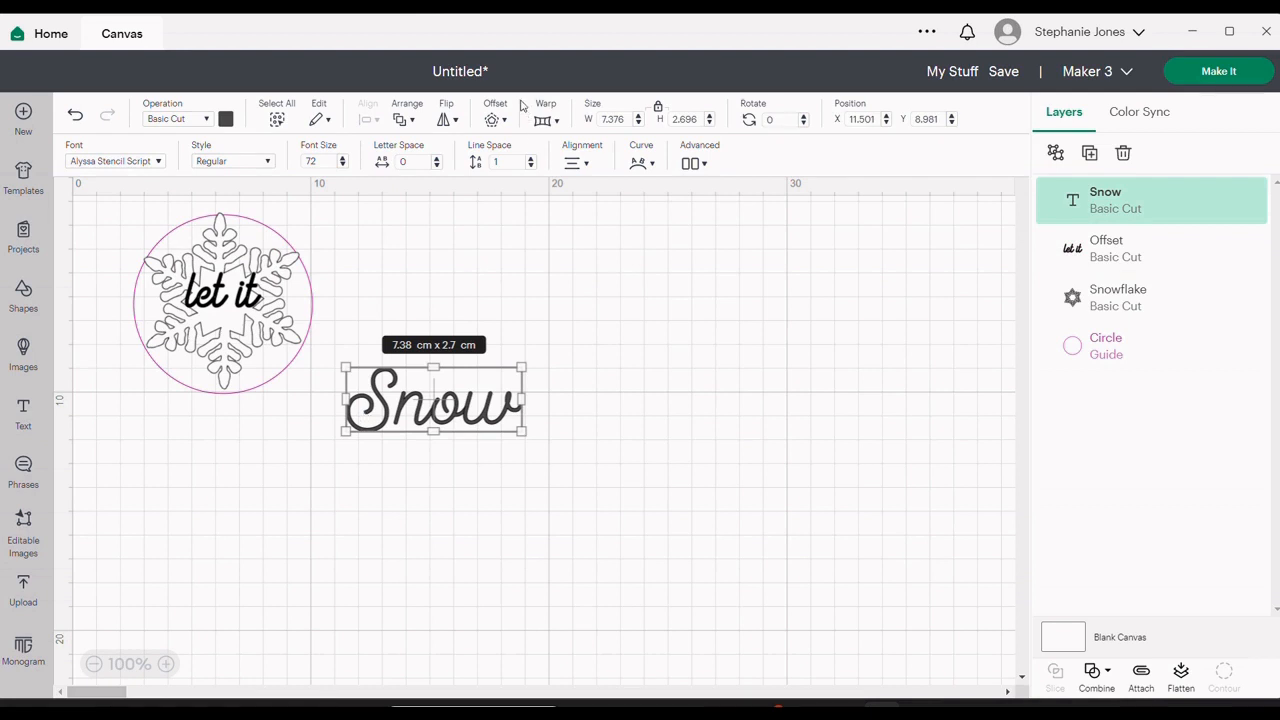
click(493, 120)
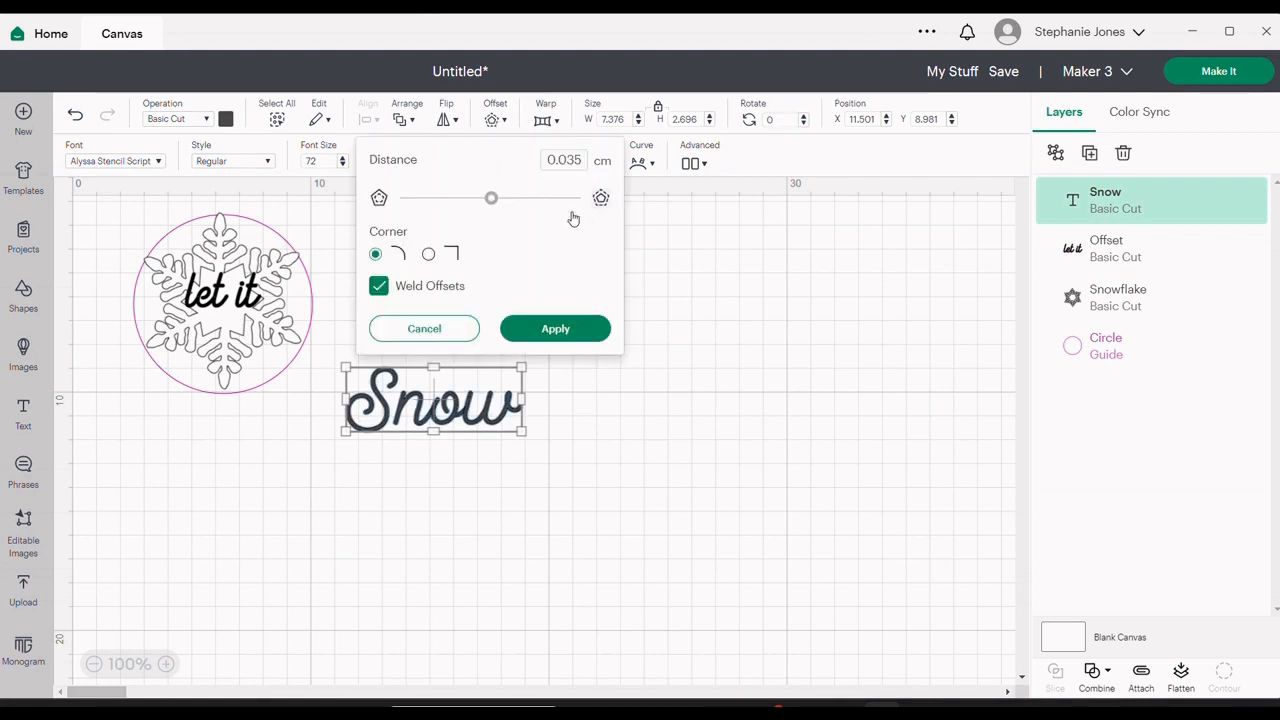
click(545, 329)
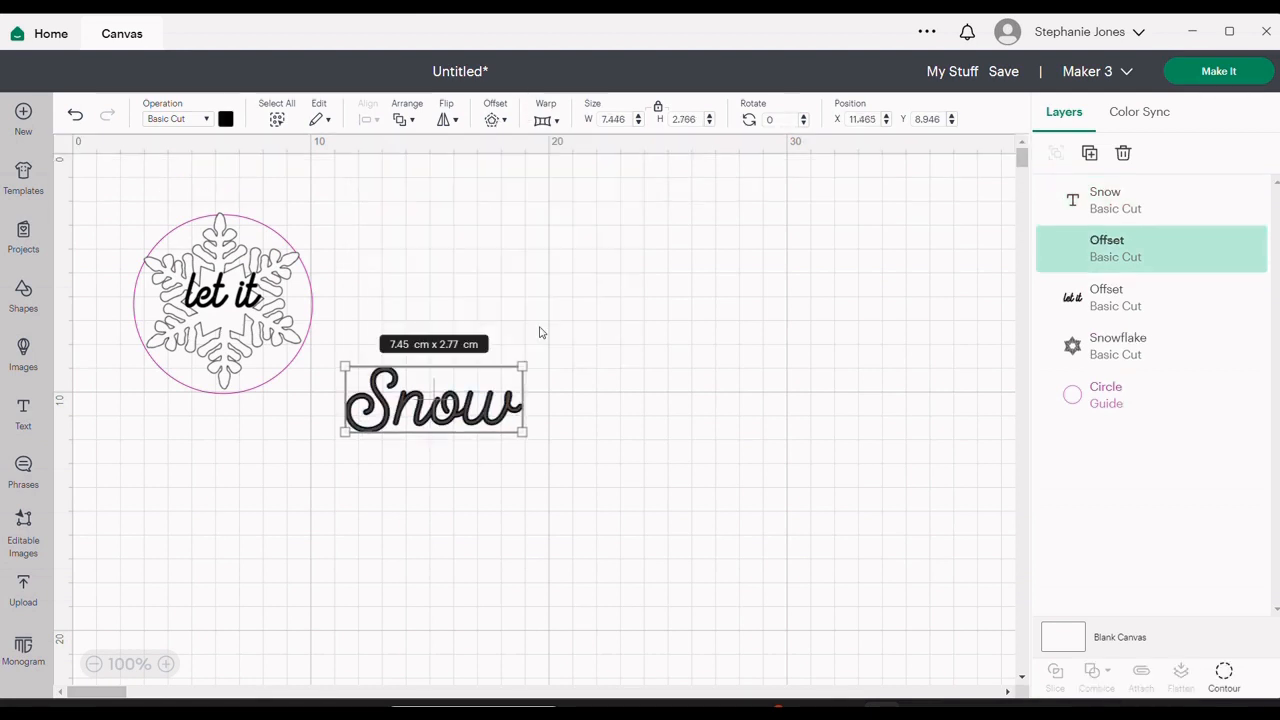
click(573, 420)
drag(452, 418, 539, 249)
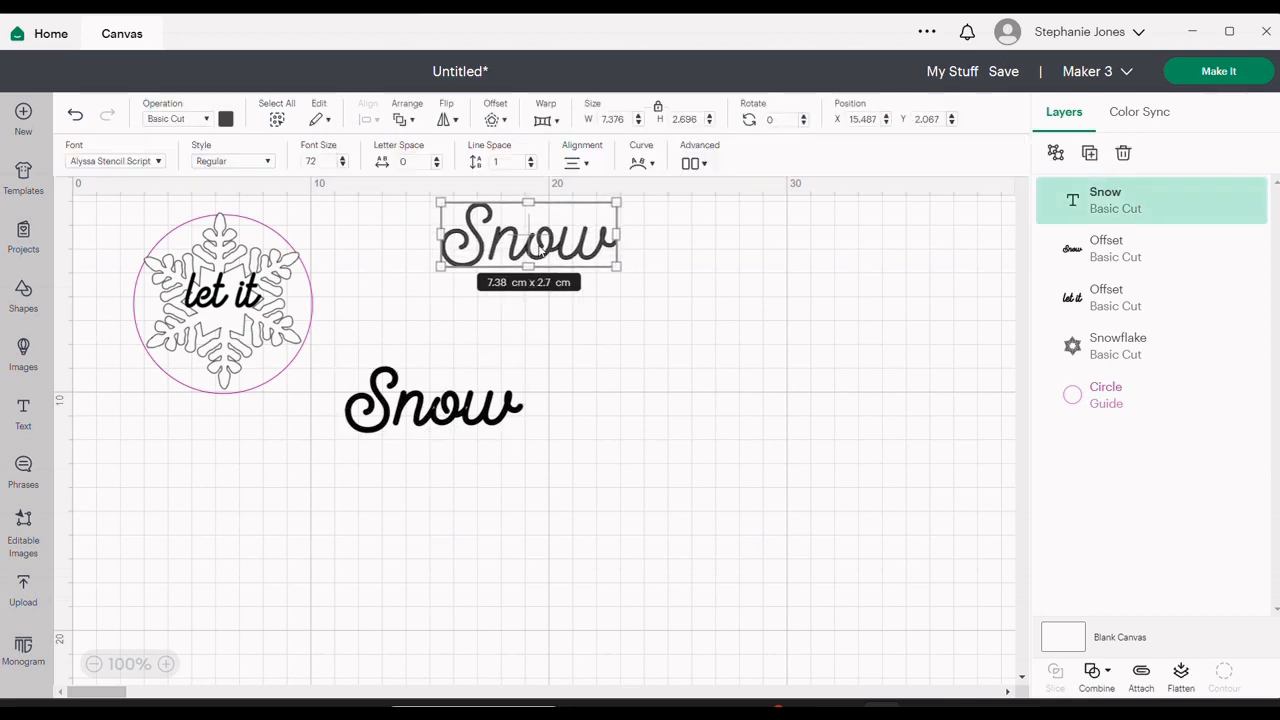
key(Delete)
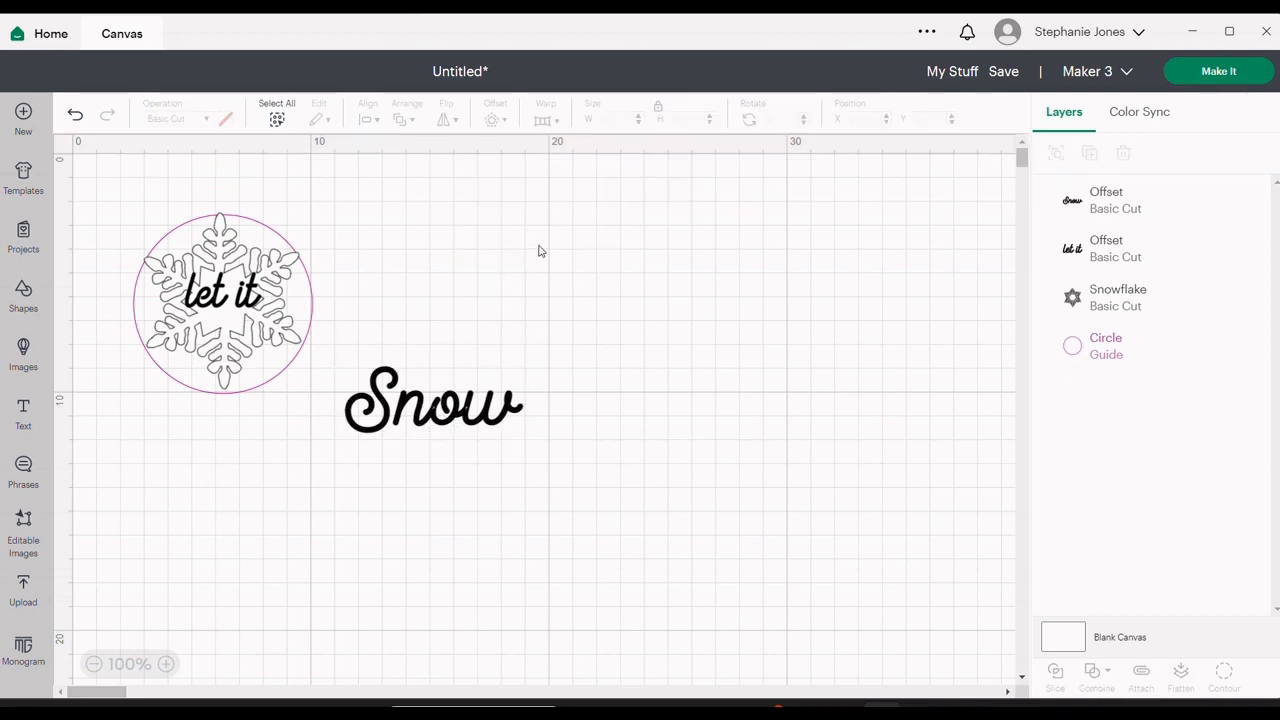
Place the "Snow" offset just below "let it" on the snowflake and scale it to about 7 cm wide within the circle guide
click(441, 410)
drag(441, 410, 231, 331)
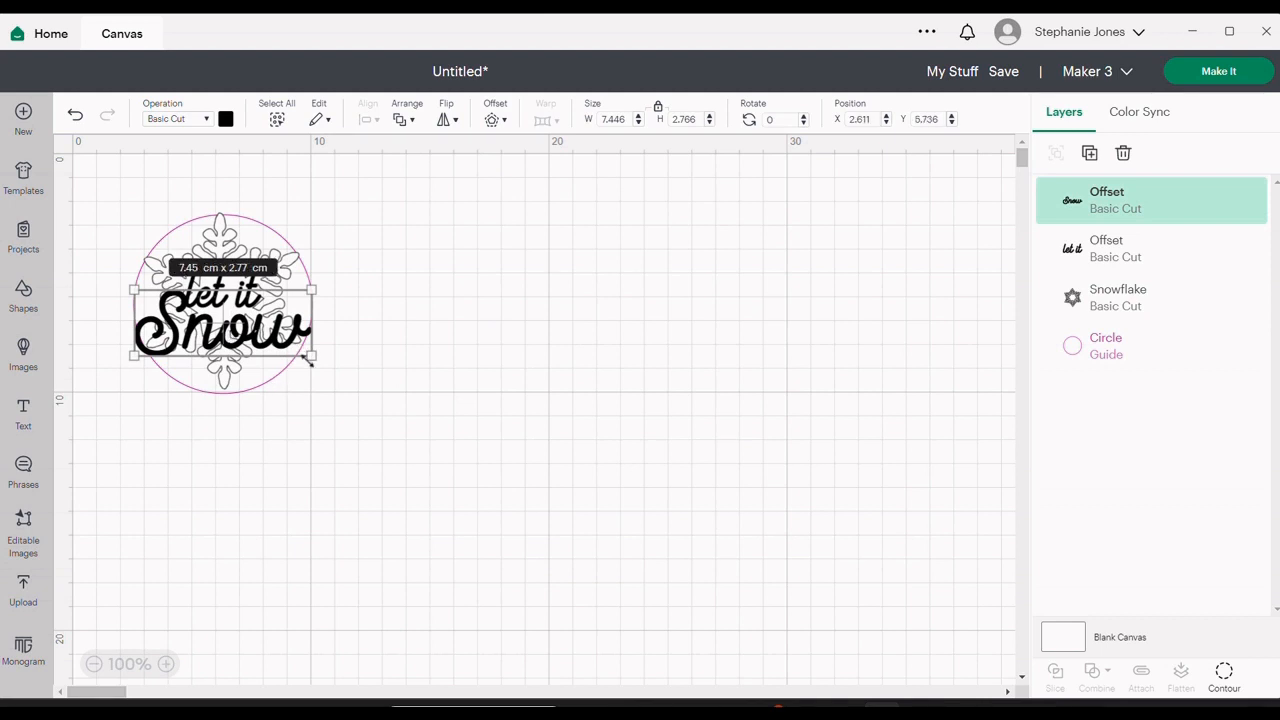
drag(303, 360, 298, 355)
click(395, 292)
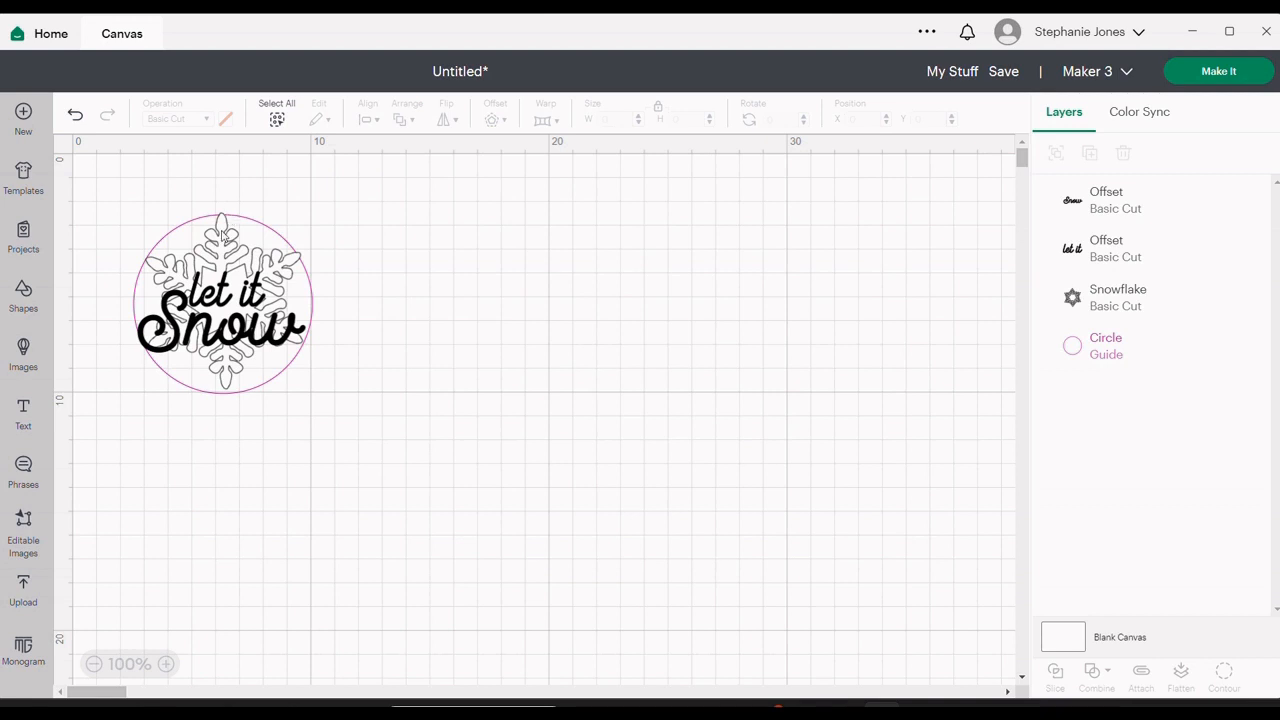
Move the snowflake out to the right of the lettering and delete the circle guide
drag(222, 236, 445, 240)
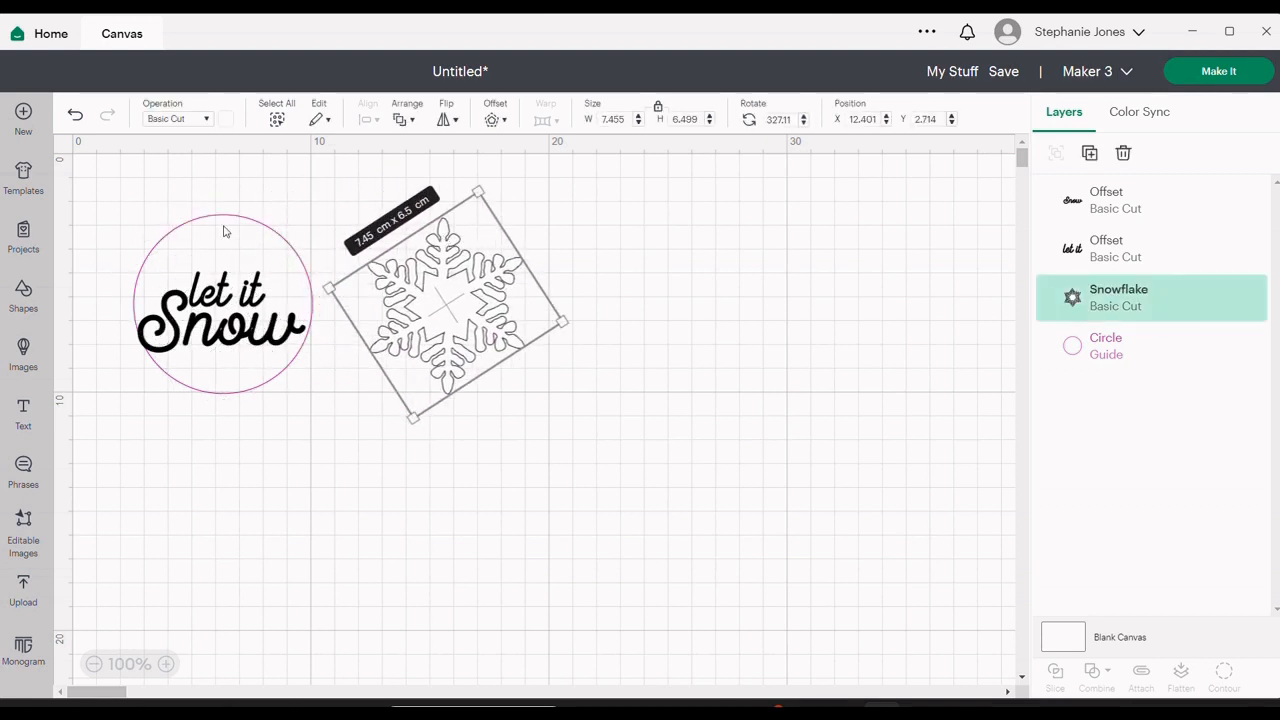
click(224, 231)
key(Delete)
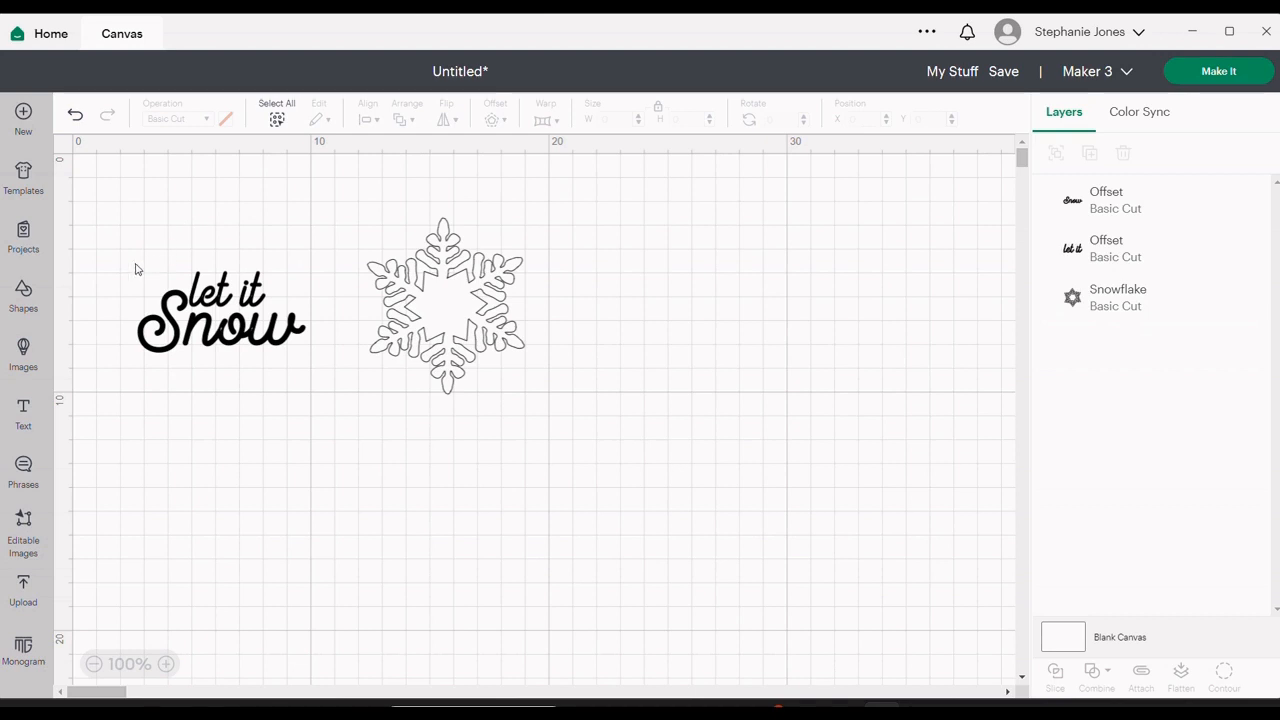
Attach the "let it" and "Snow" offsets together and prepare the project for cutting on a 30.5 cm x 30.5 cm mat
drag(136, 269, 318, 390)
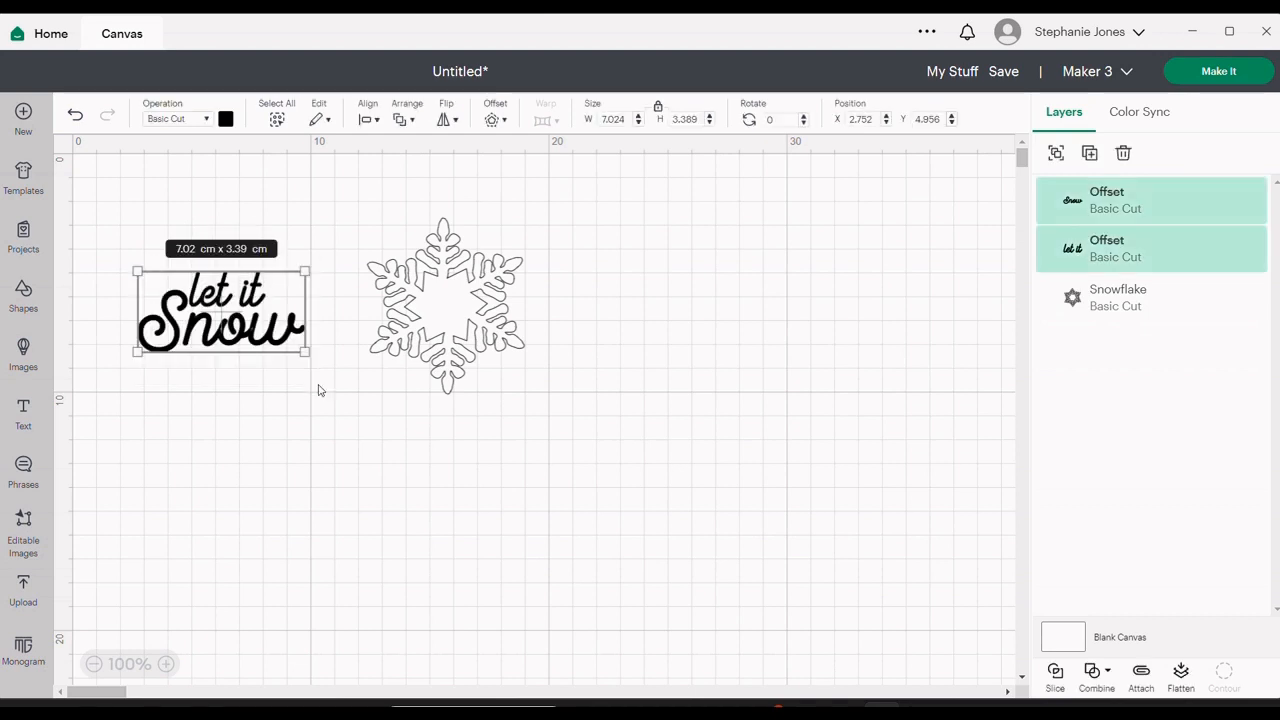
click(1143, 684)
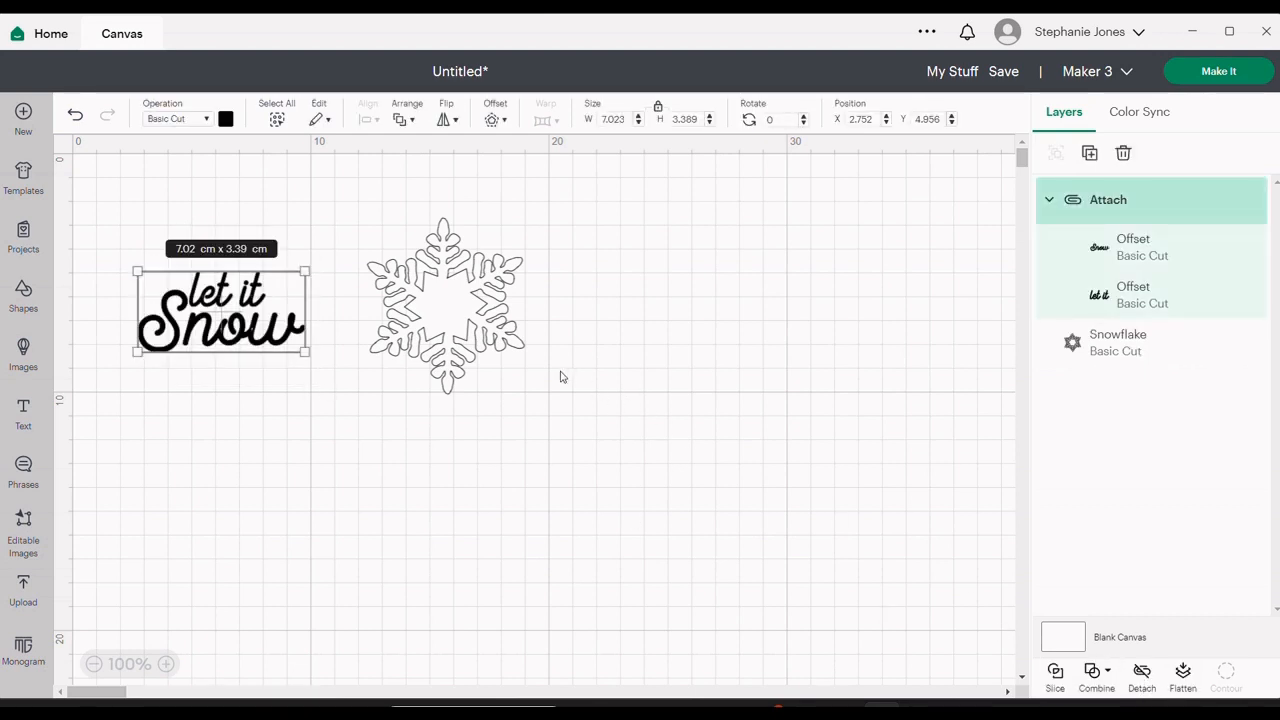
click(1219, 72)
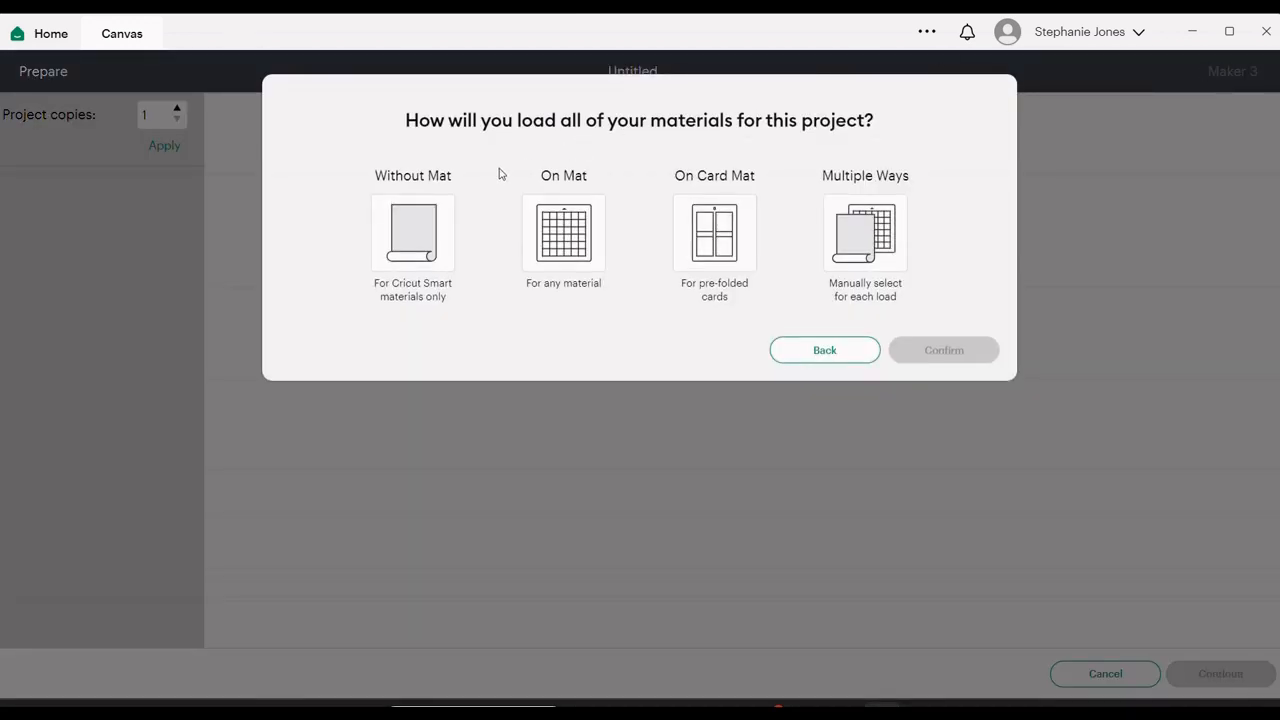
click(549, 222)
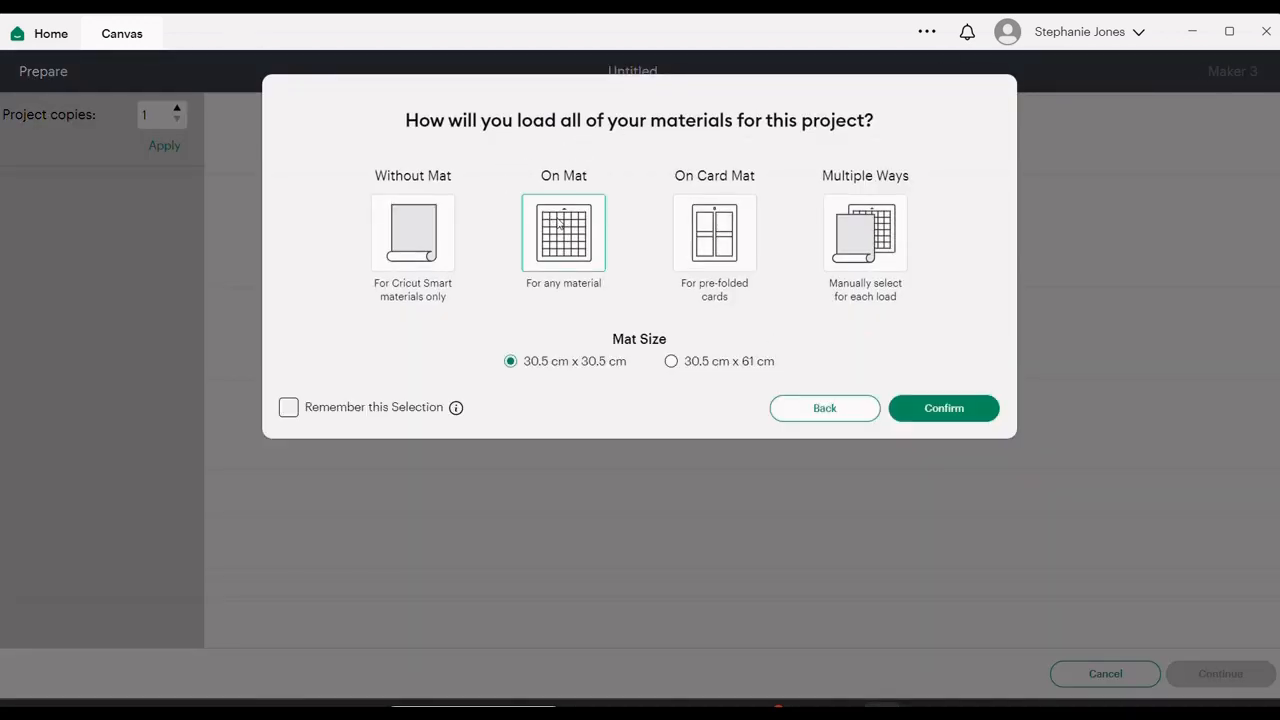
click(933, 412)
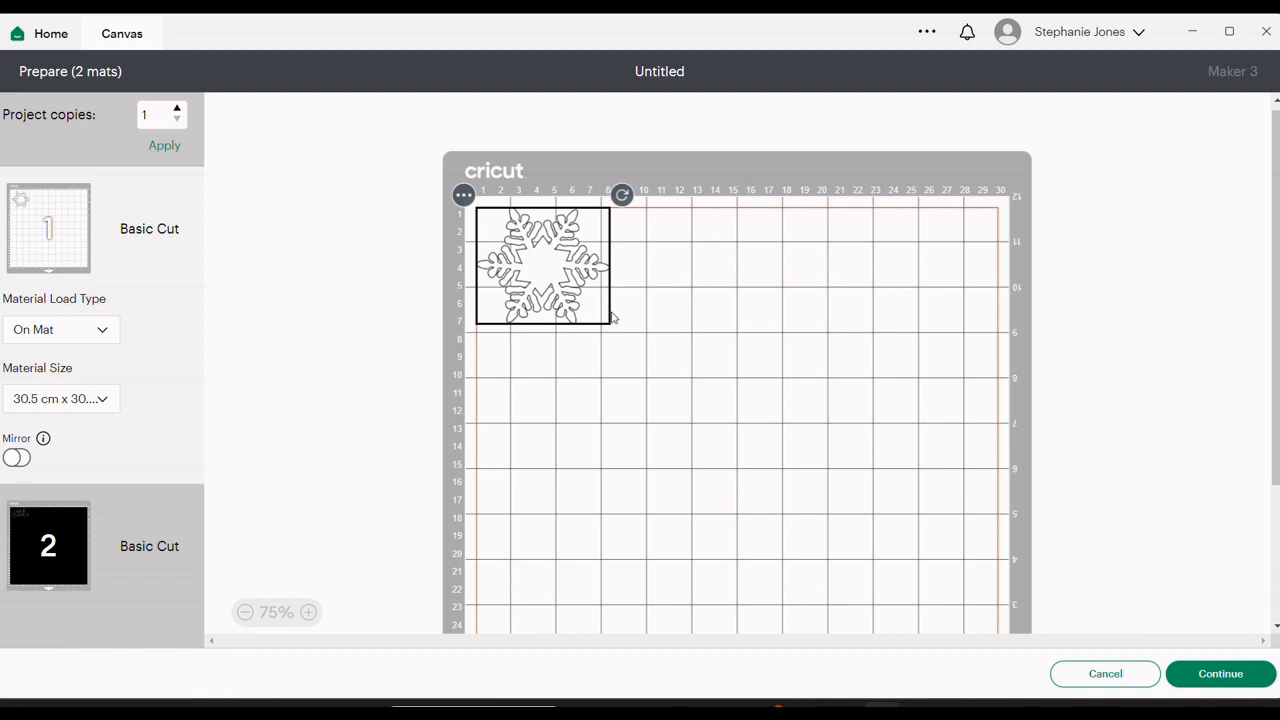
Move the "let it Snow" lettering from the black mat onto the snowflake's white mat and shift the snowflake right, clear of the lettering
click(58, 543)
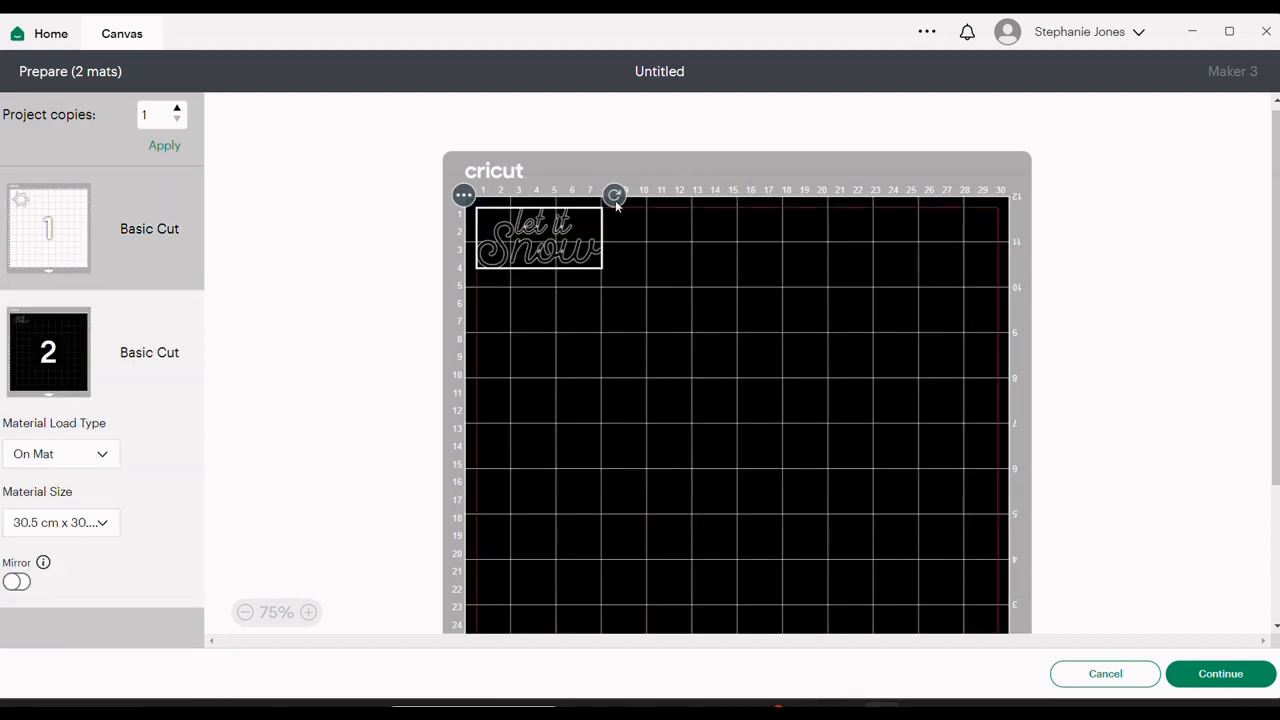
click(462, 197)
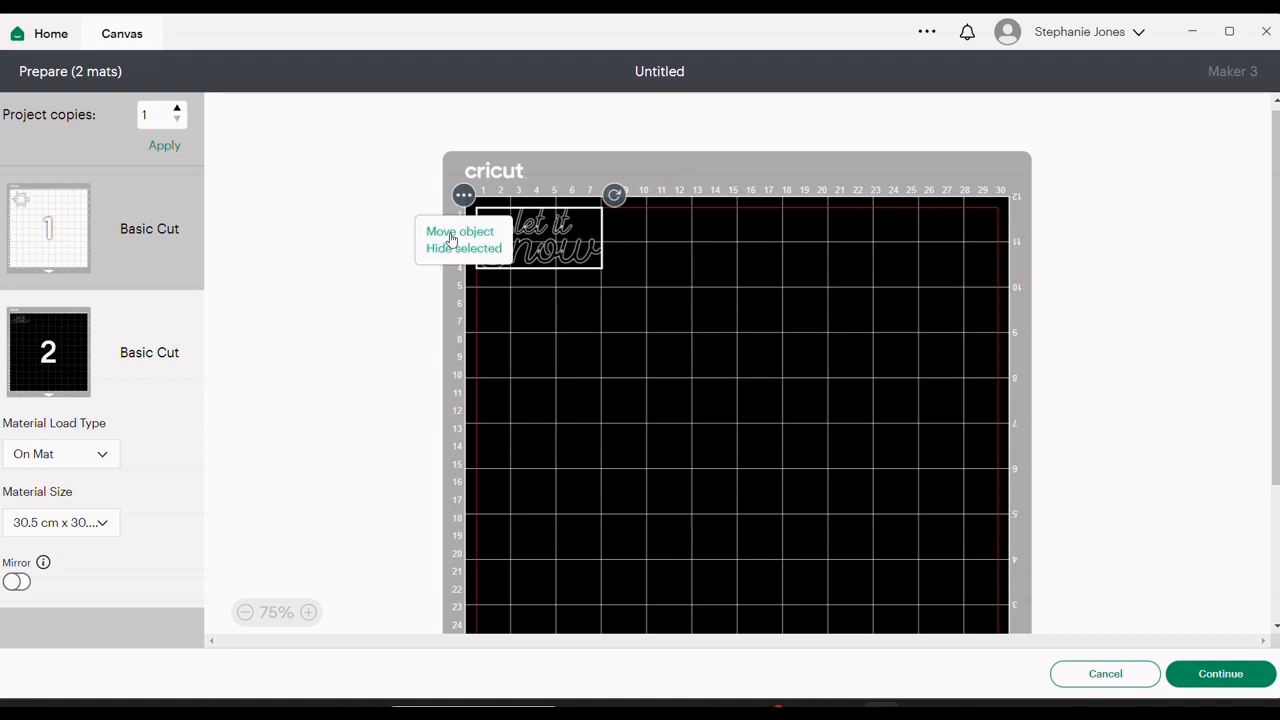
click(451, 240)
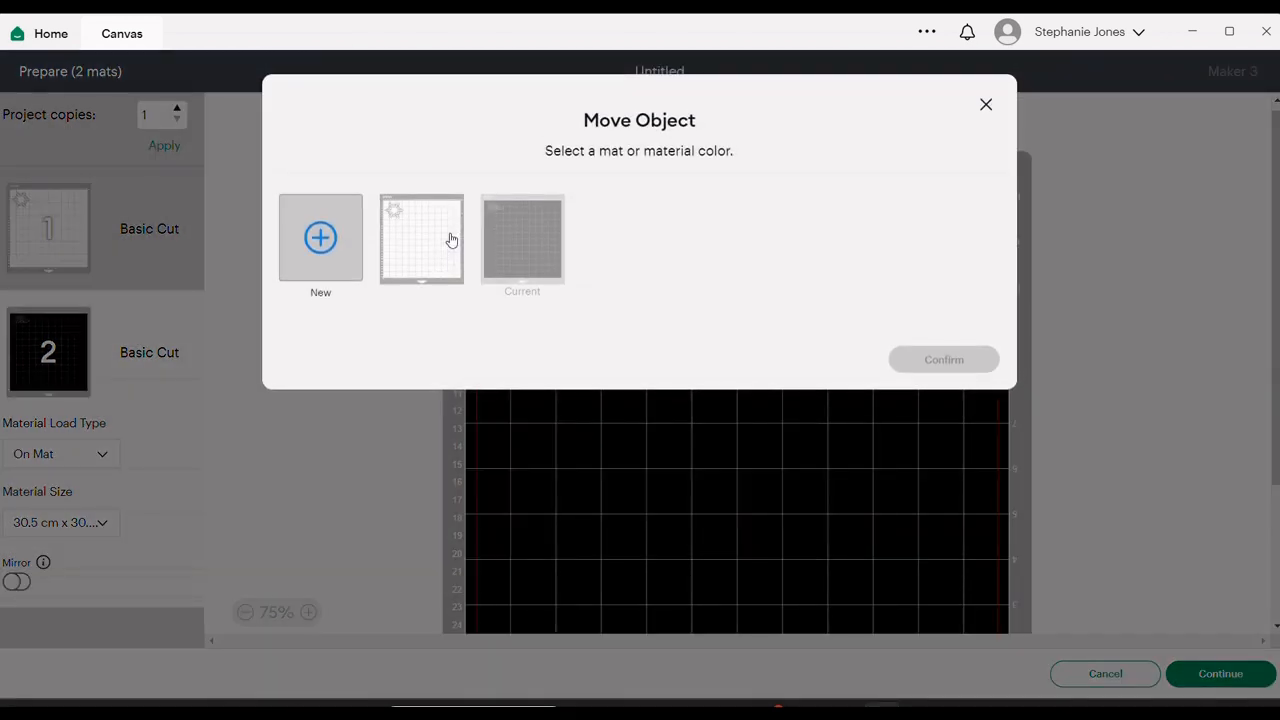
click(451, 240)
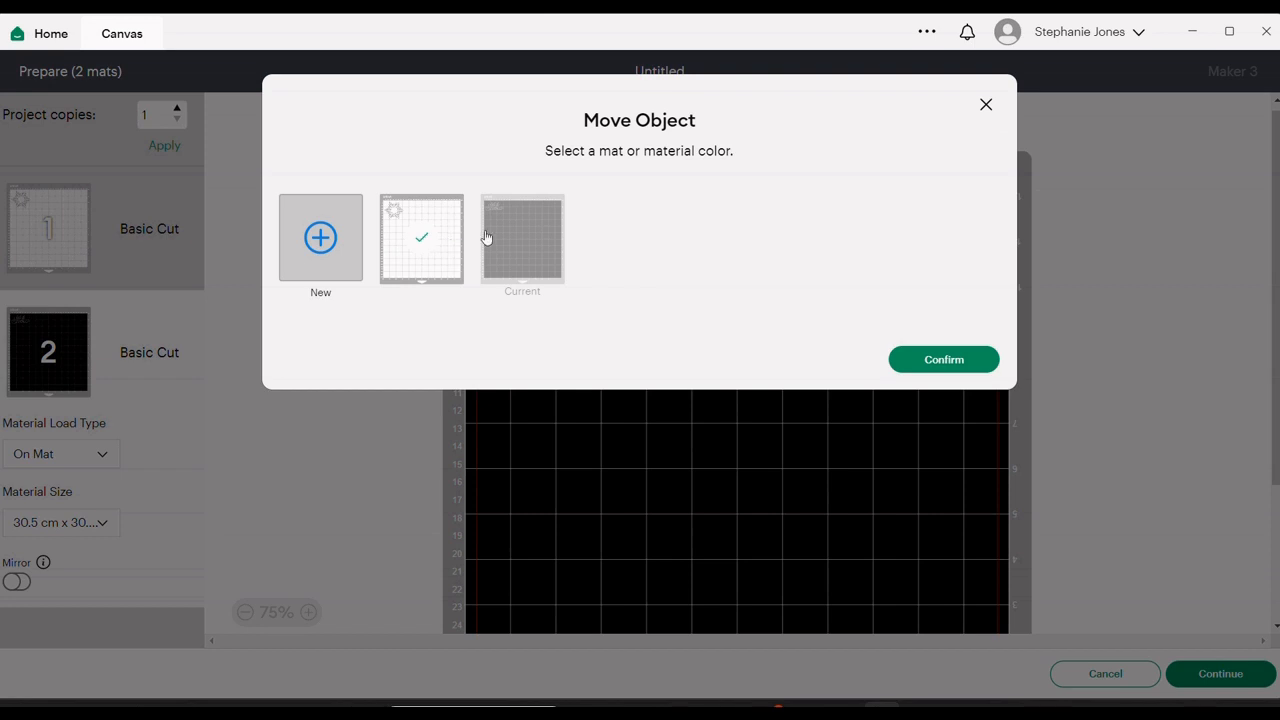
click(943, 360)
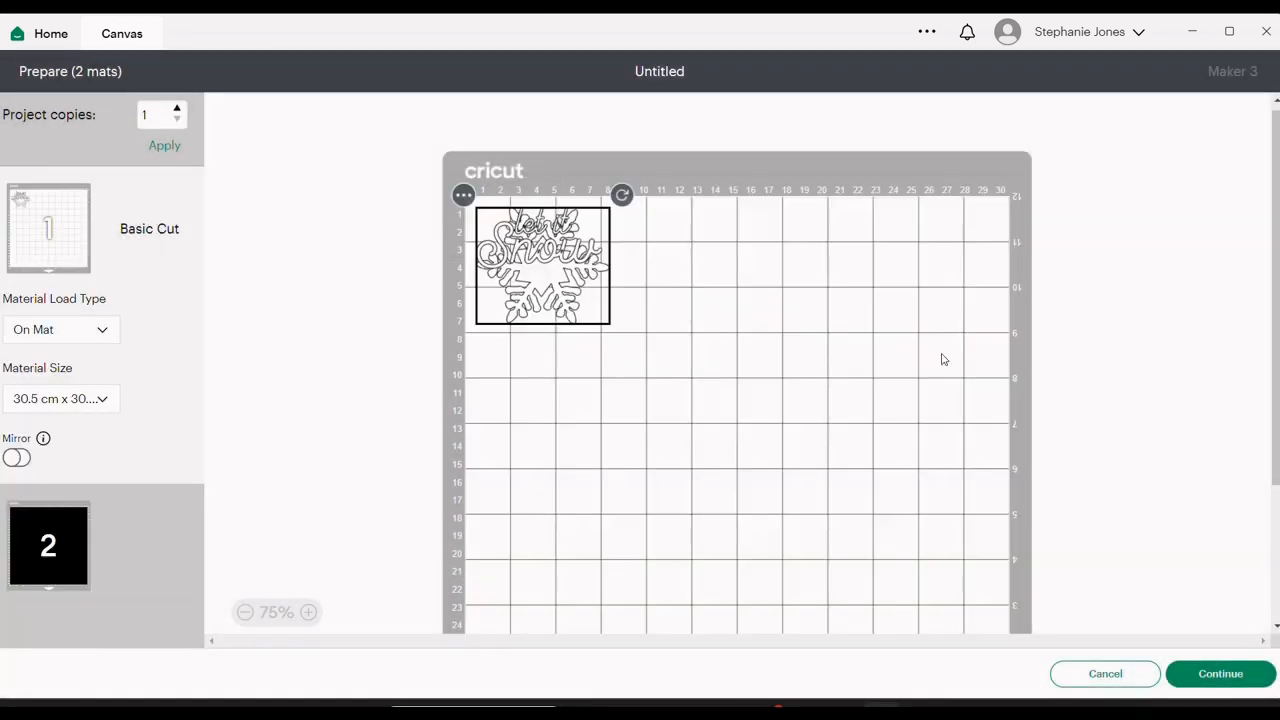
drag(554, 305, 765, 305)
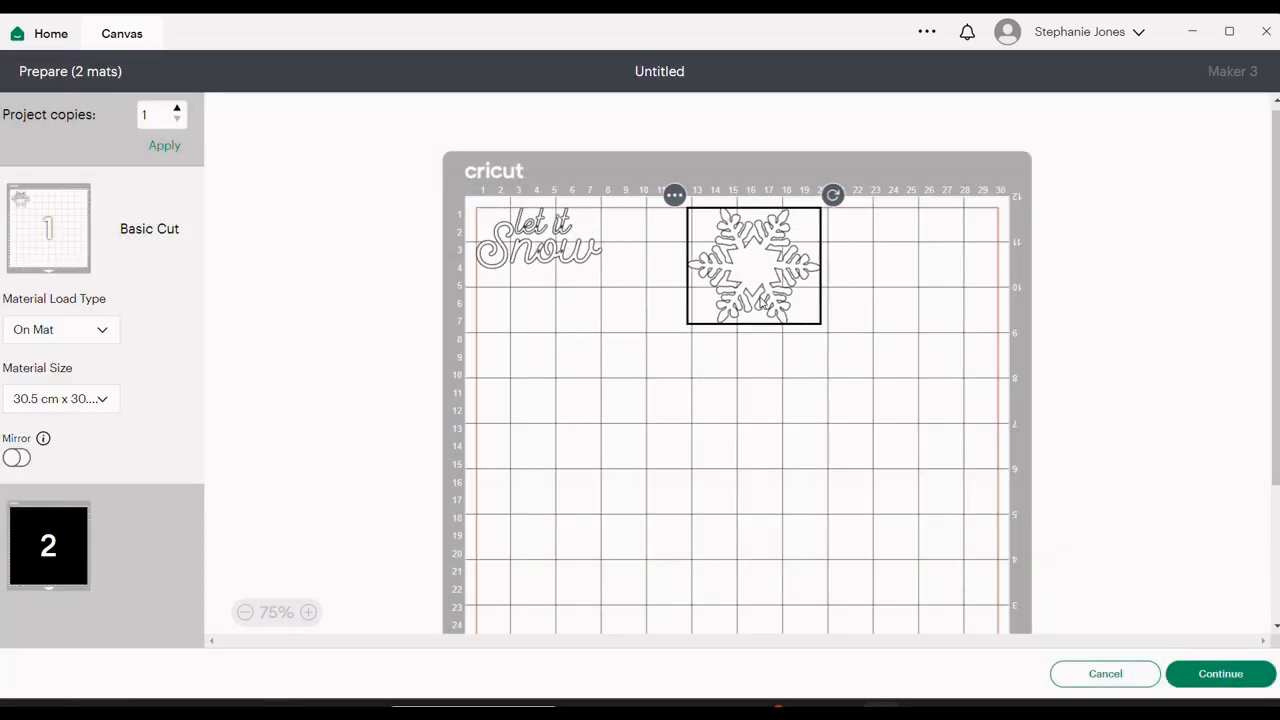
drag(538, 250, 545, 260)
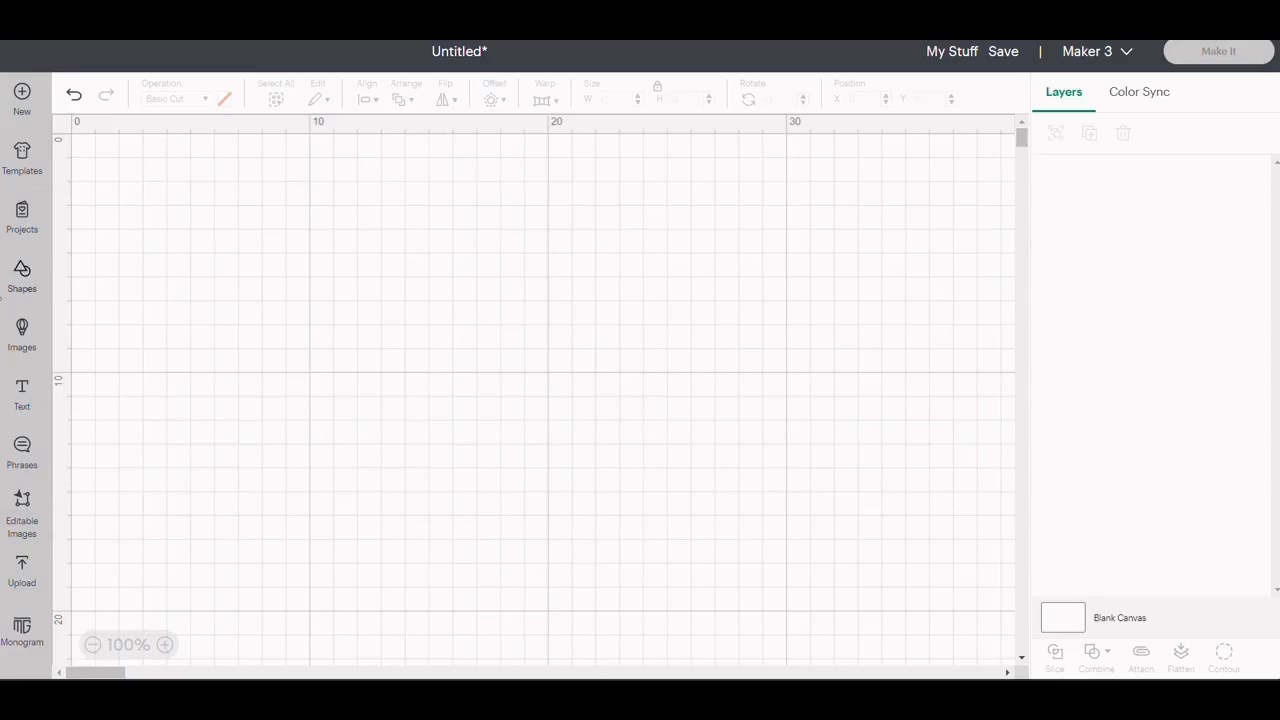
Add a five-pointed star, place it at about X 11.6, Y 2.0 cm, and unlock its proportions
click(22, 276)
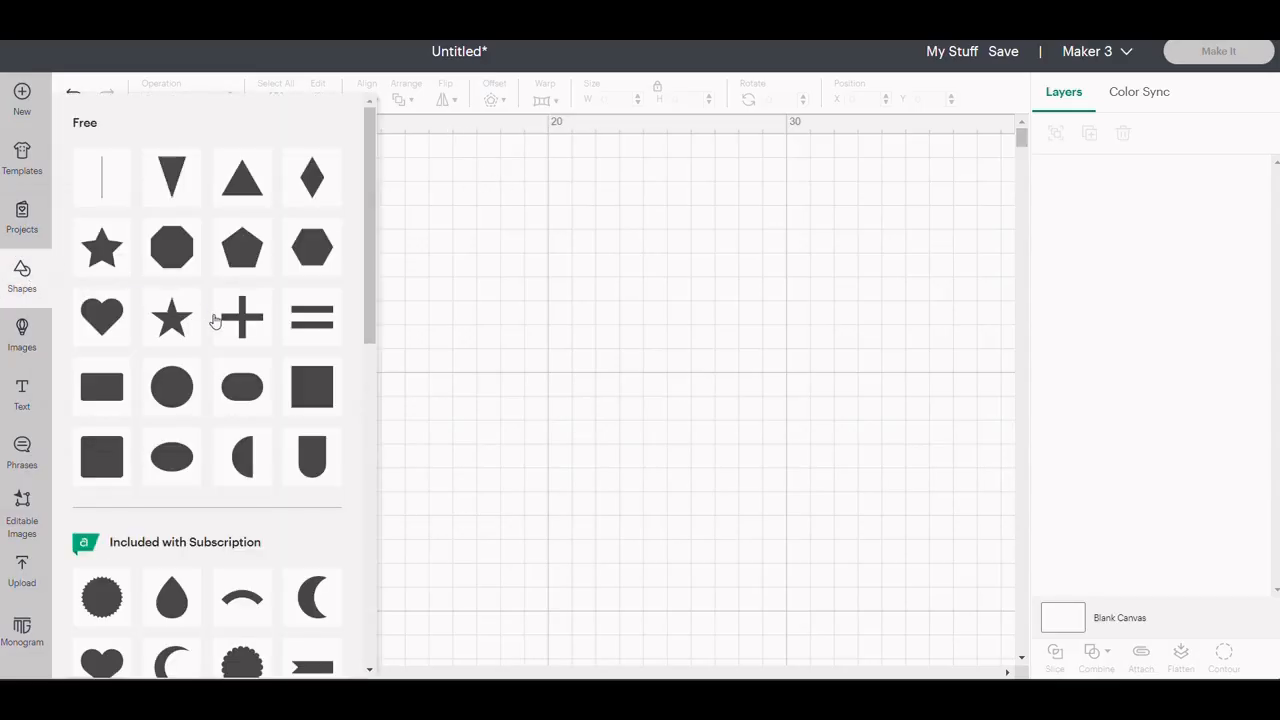
click(178, 327)
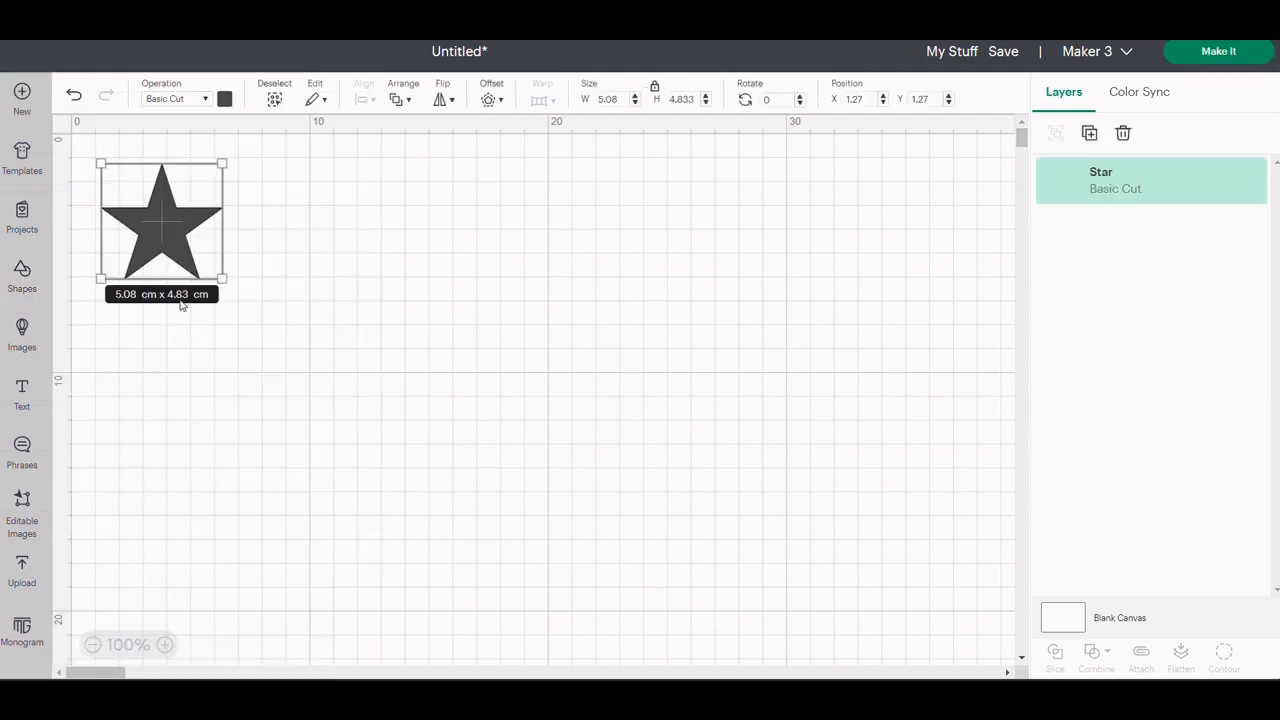
drag(165, 233, 411, 251)
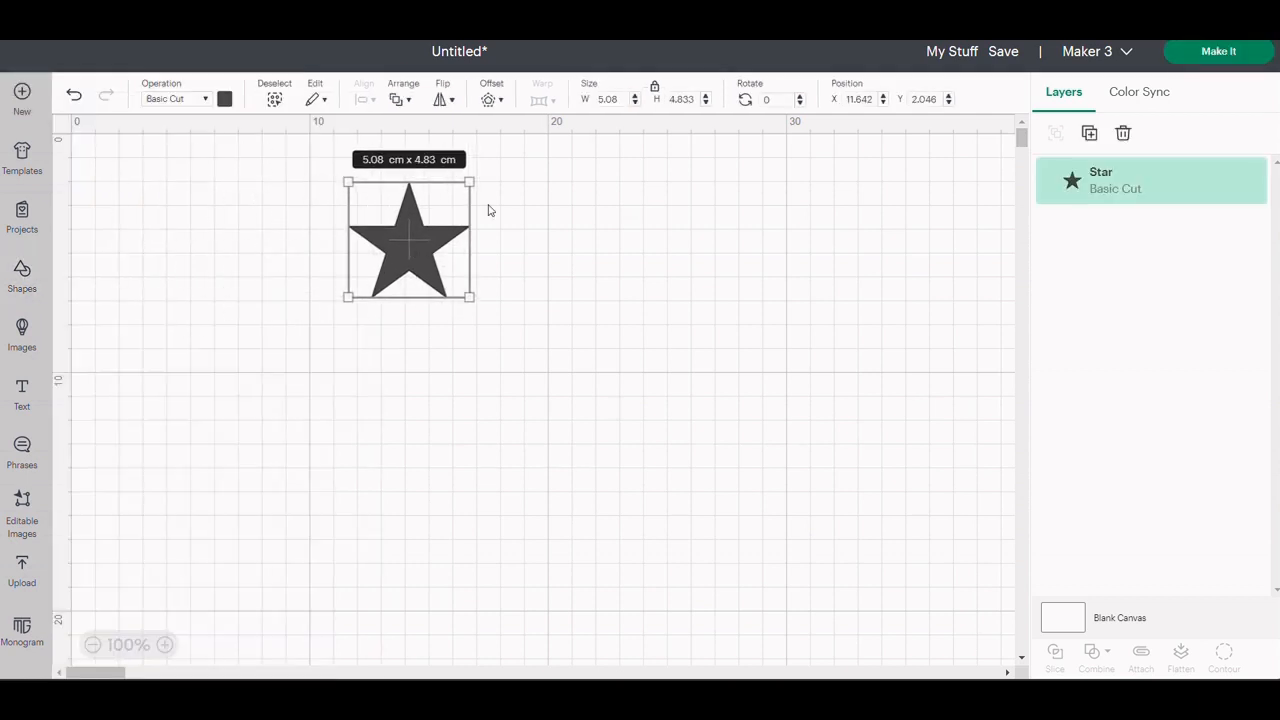
click(656, 89)
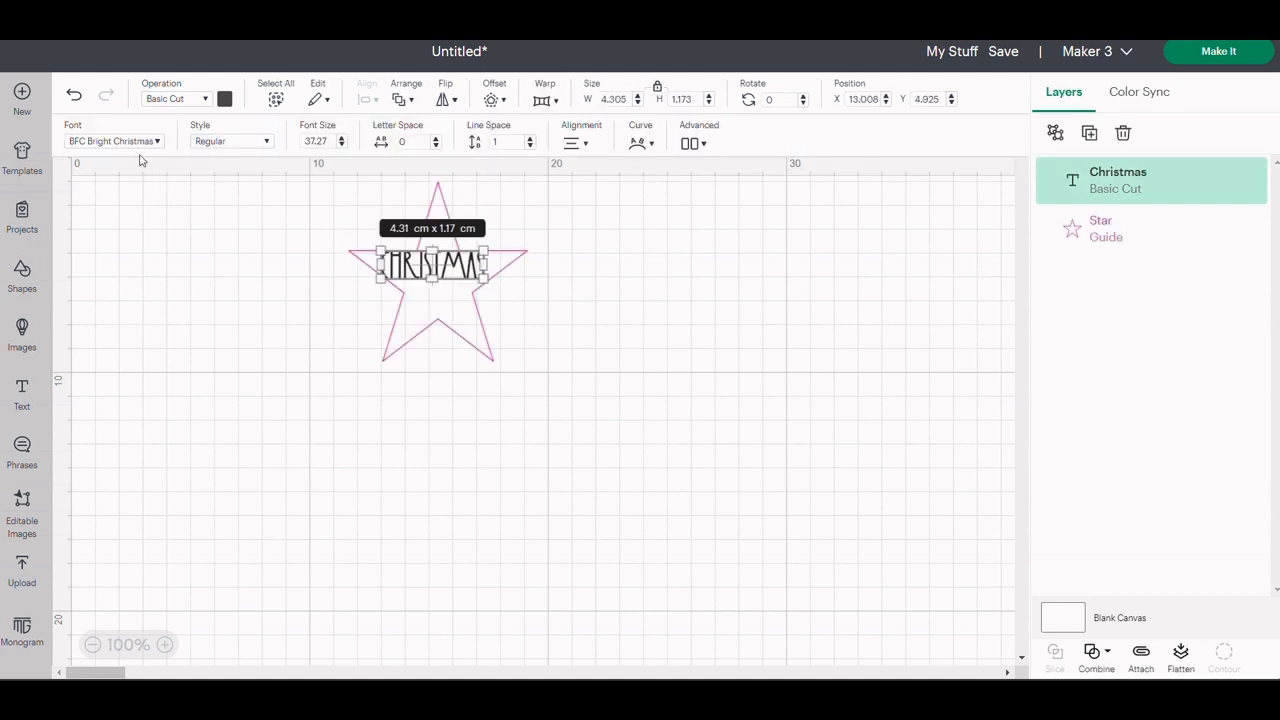
Change the "Christmas" text's font to BFC Christmas Stocking
click(138, 143)
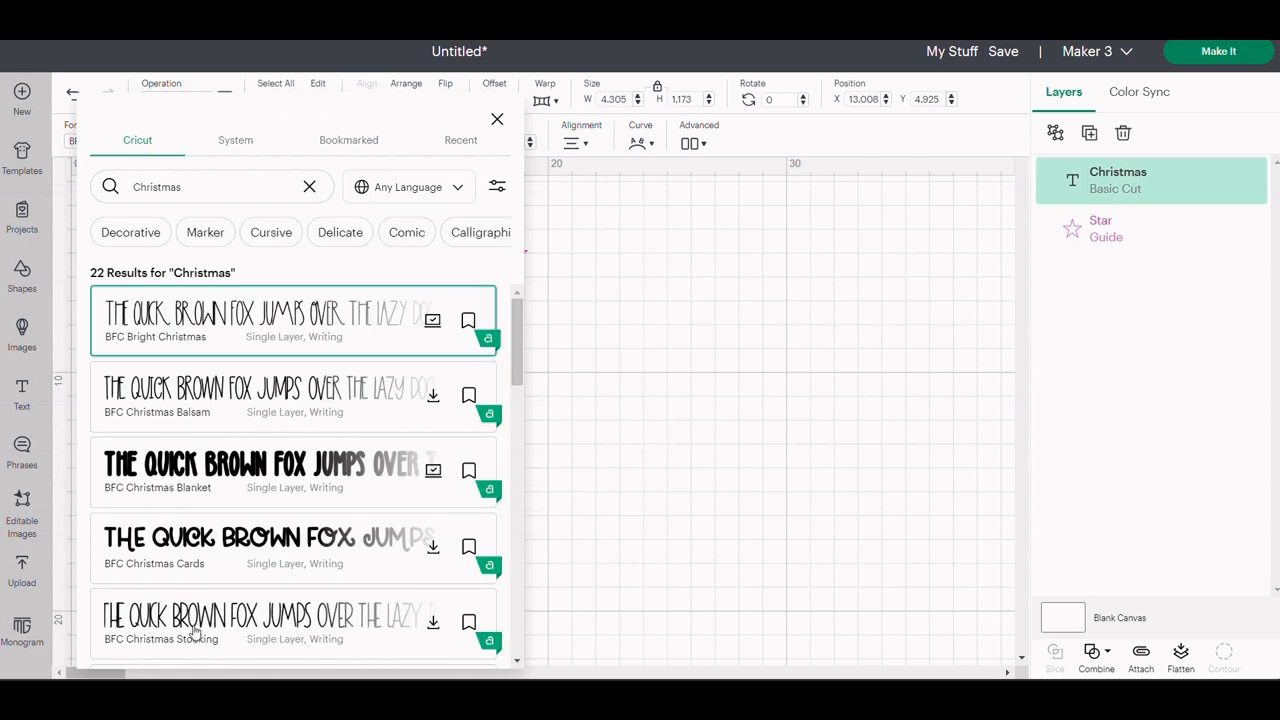
click(195, 632)
click(589, 420)
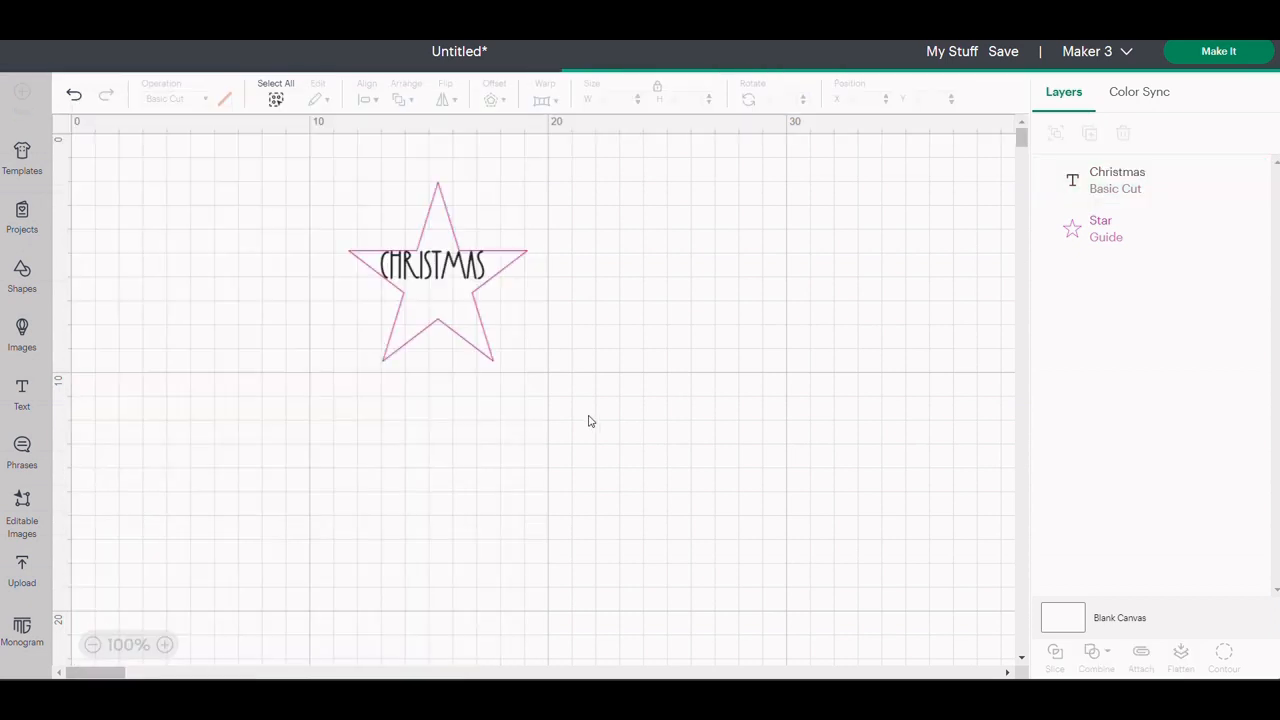
Center the "Christmas" text and the star guide on each other, with the lettering across the star's arms
drag(432, 266, 445, 268)
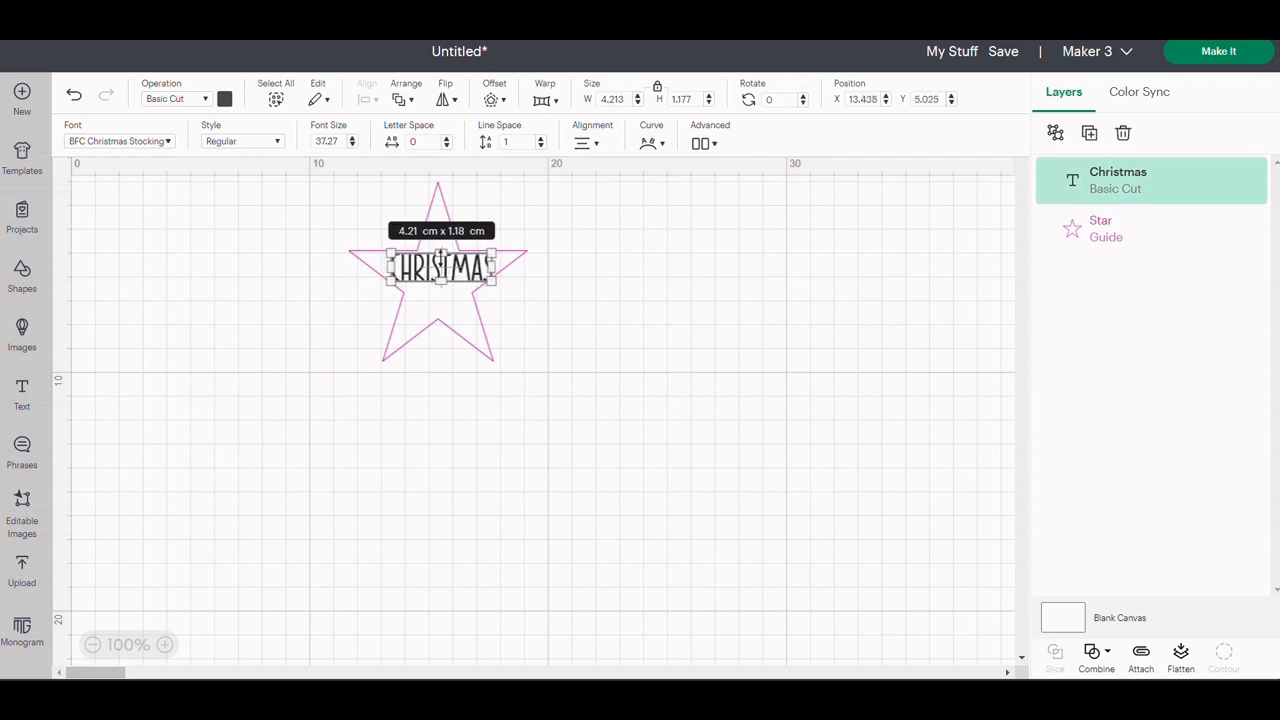
click(513, 330)
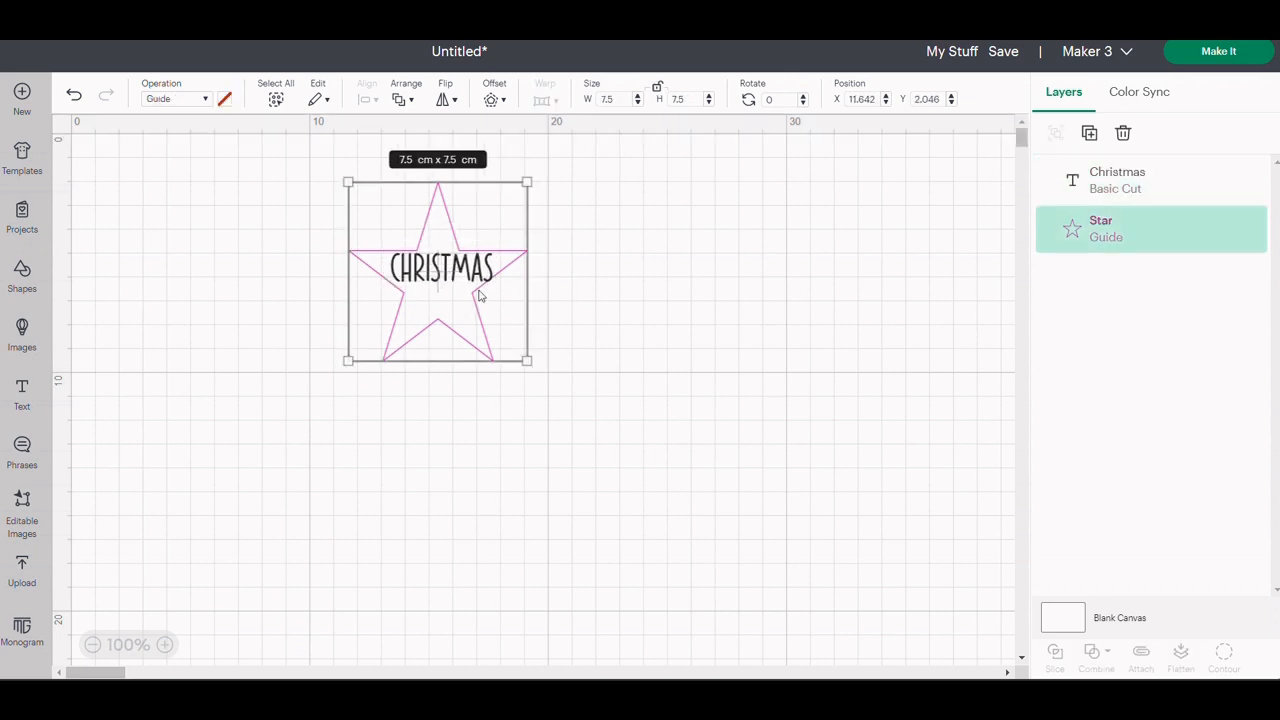
drag(434, 273, 441, 277)
click(570, 321)
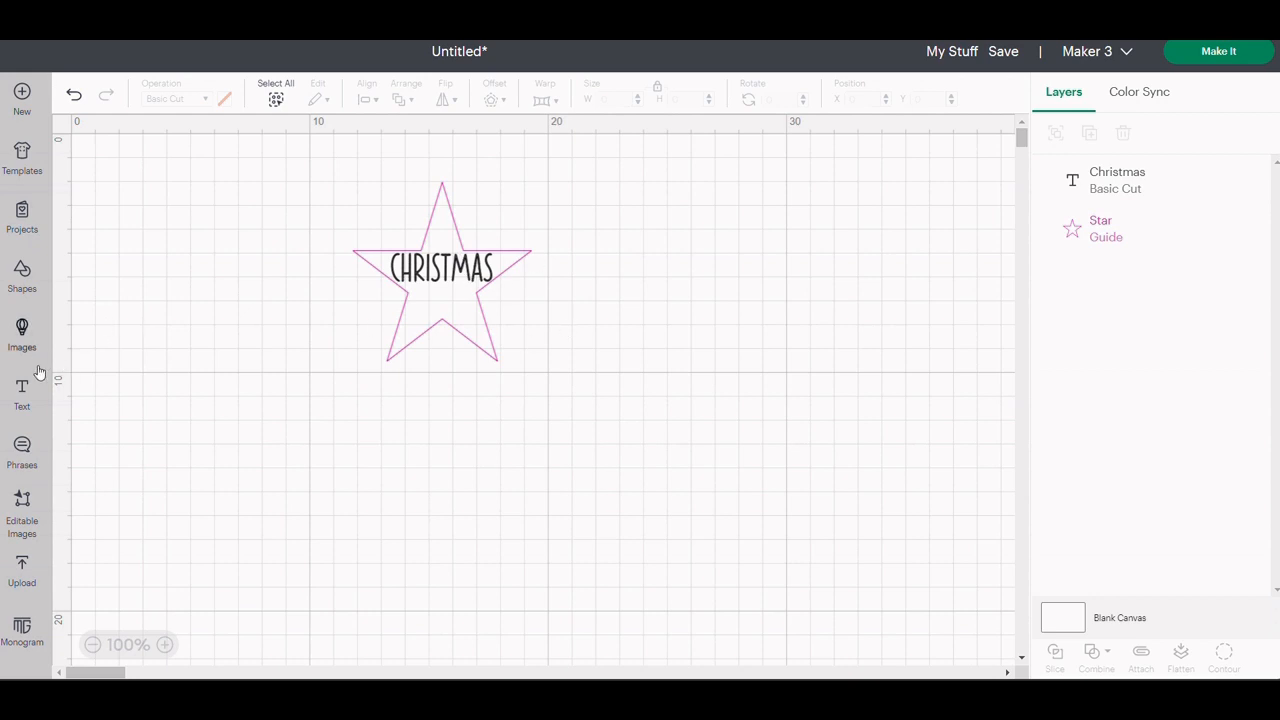
Add a separate text object reading "2023" below the star guide
click(22, 395)
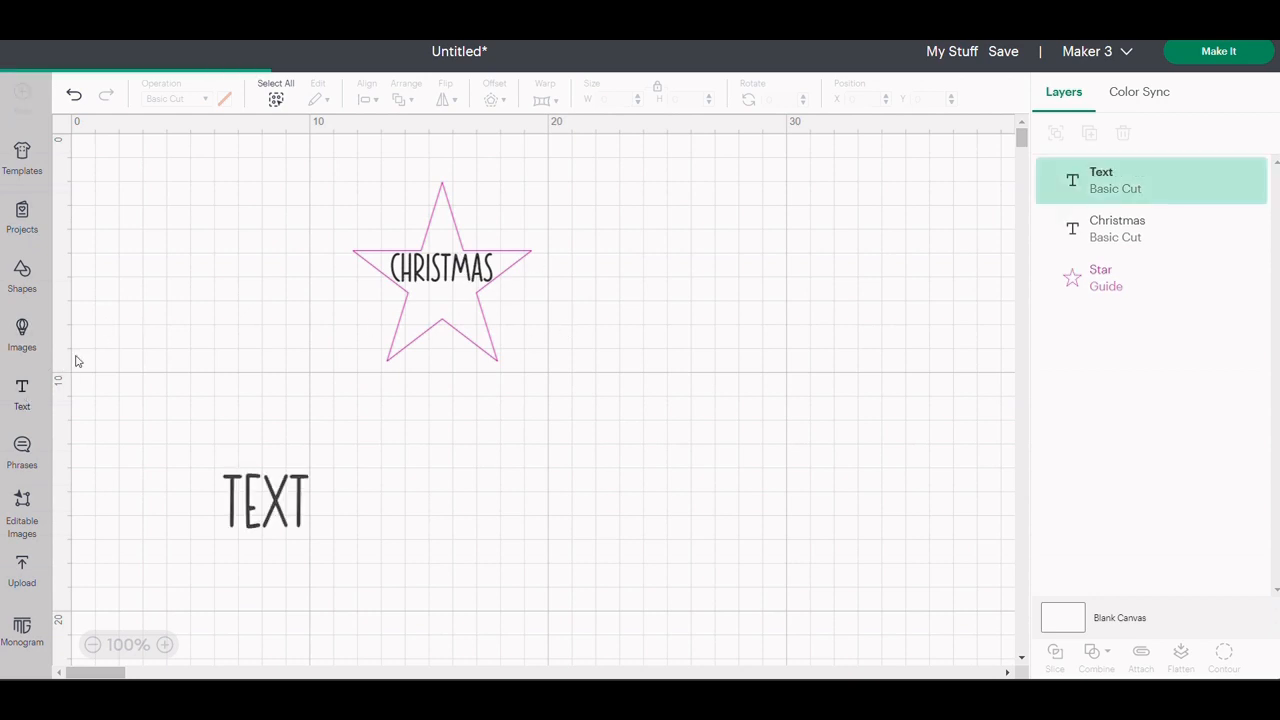
click(307, 495)
key(BackSpace)
key(BackSpace)
key(BackSpace)
key(BackSpace)
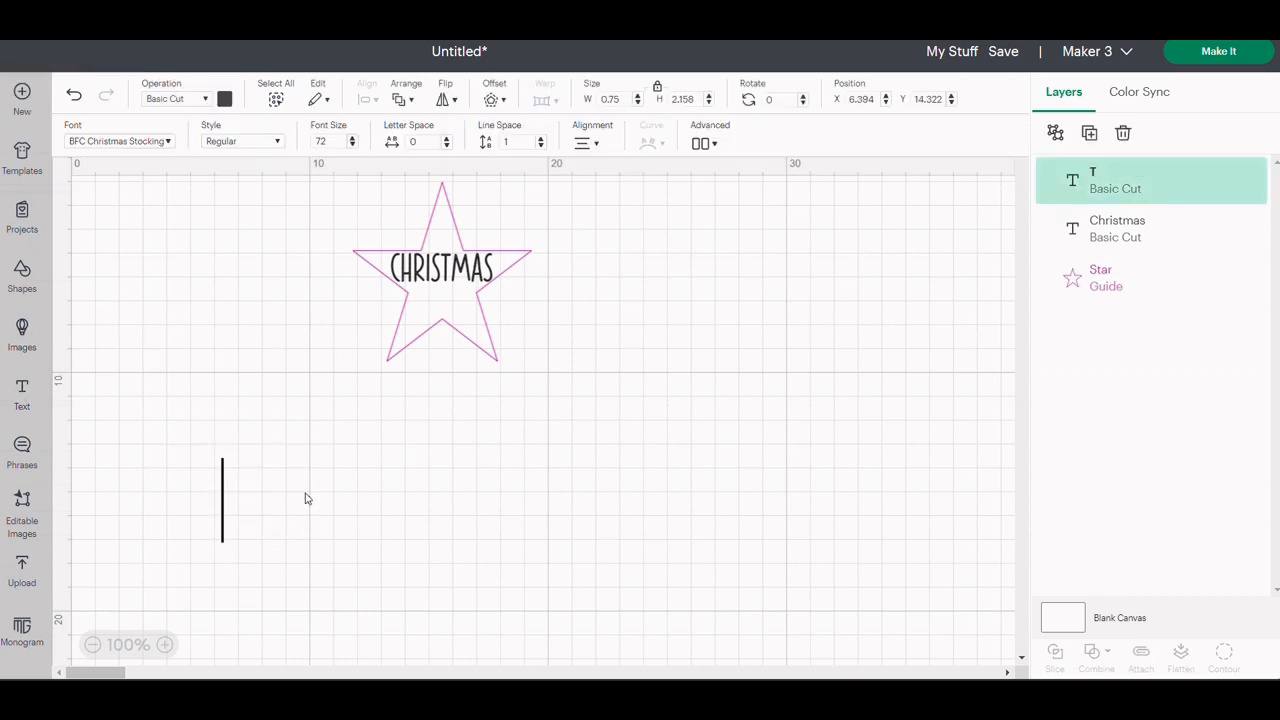
text(2023)
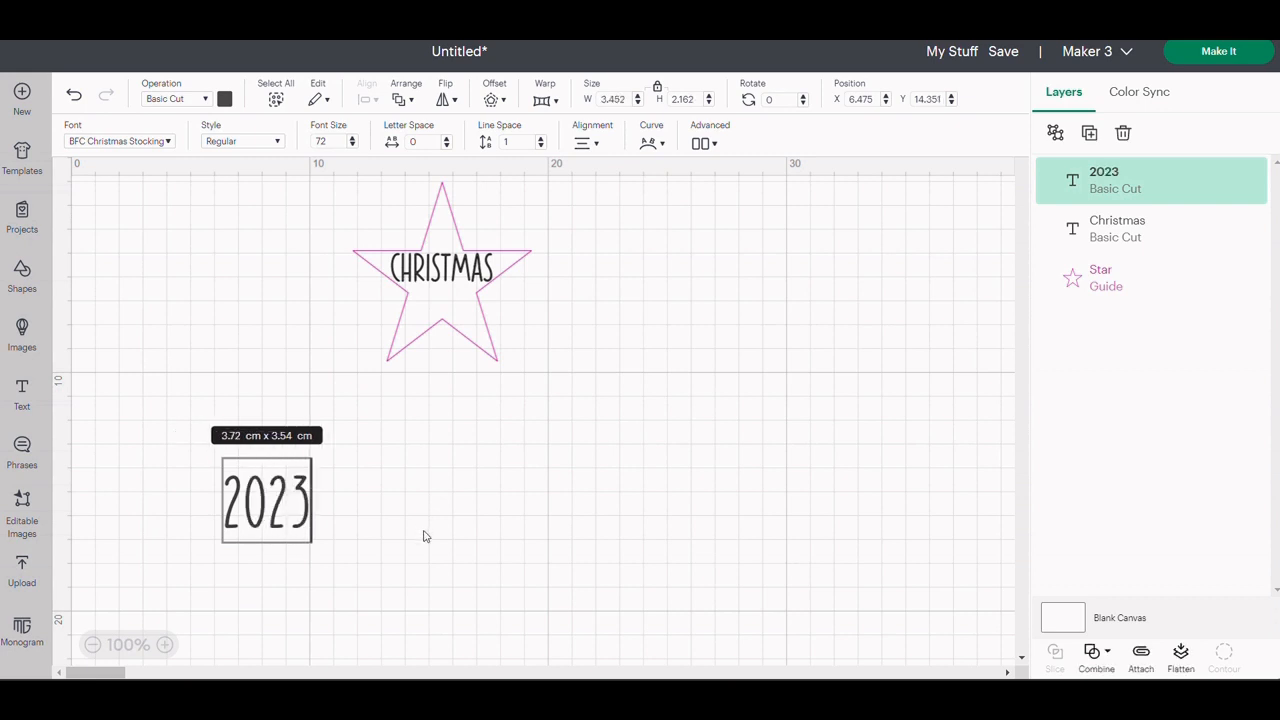
click(423, 537)
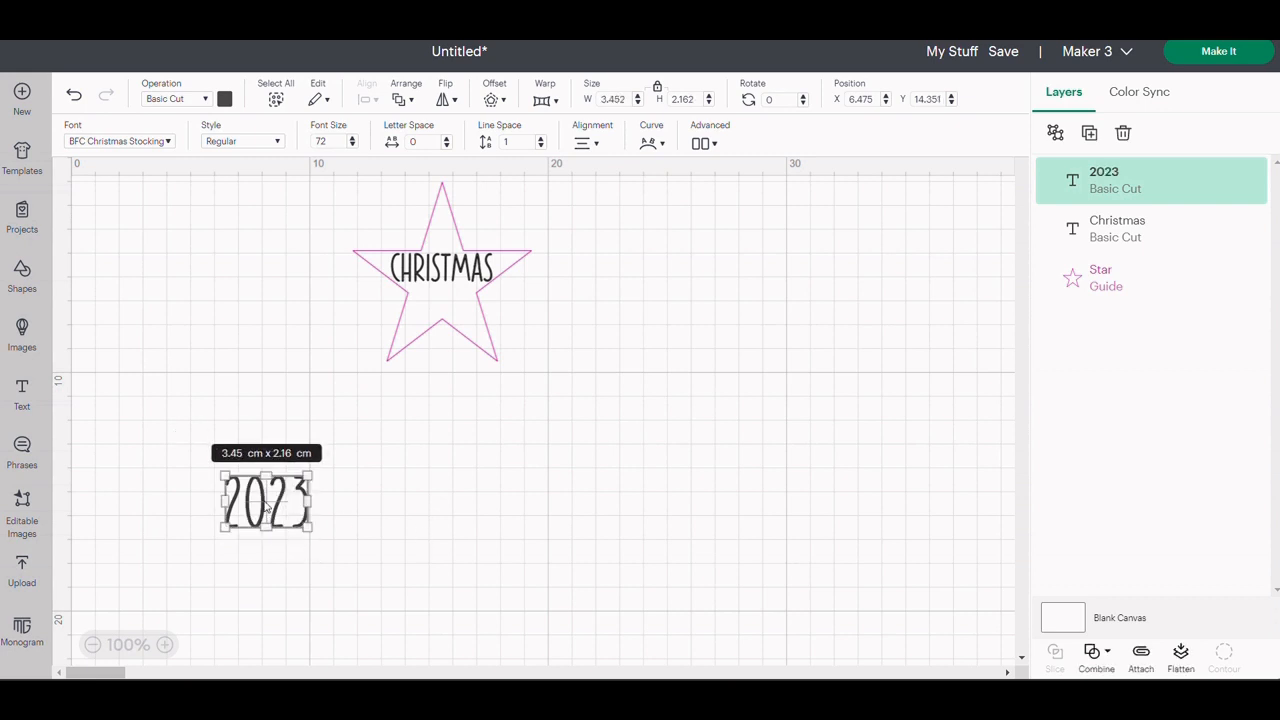
Place "2023" centered just below "Christmas" in the star guide and scale it to about 2 cm wide
drag(266, 507, 462, 312)
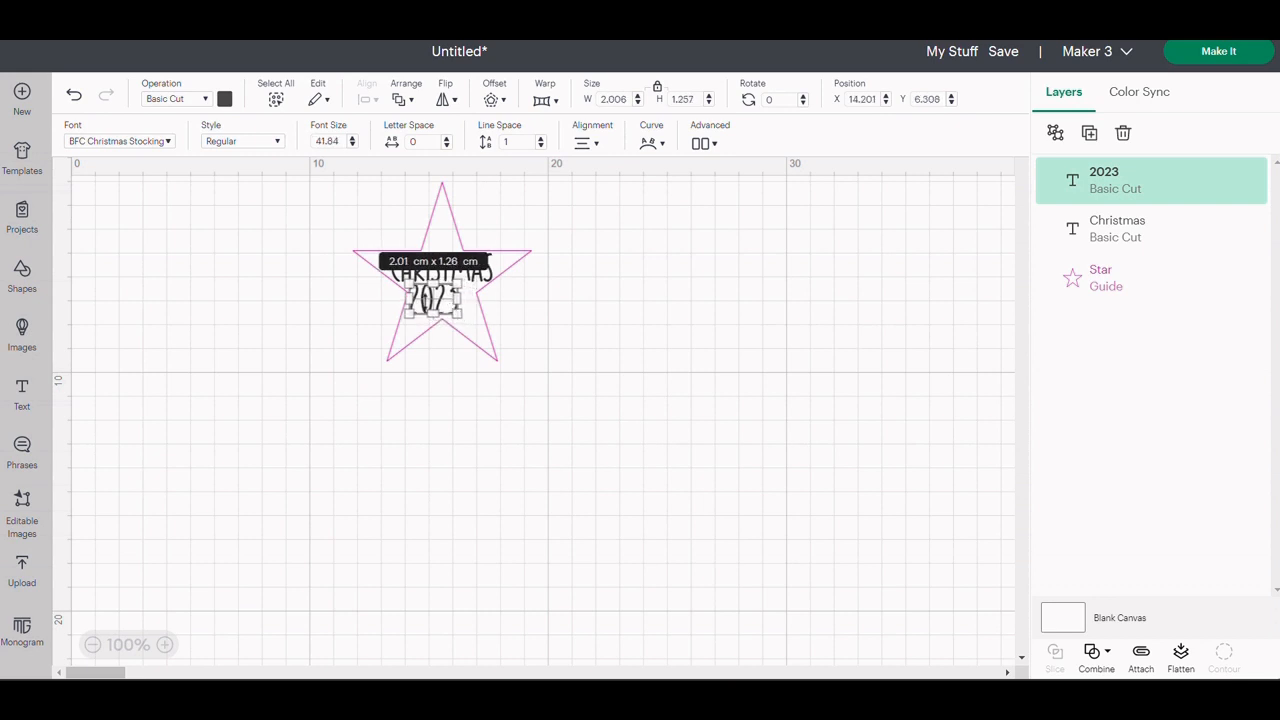
drag(436, 303, 446, 304)
click(542, 322)
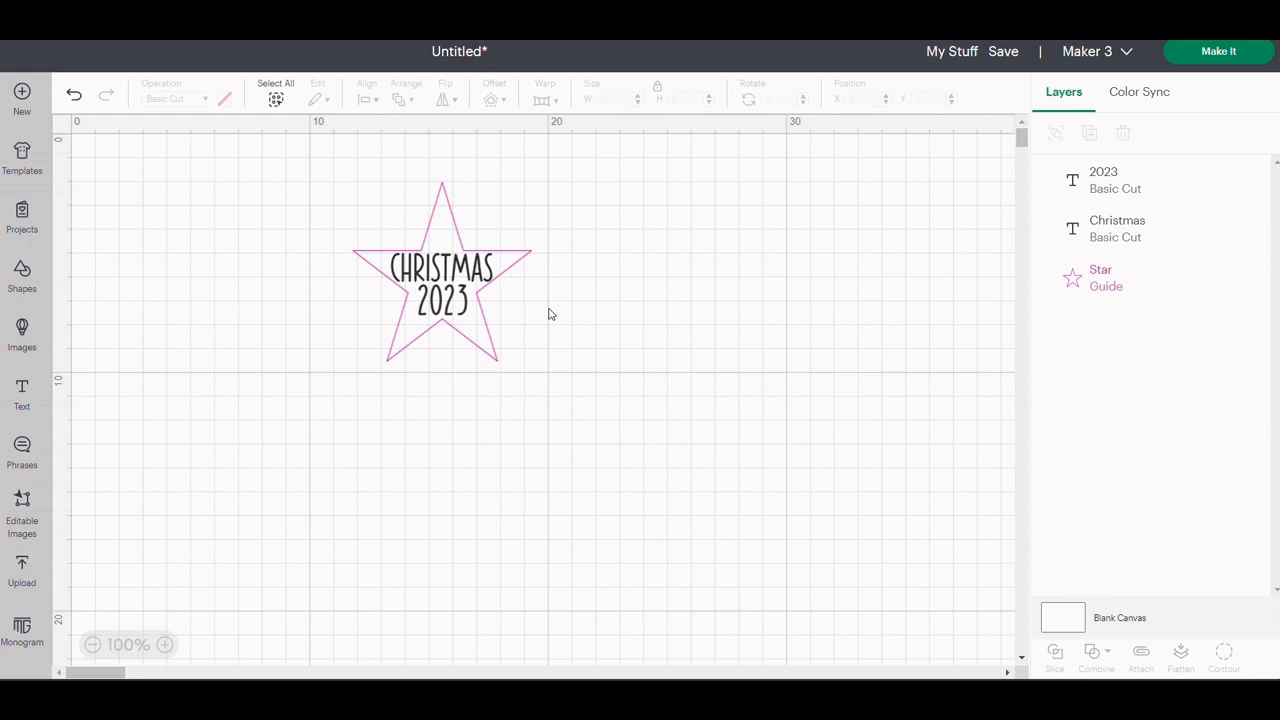
Delete the star guide and attach the "Christmas" and "2023" texts together
click(446, 222)
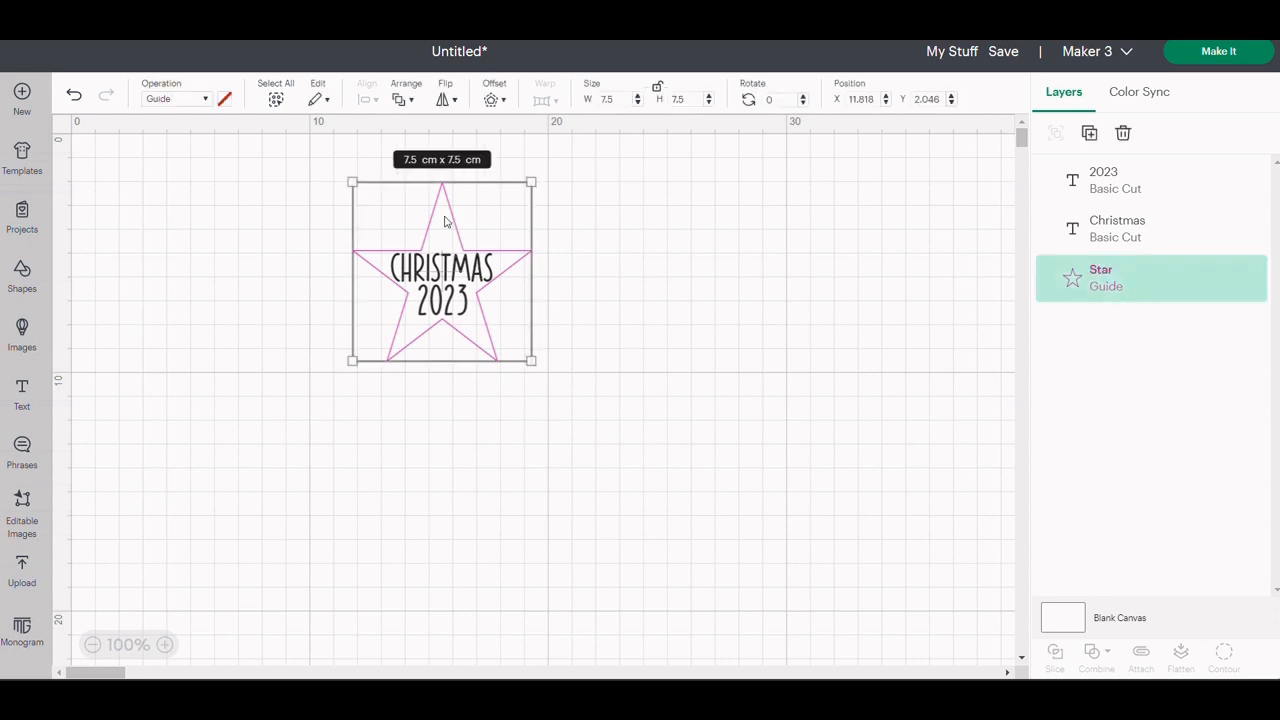
key(Delete)
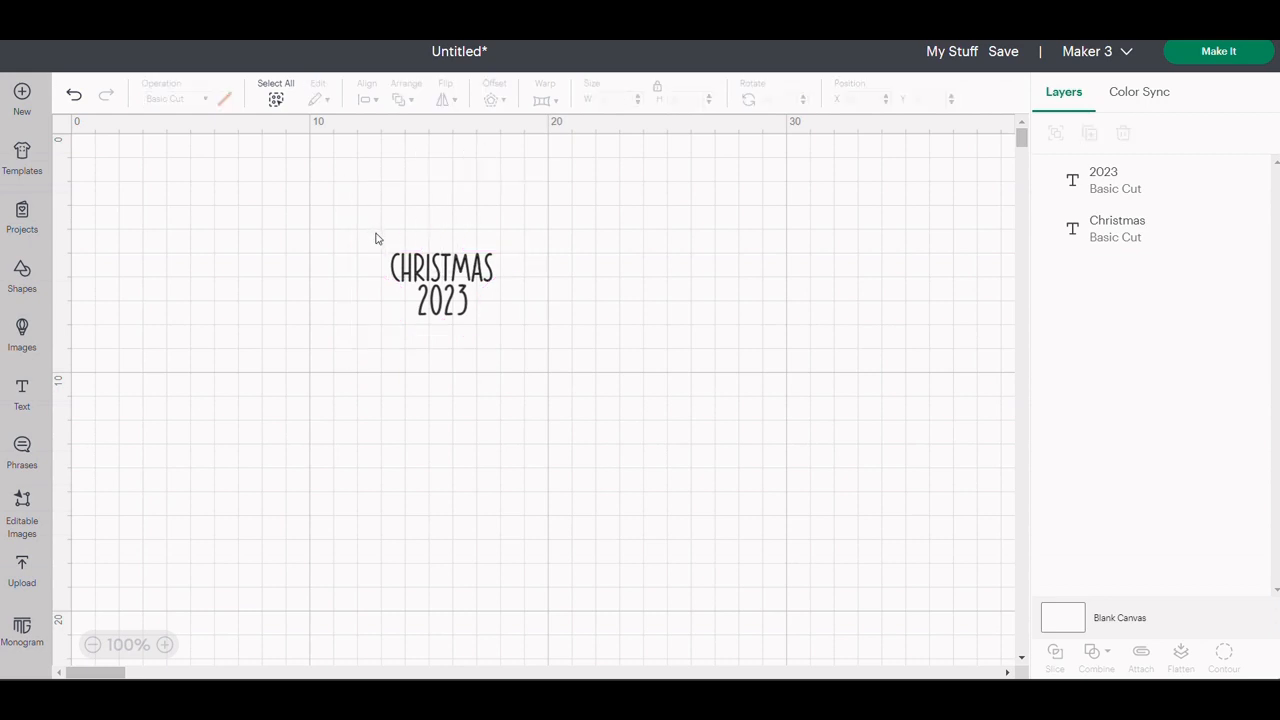
drag(376, 238, 490, 330)
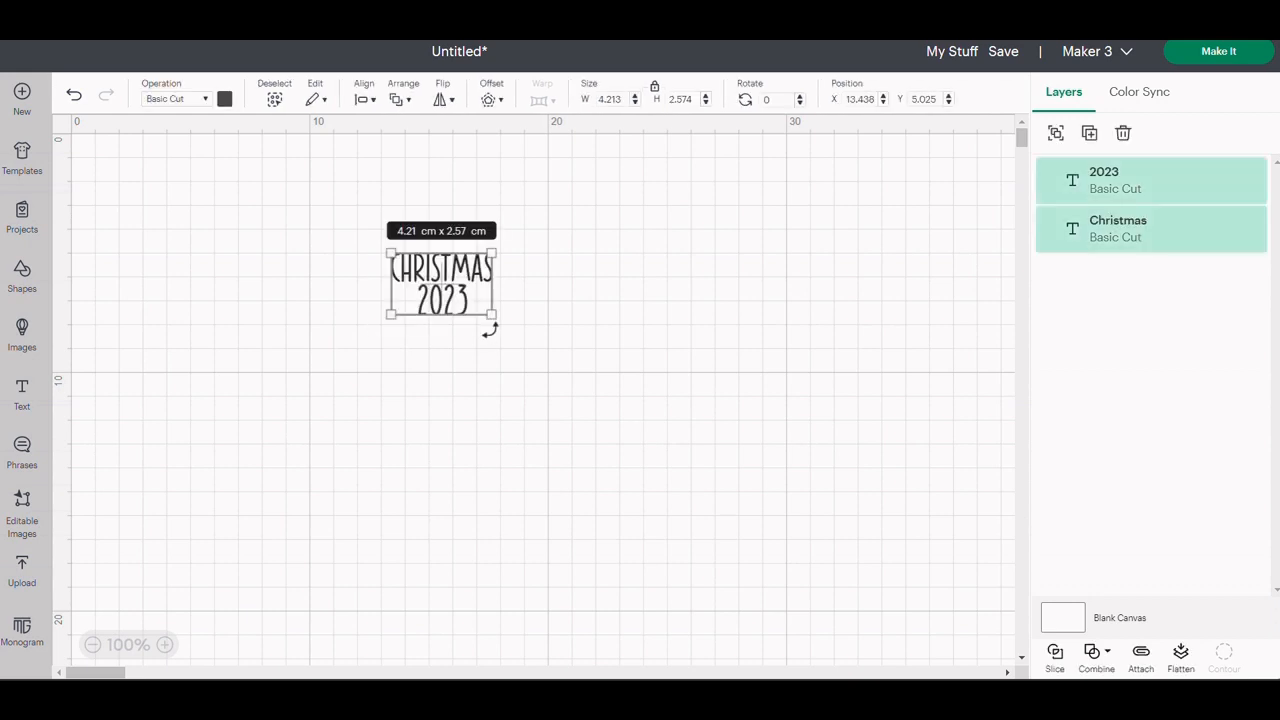
click(1141, 658)
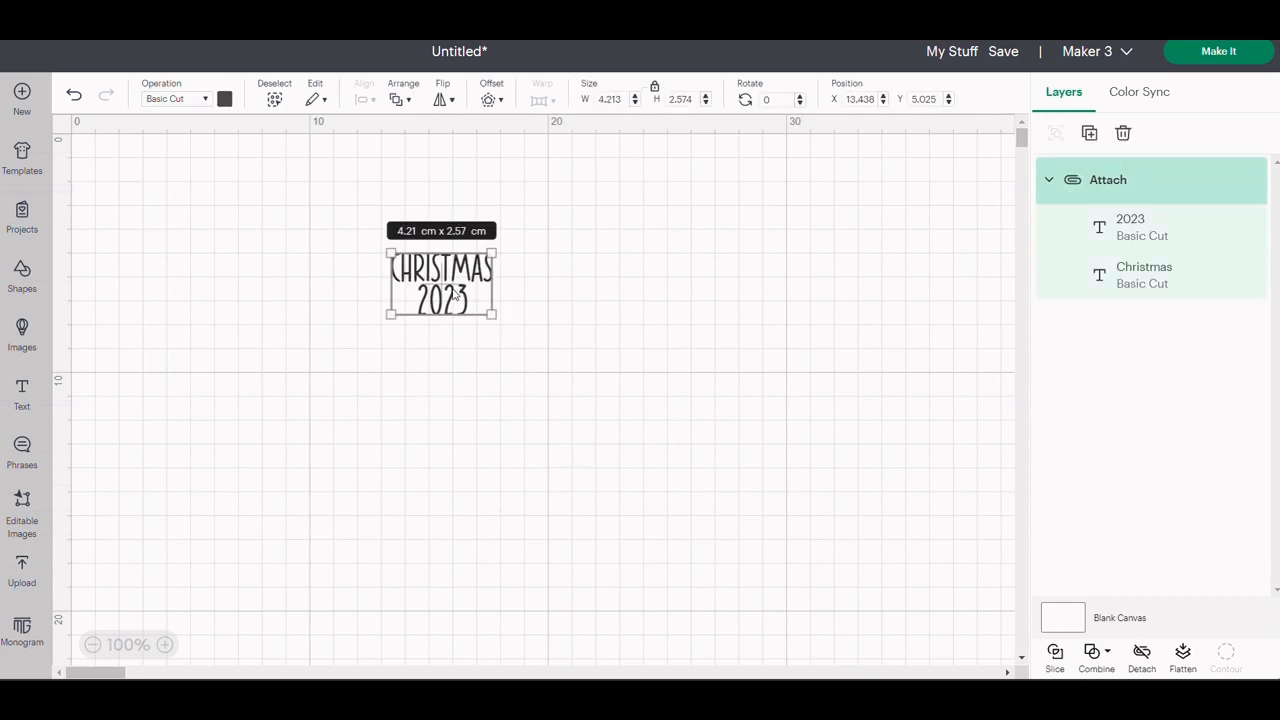
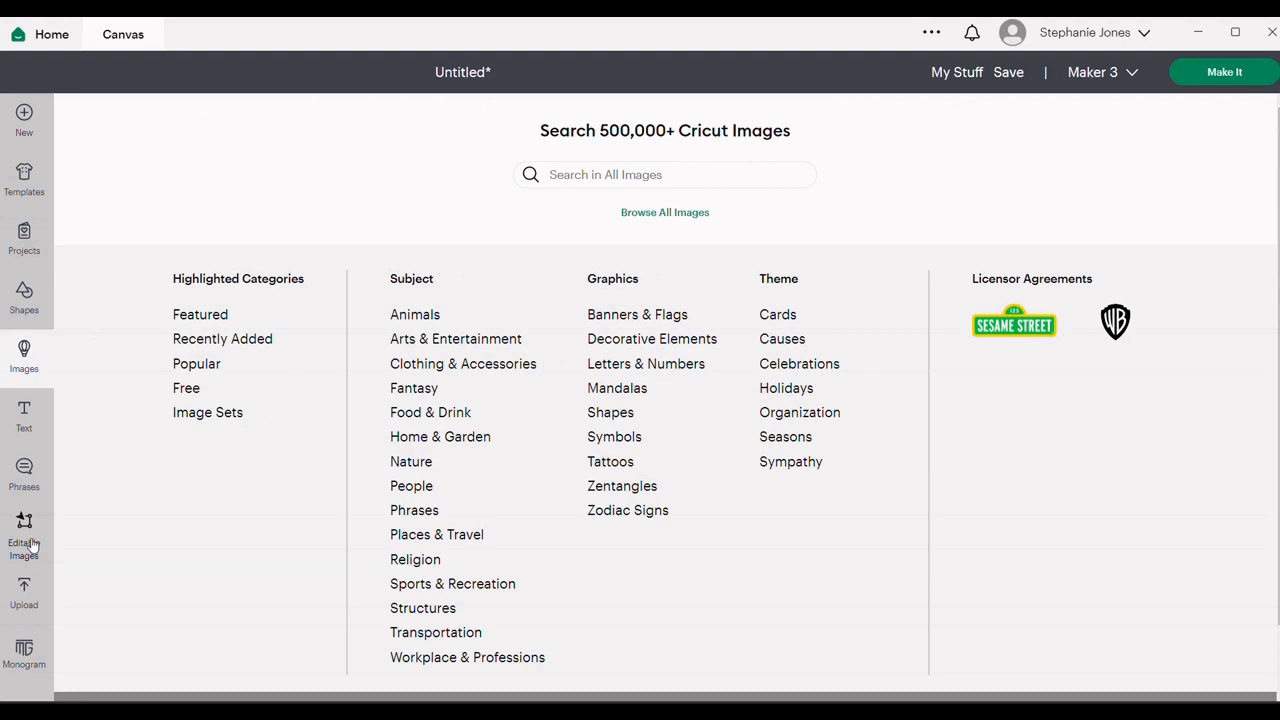
Add the previously uploaded Jordan jumping-figure image to the canvas and scale it to about 7.4 cm wide
click(31, 545)
click(36, 593)
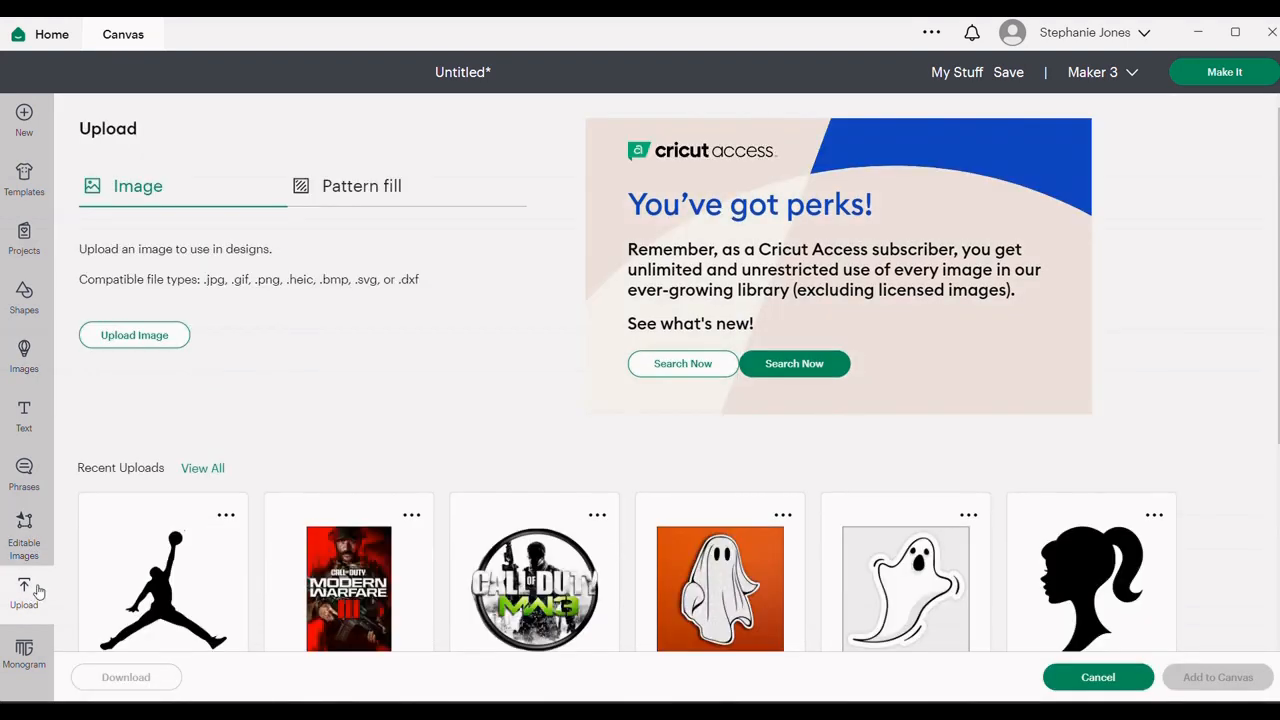
click(190, 583)
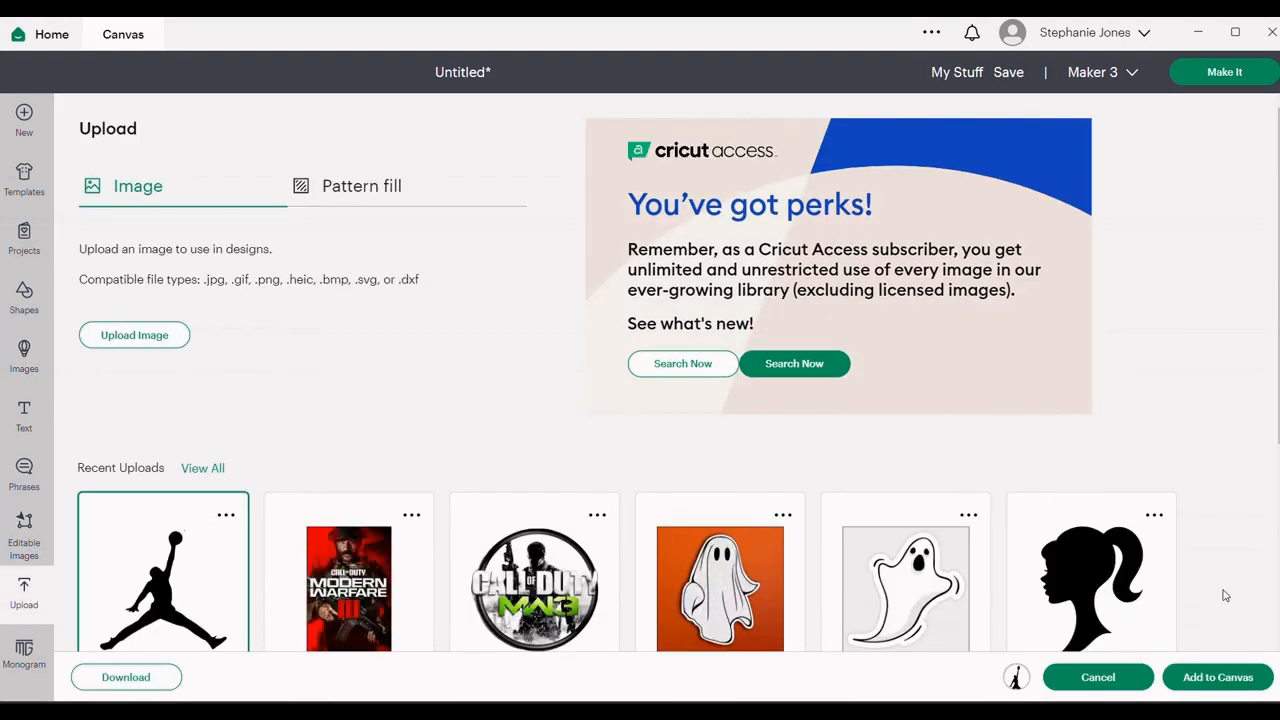
click(1230, 677)
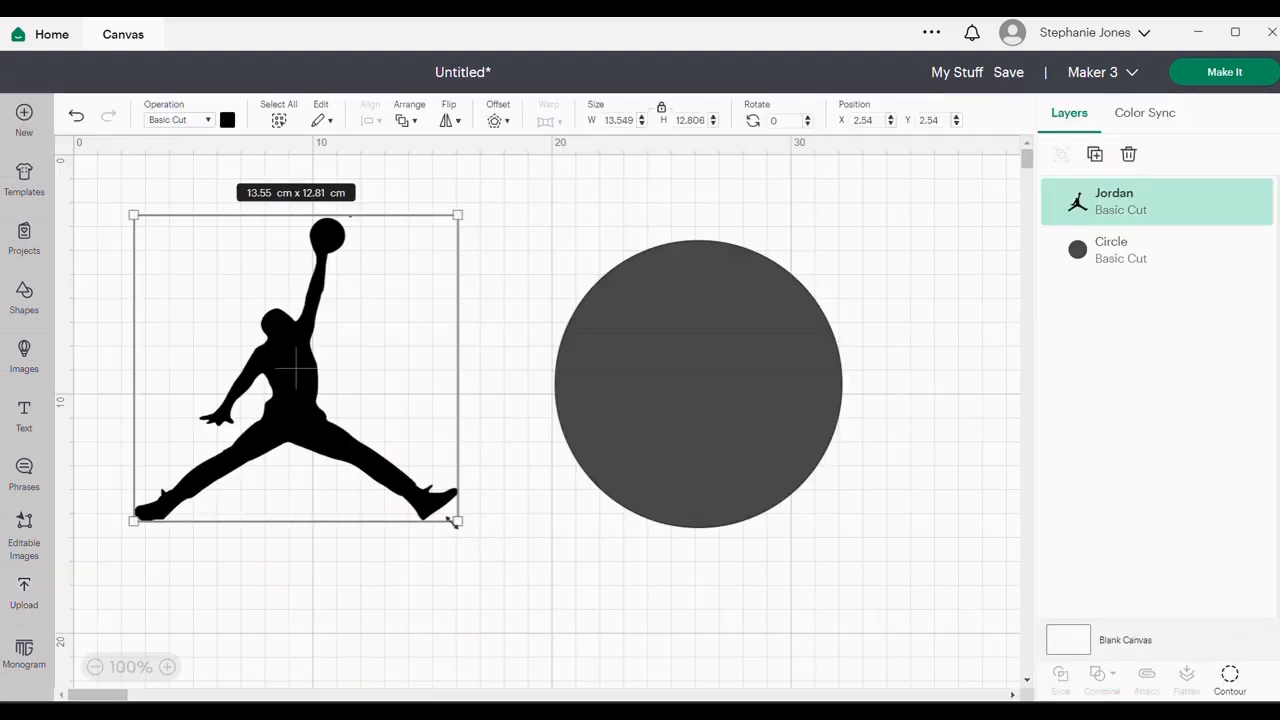
drag(455, 520, 291, 389)
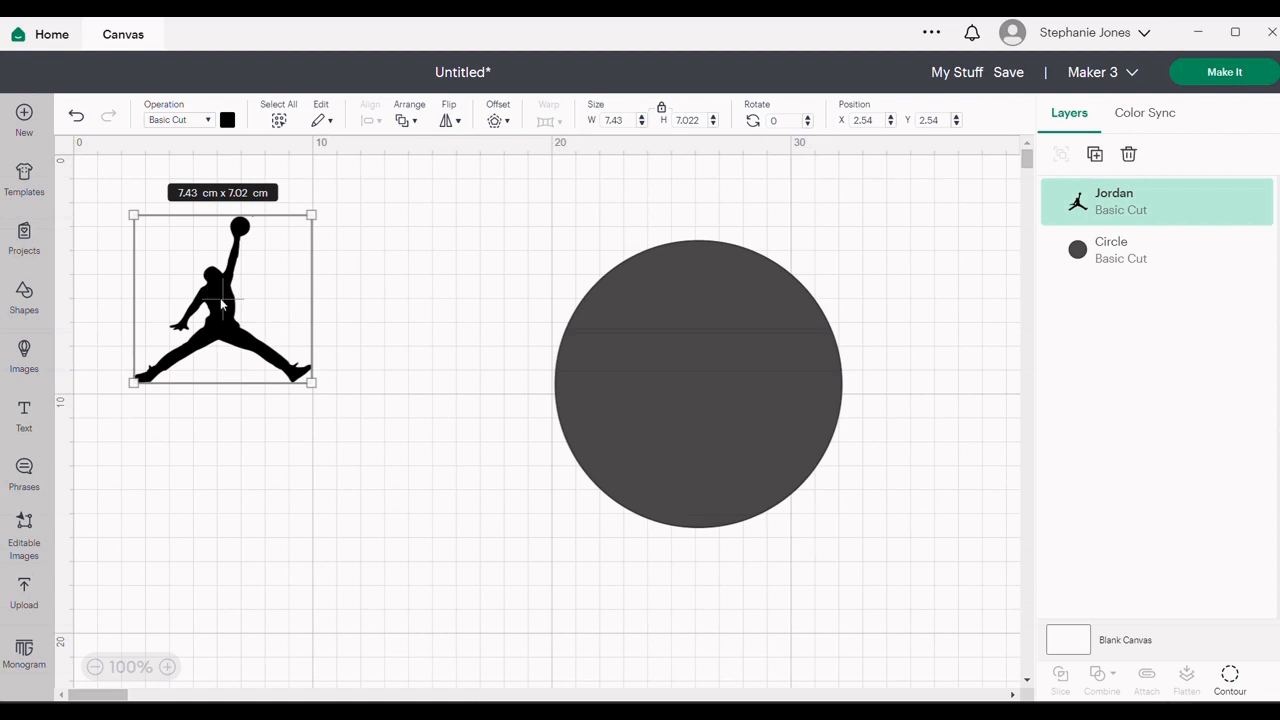
Change the Jordan figure's color to red
click(227, 124)
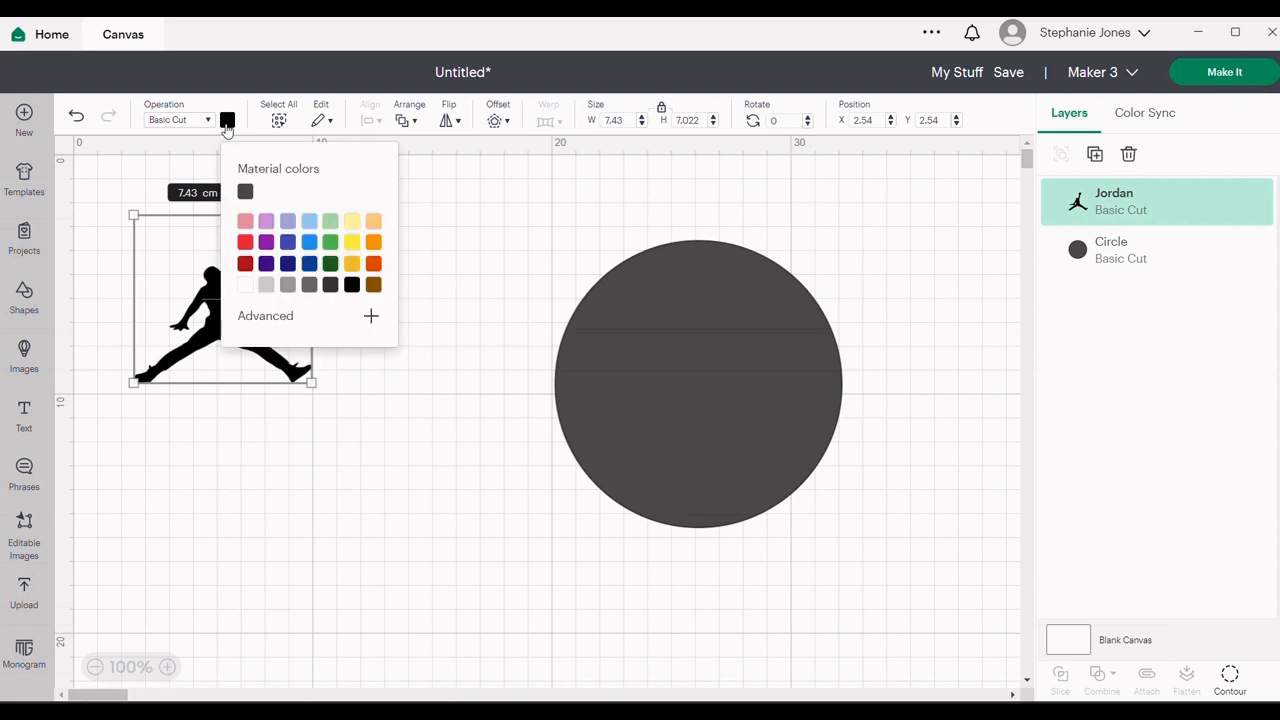
click(243, 244)
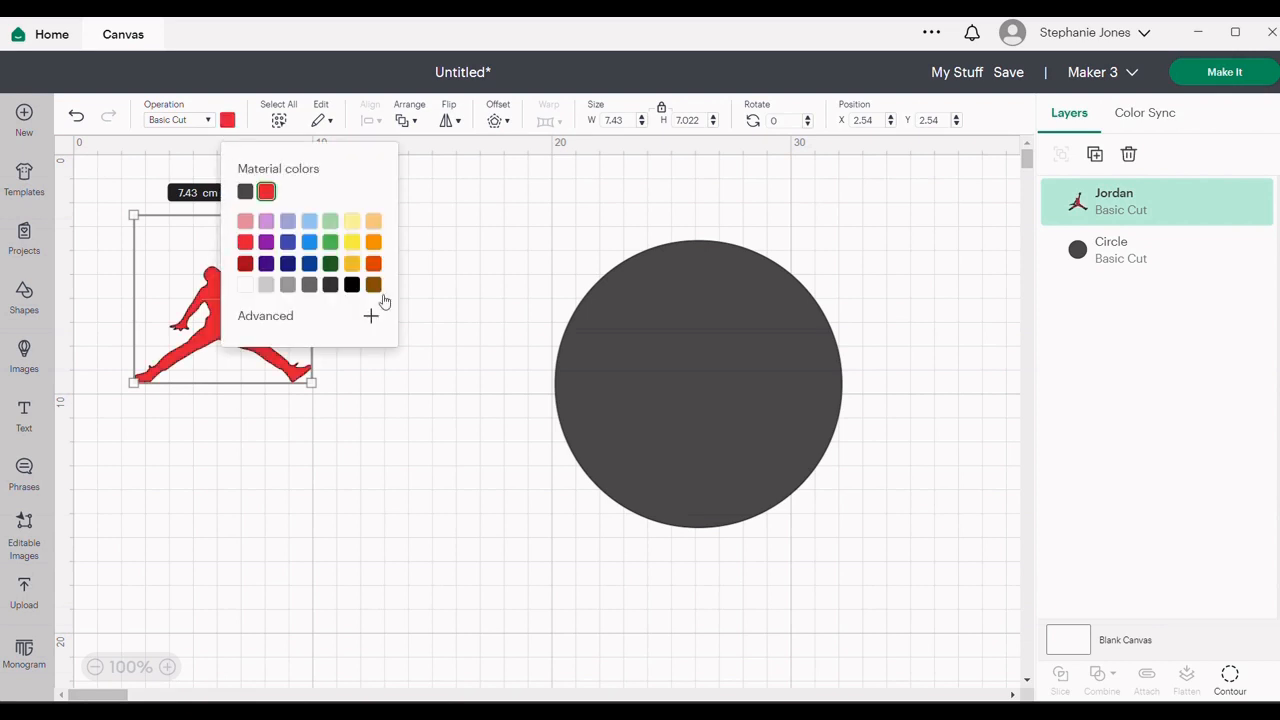
click(572, 201)
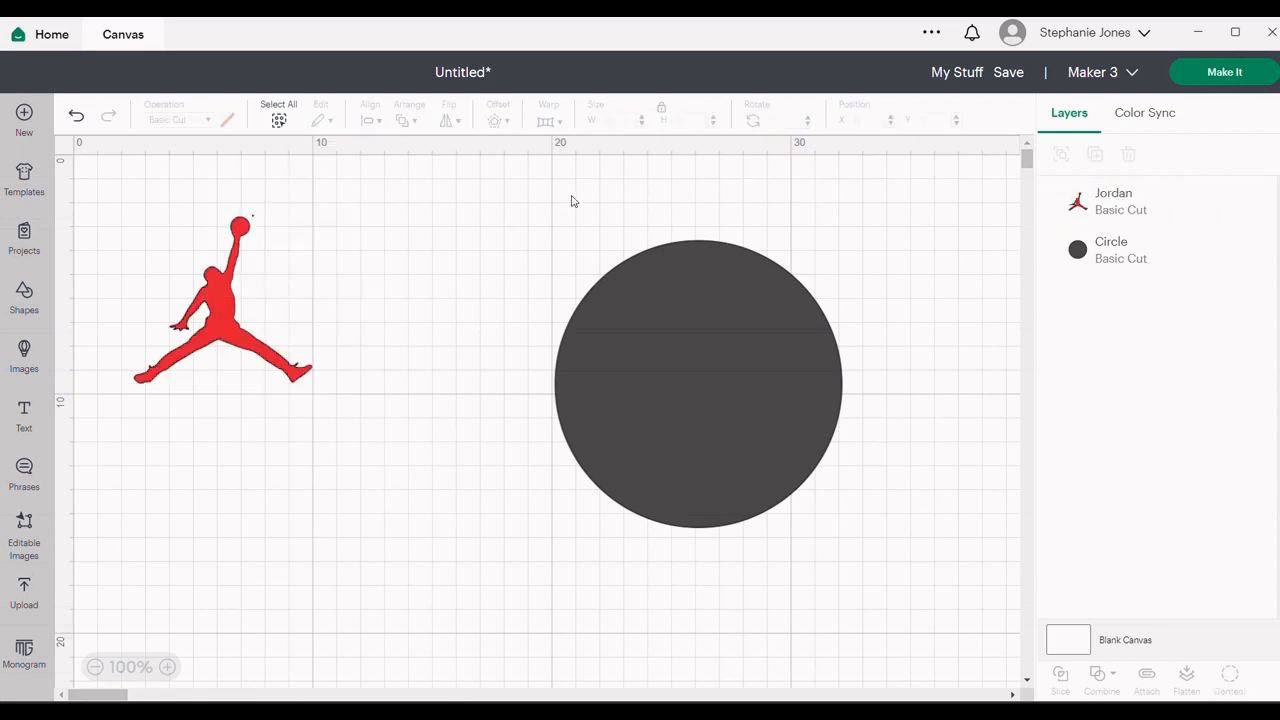
Create a 0.071 cm offset with rounded corners around the Jordan figure
click(228, 318)
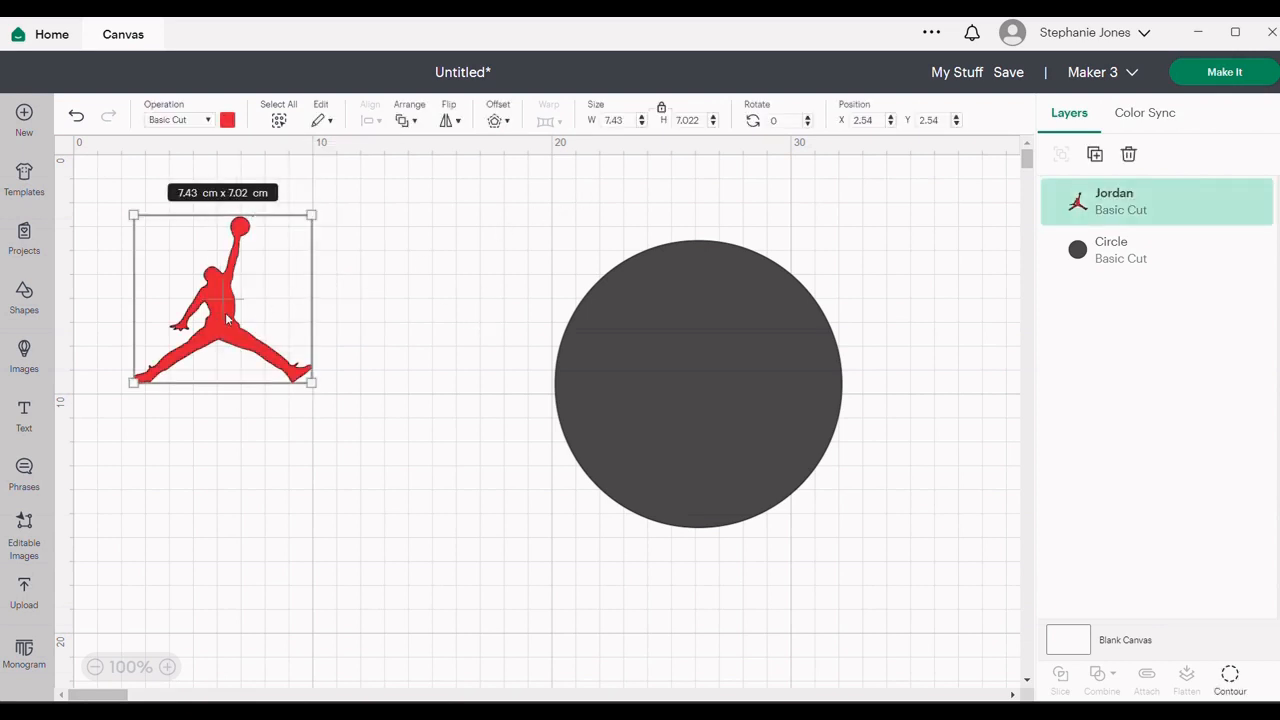
click(497, 119)
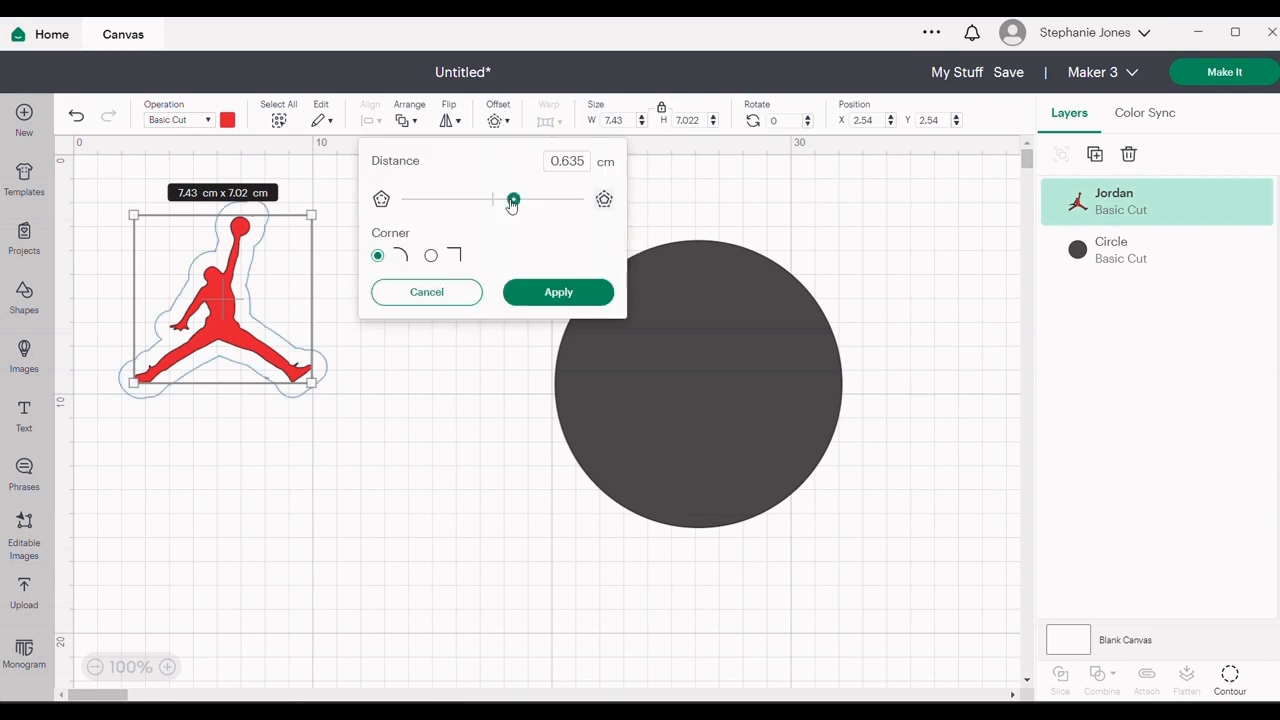
drag(512, 202, 500, 205)
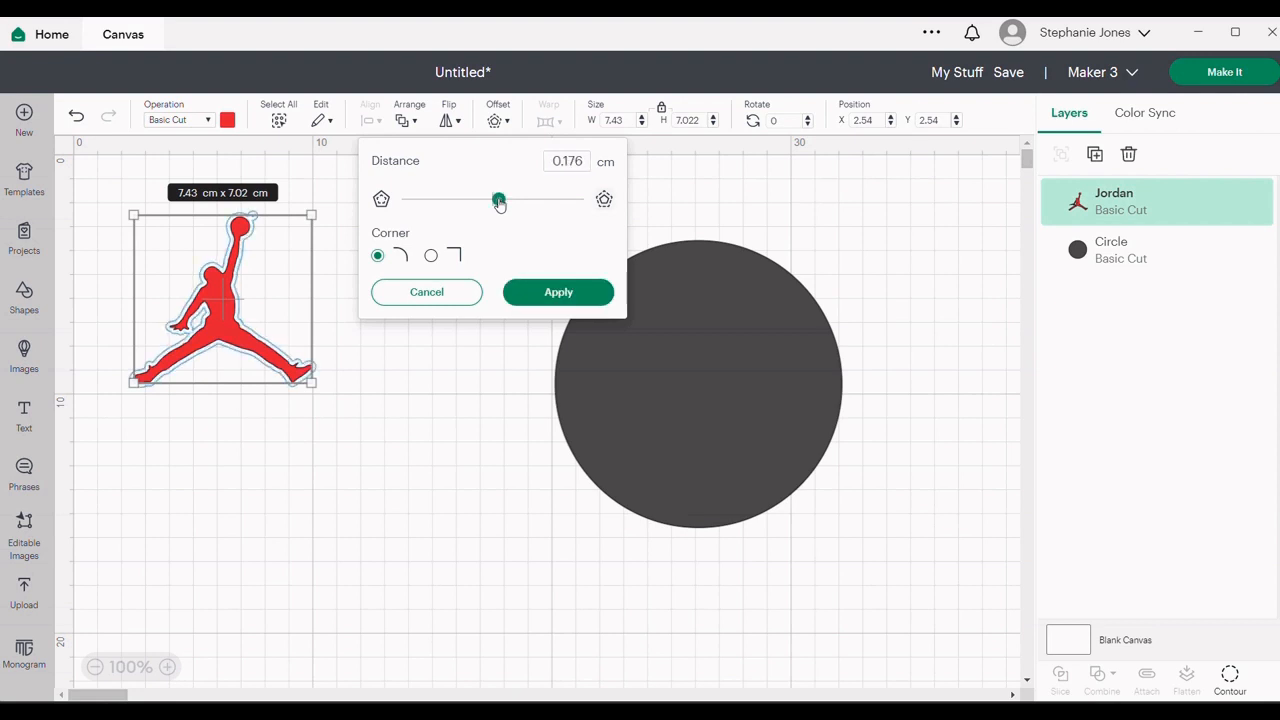
drag(500, 203, 497, 202)
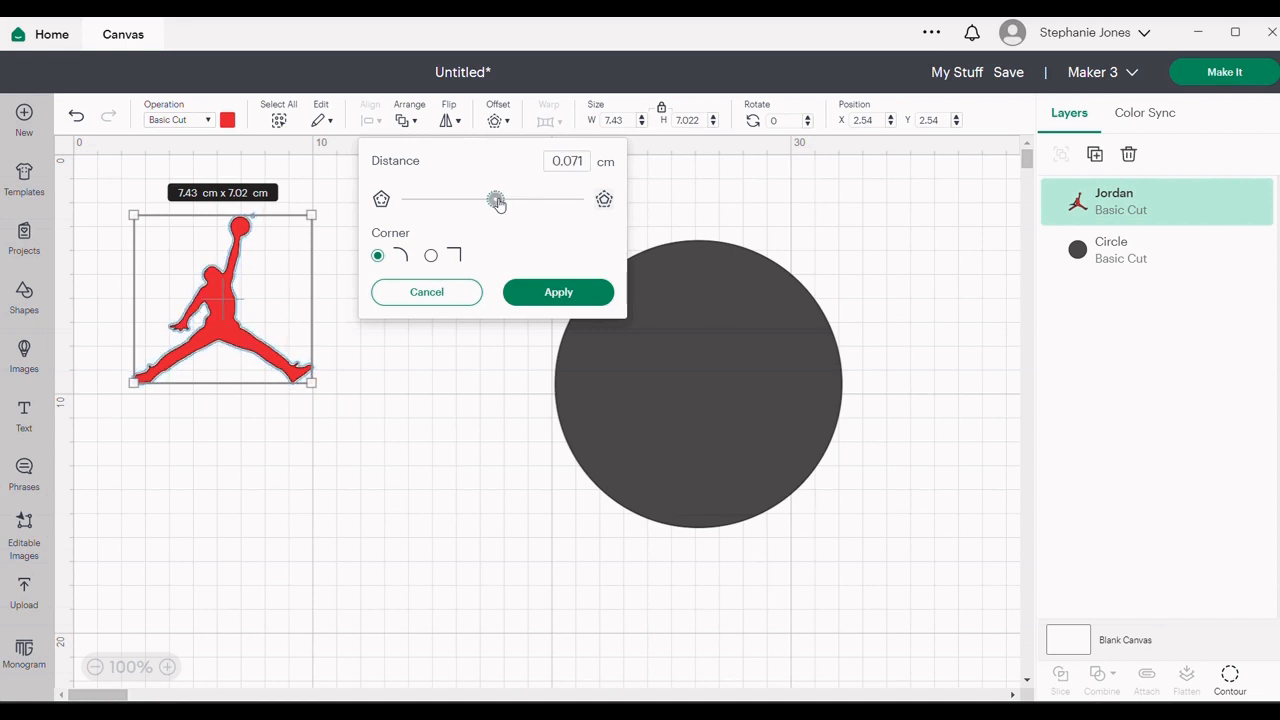
click(562, 298)
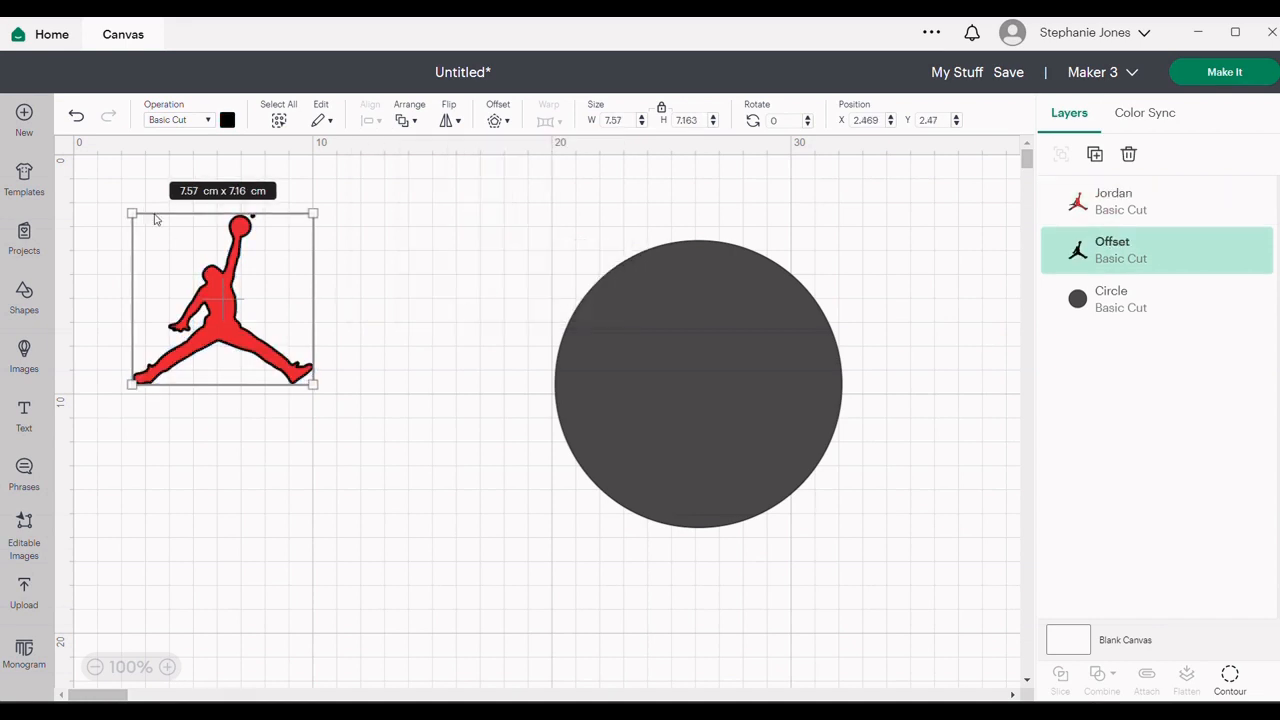
Change the Jordan figure's offset color to white
click(228, 120)
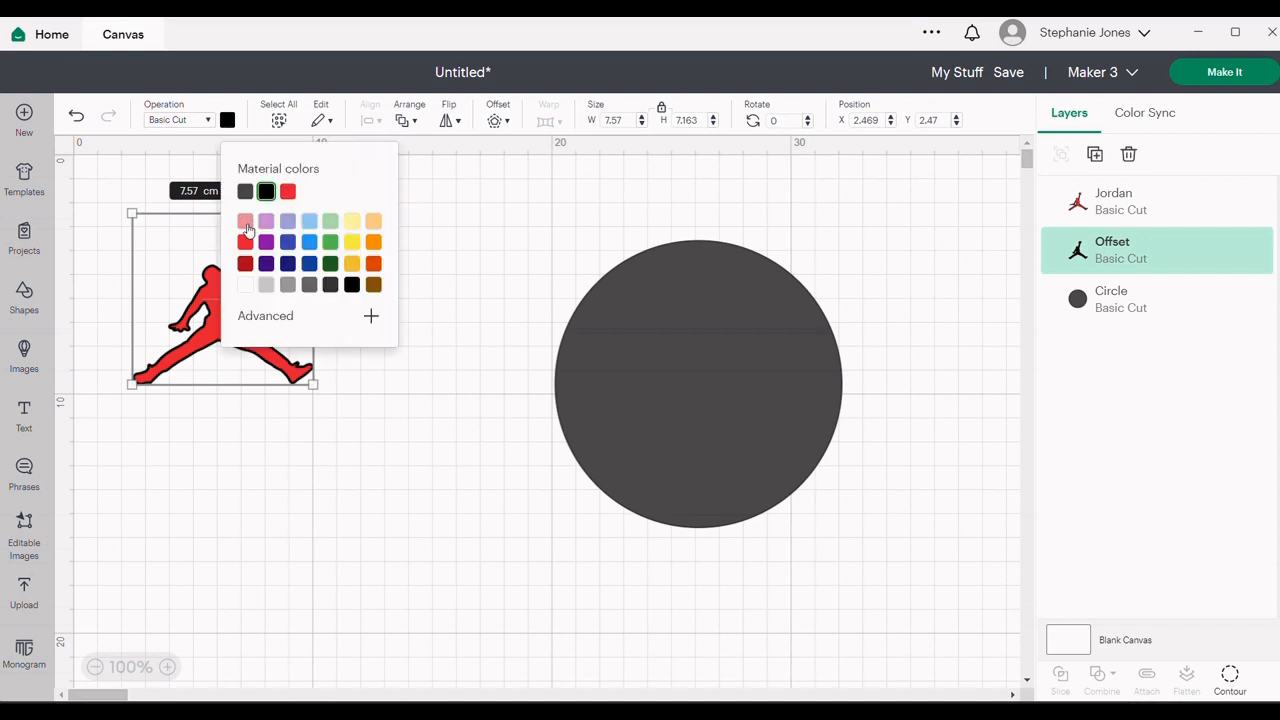
click(246, 286)
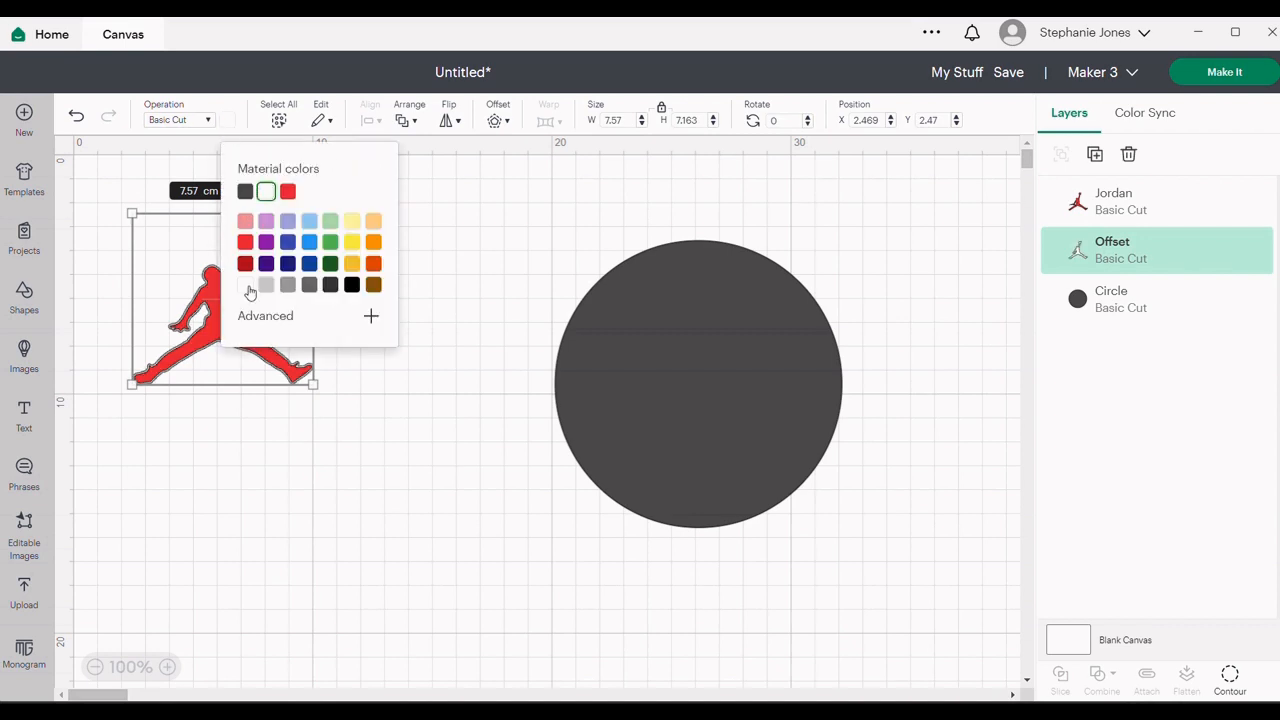
click(435, 320)
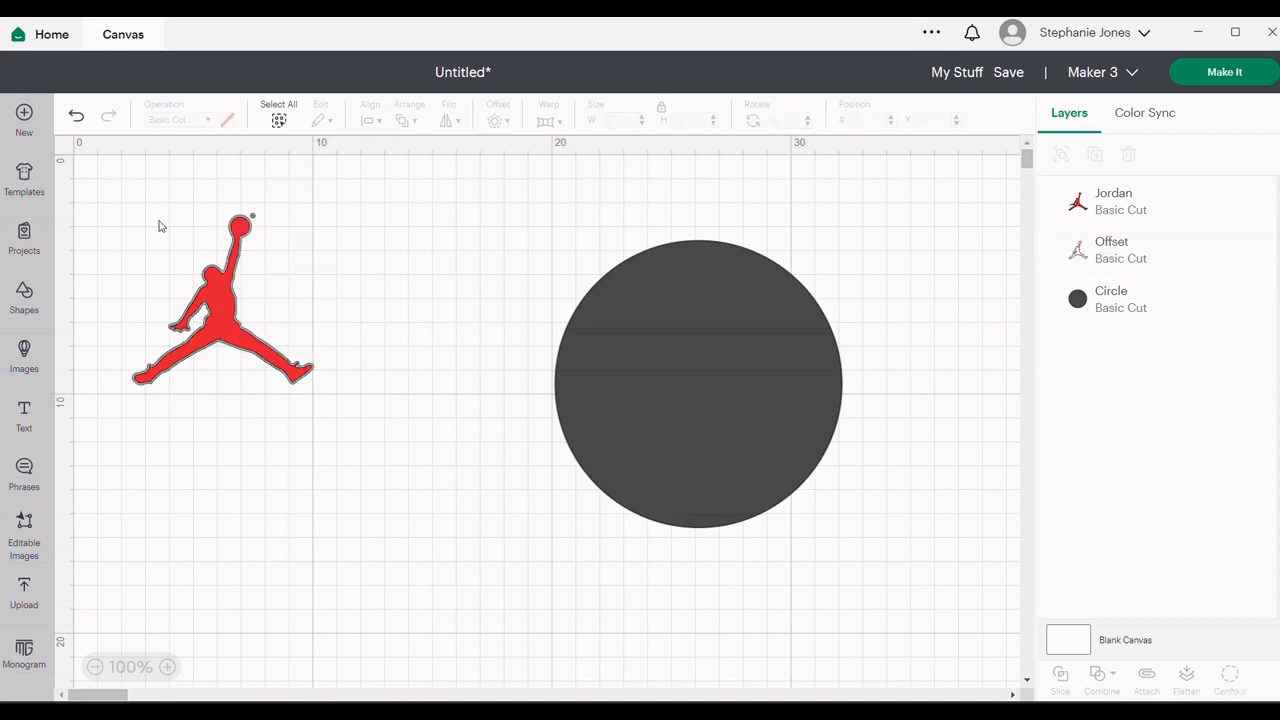
Center the Jordan figure and its white offset on each other
mouse_move(158, 226)
mouse_down()
mouse_move(224, 272)
mouse_move(186, 256)
mouse_move(162, 222)
mouse_move(340, 450)
mouse_move(229, 364)
mouse_move(152, 210)
mouse_move(158, 226)
mouse_up()
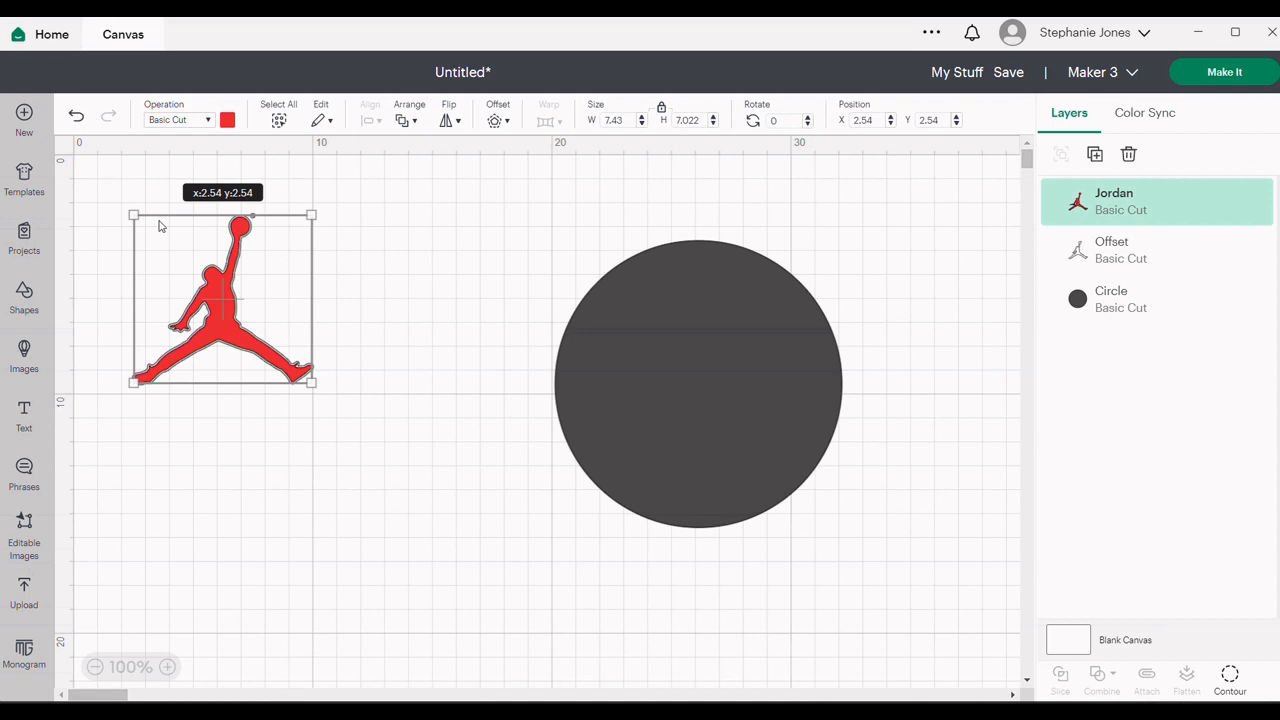
click(347, 254)
drag(346, 246, 110, 181)
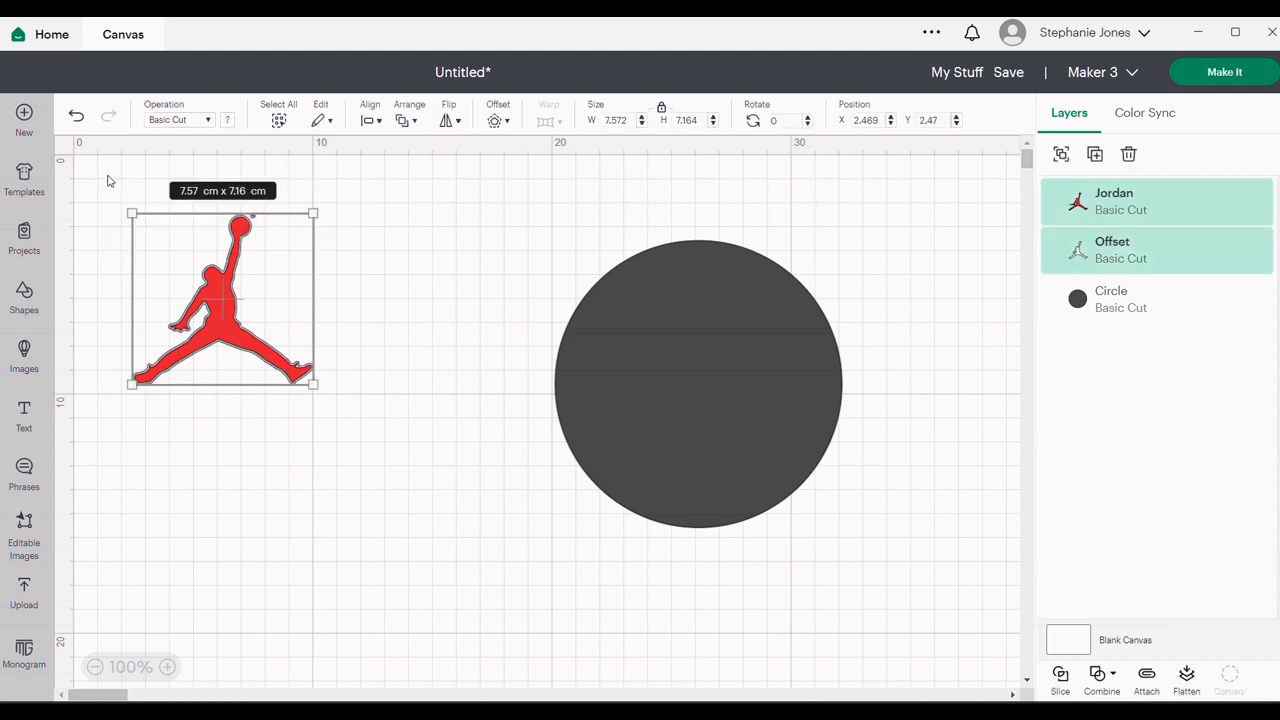
click(372, 120)
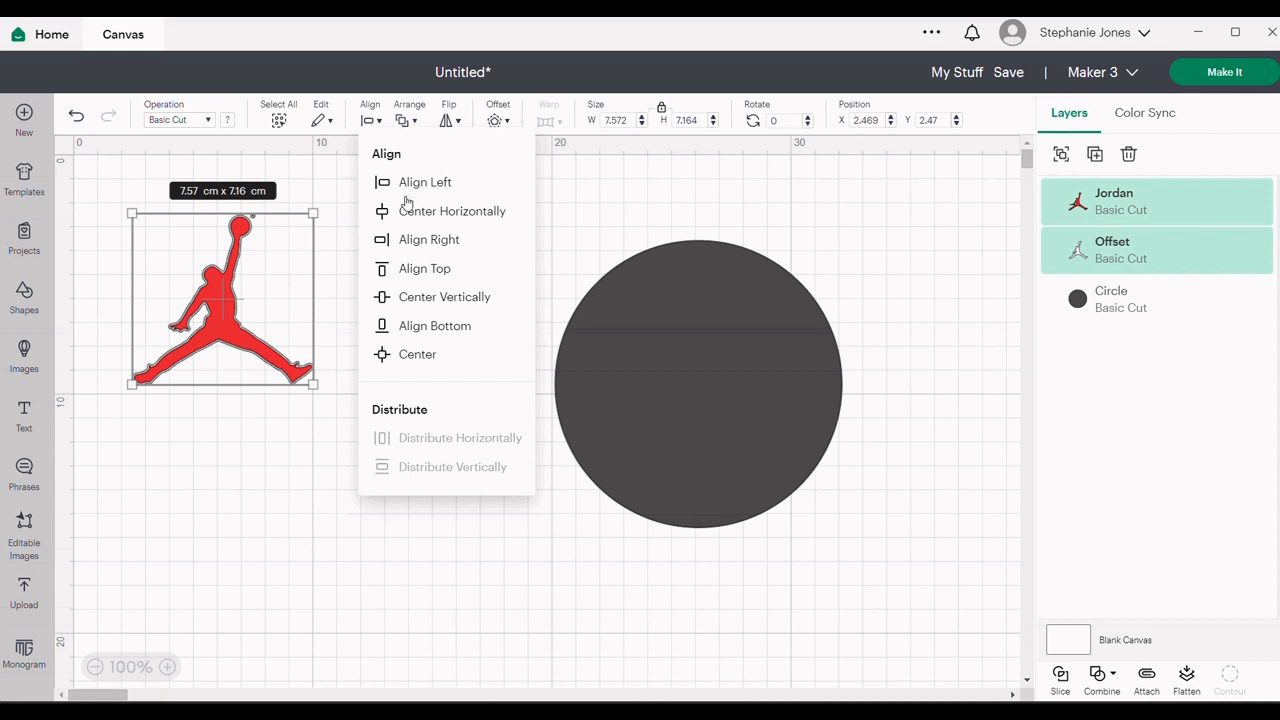
click(420, 358)
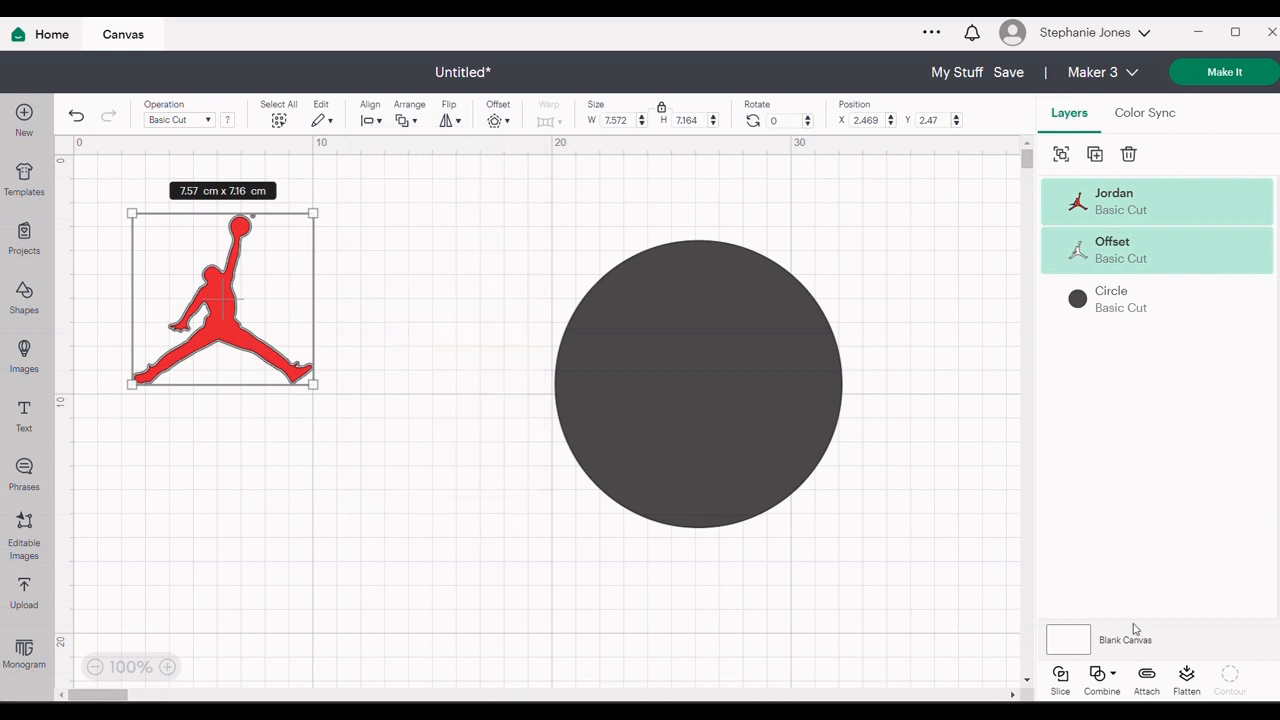
Flatten the Jordan figure with its offset and place it on the dark circle
click(1184, 680)
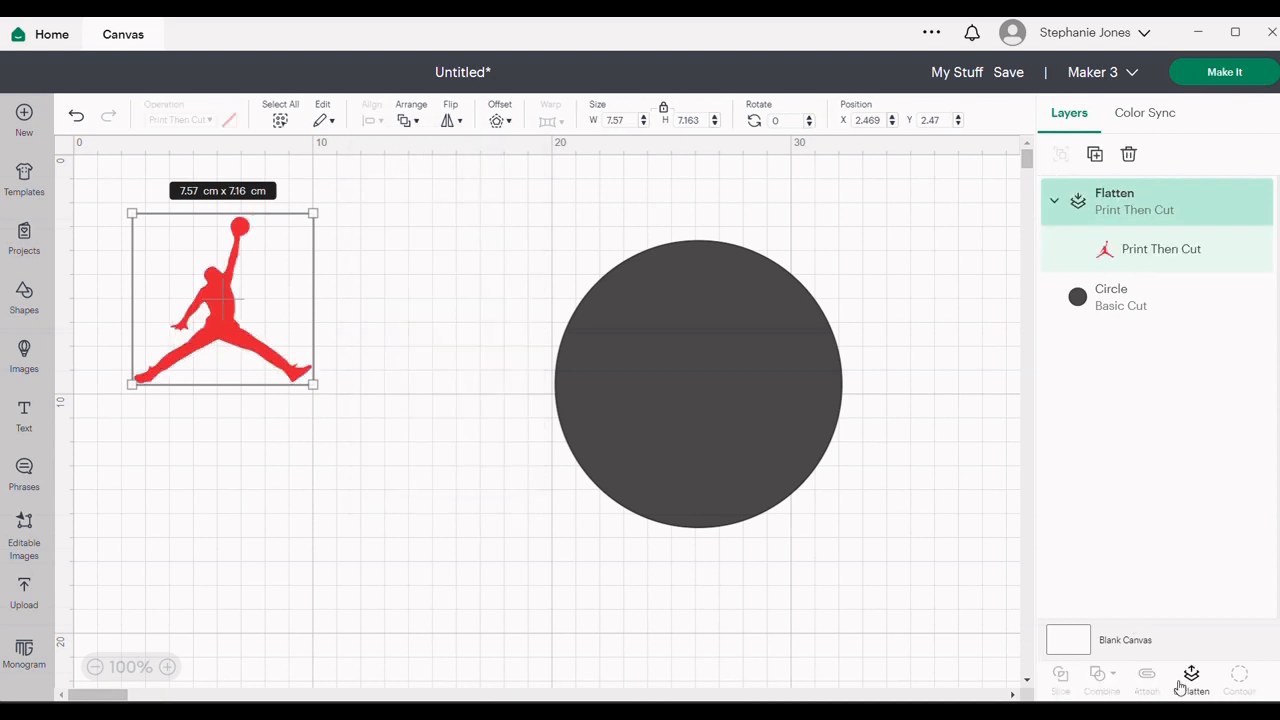
drag(224, 304, 705, 372)
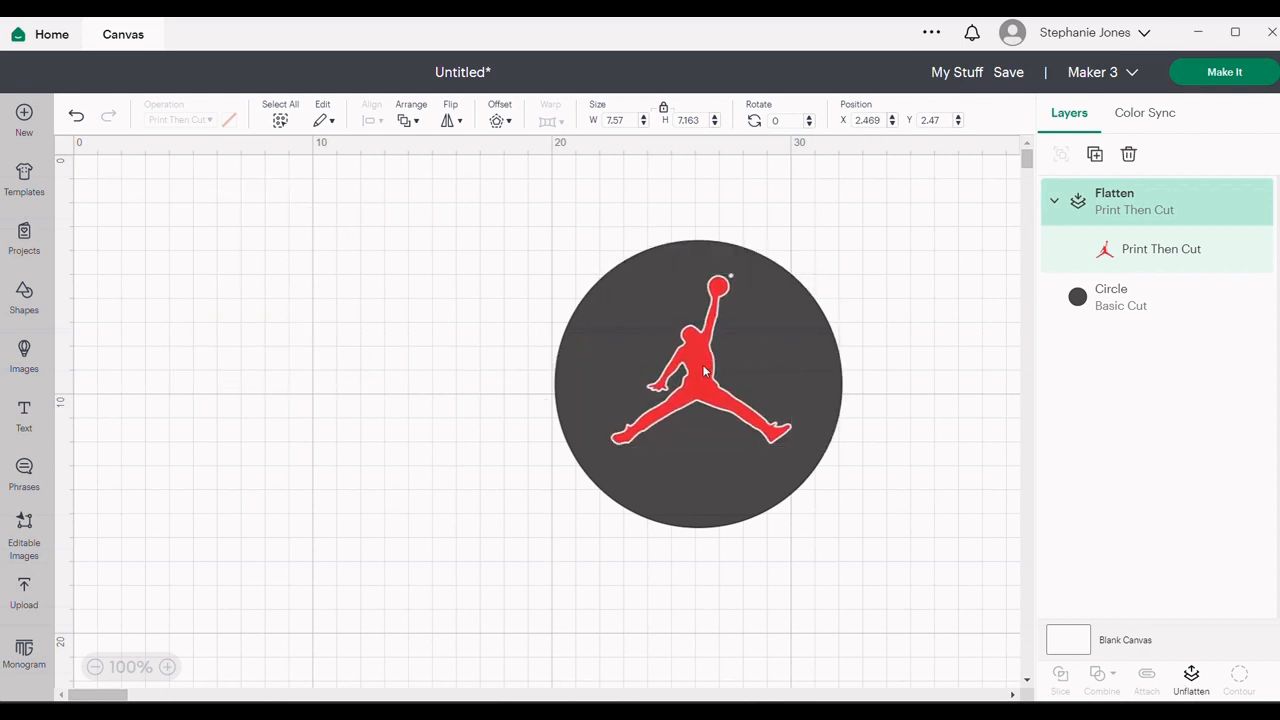
Add a text object to the canvas containing the recipient's first name with a capital initial
click(28, 425)
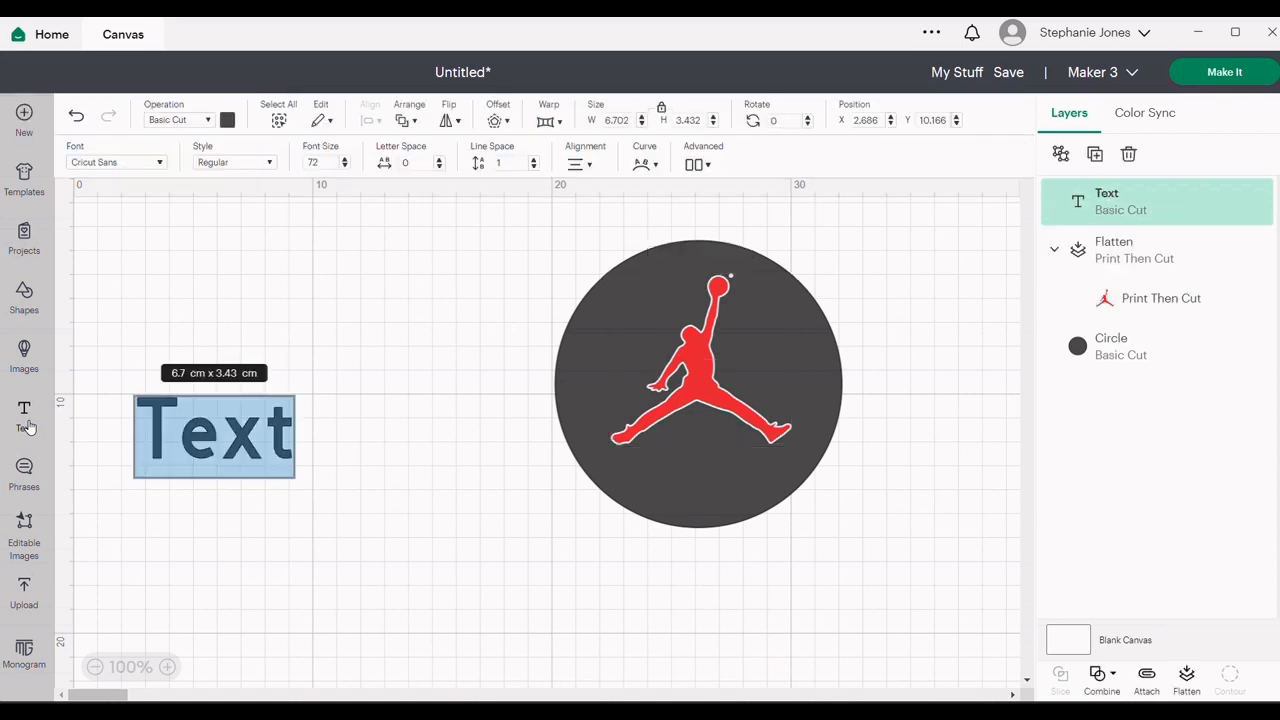
click(286, 438)
key(BackSpace)
key(BackSpace)
key(BackSpace)
key(BackSpace)
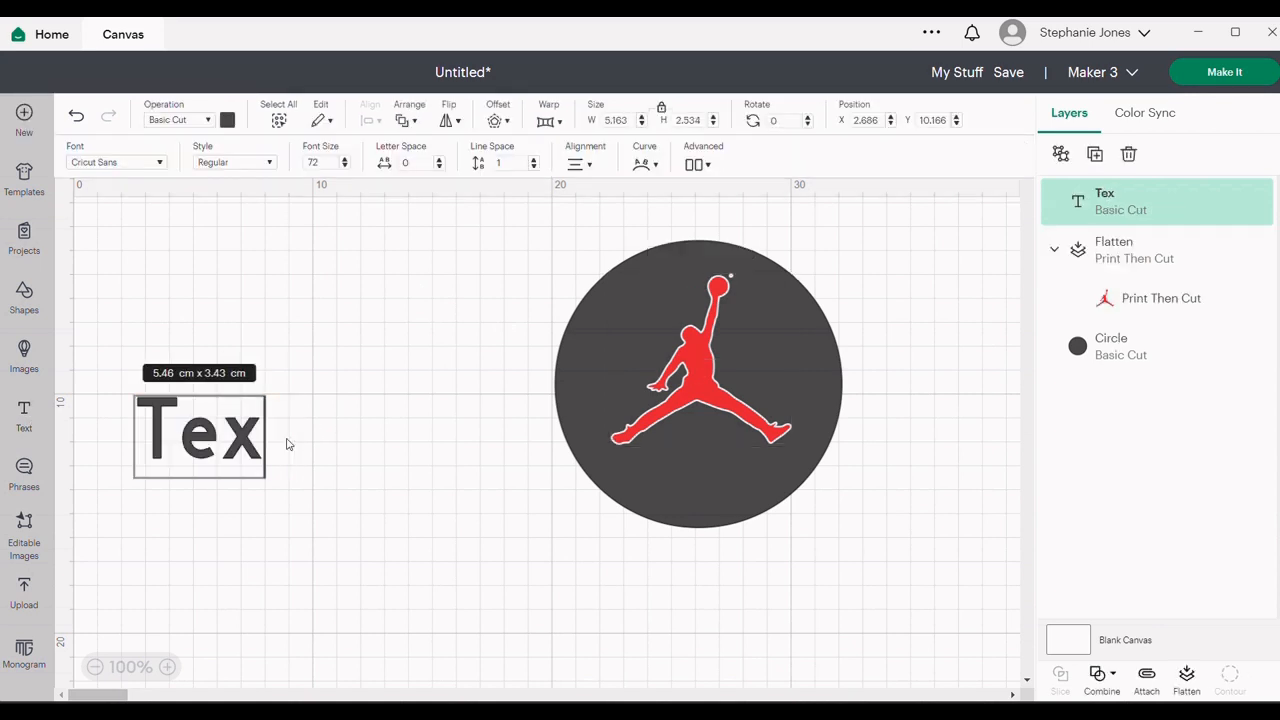
text(c)
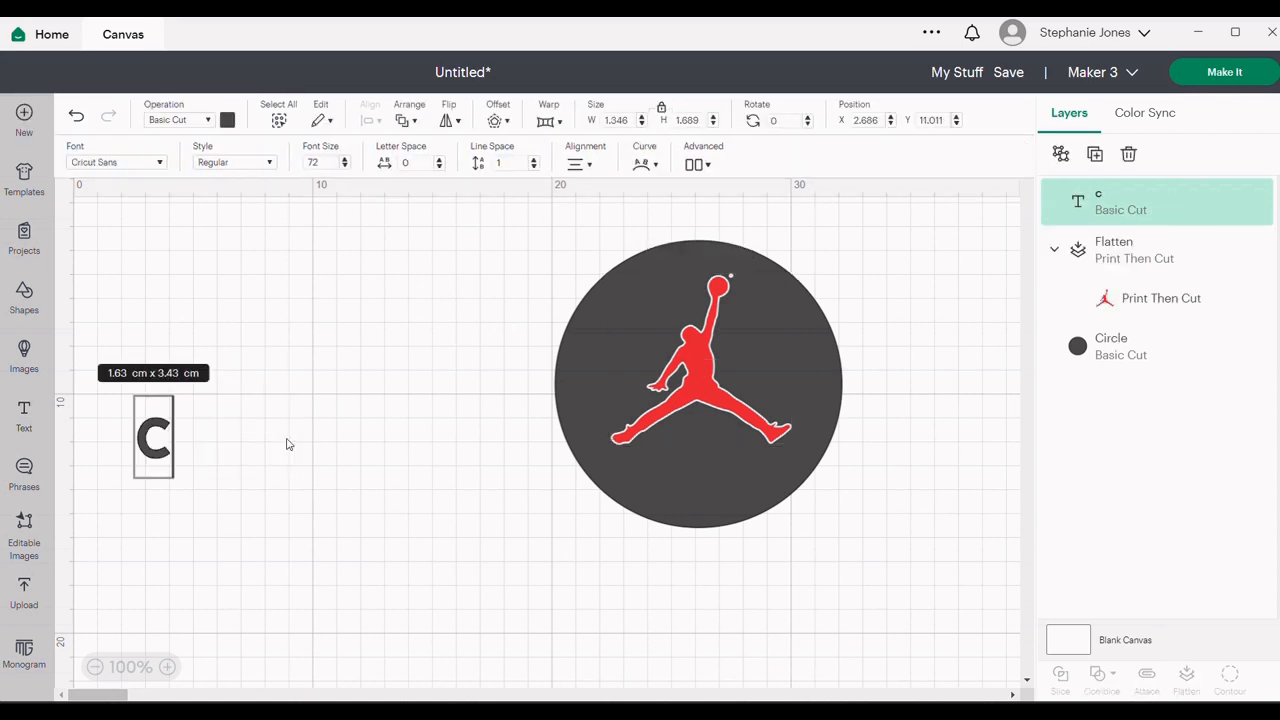
key(BackSpace)
text(Co)
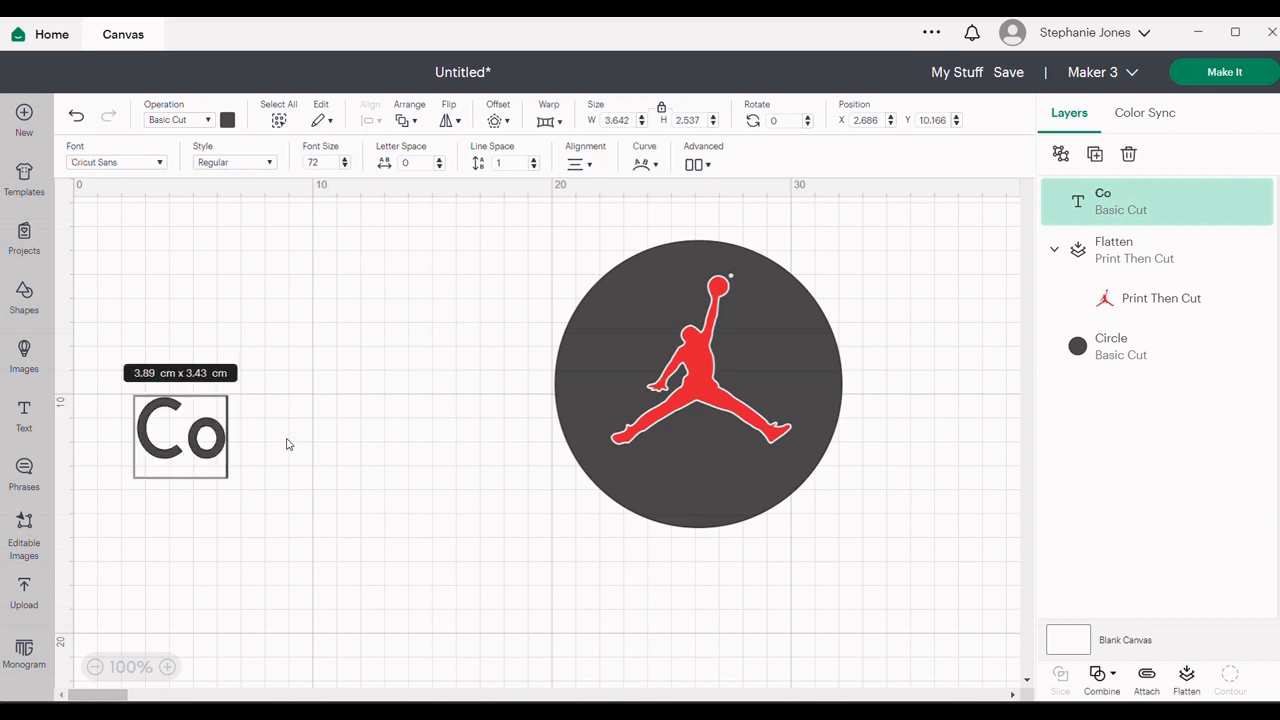
text(nnor)
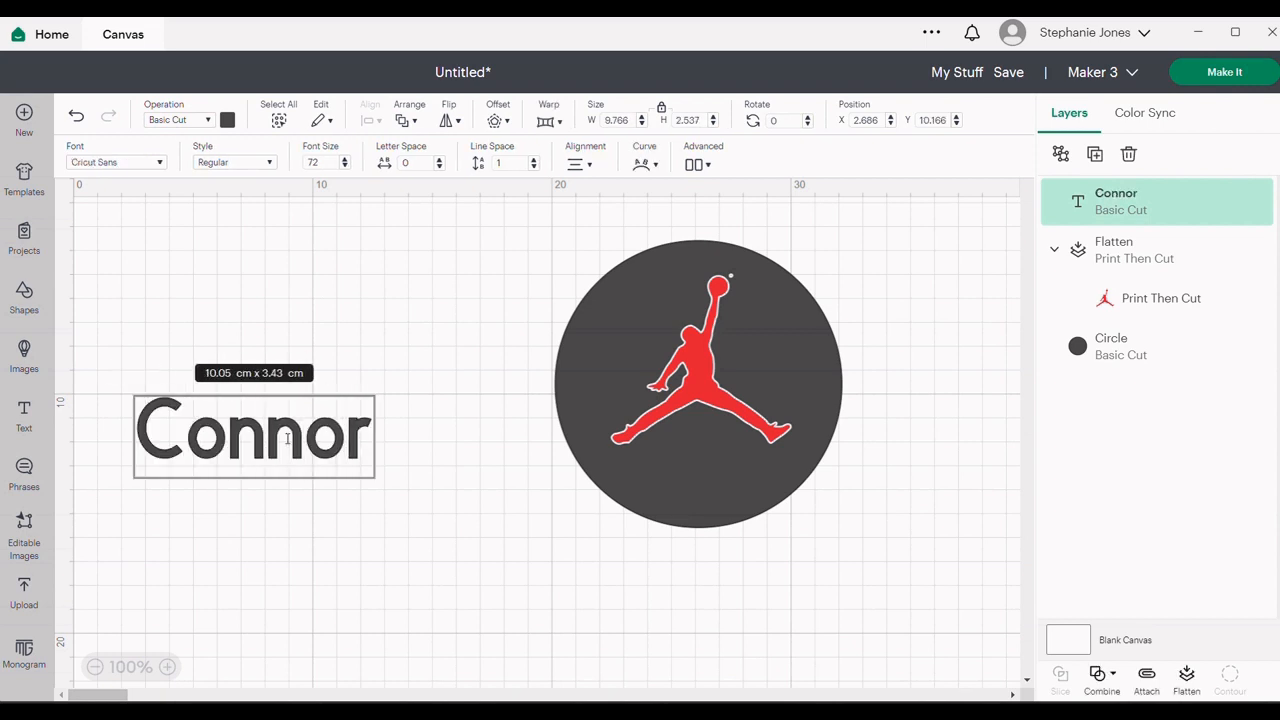
click(485, 513)
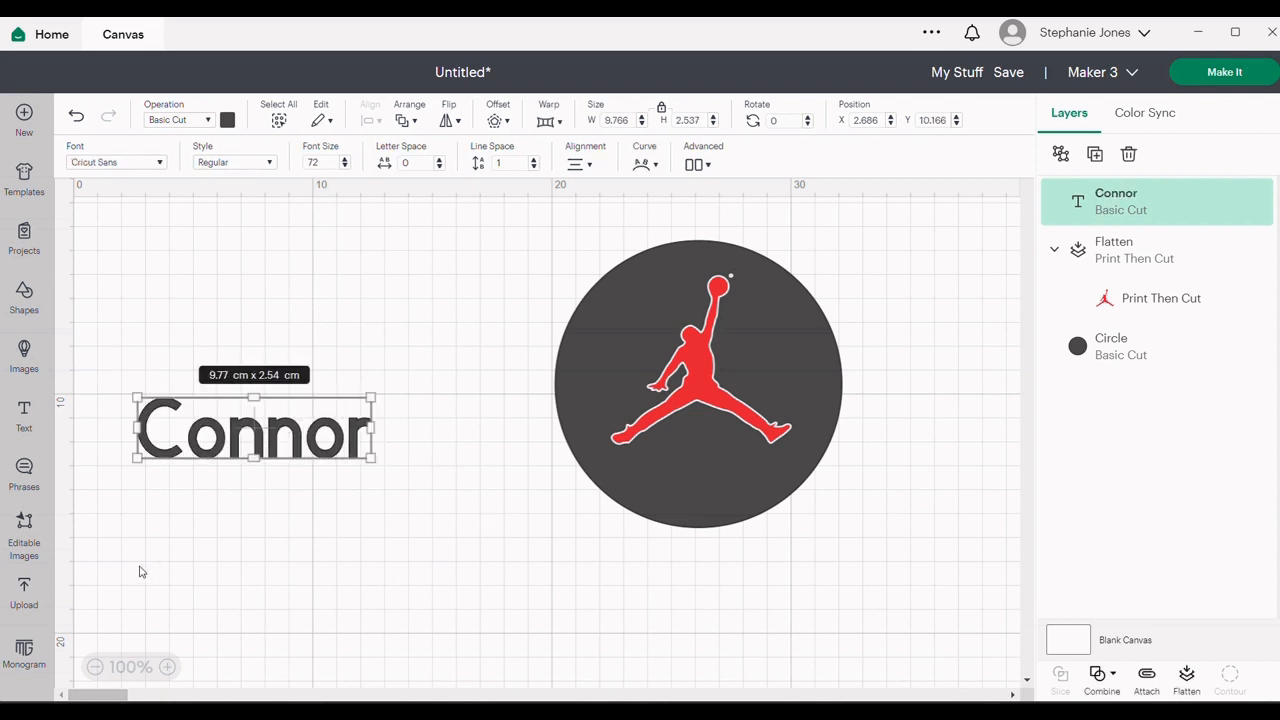
Set the name text's font to Varsity Letter - Narrow and place it beside the dark circle
click(137, 163)
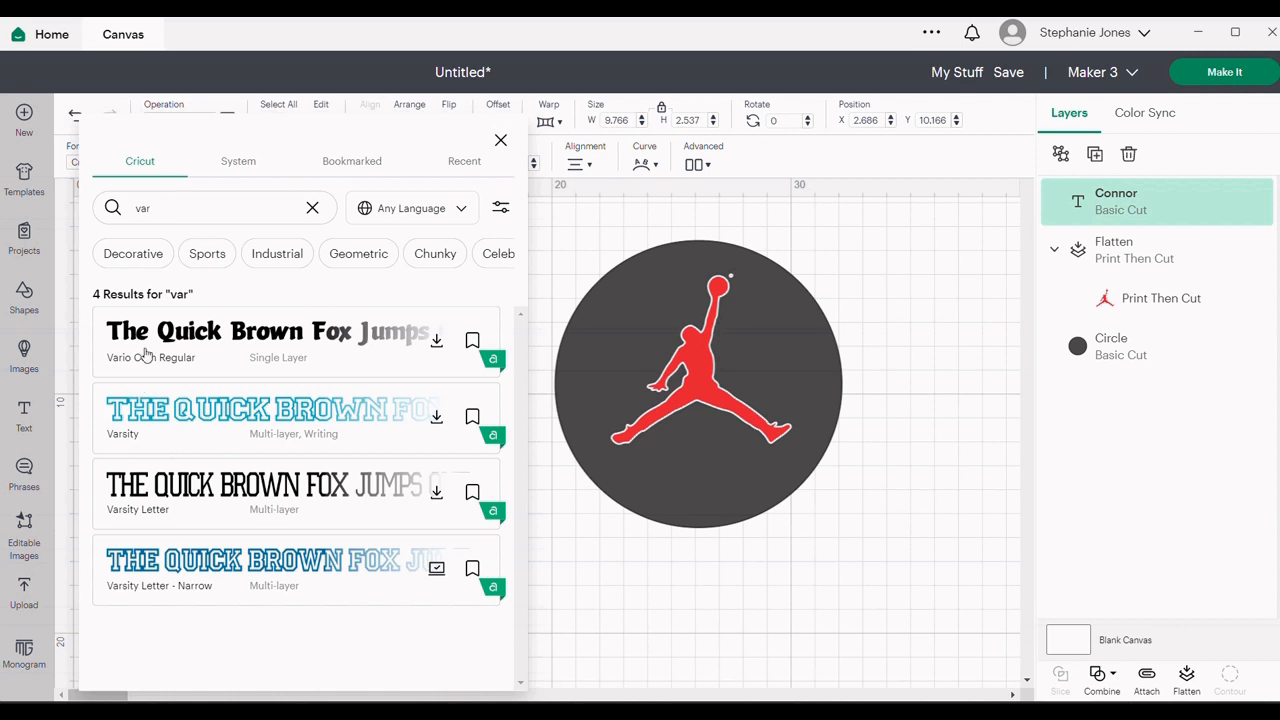
click(252, 575)
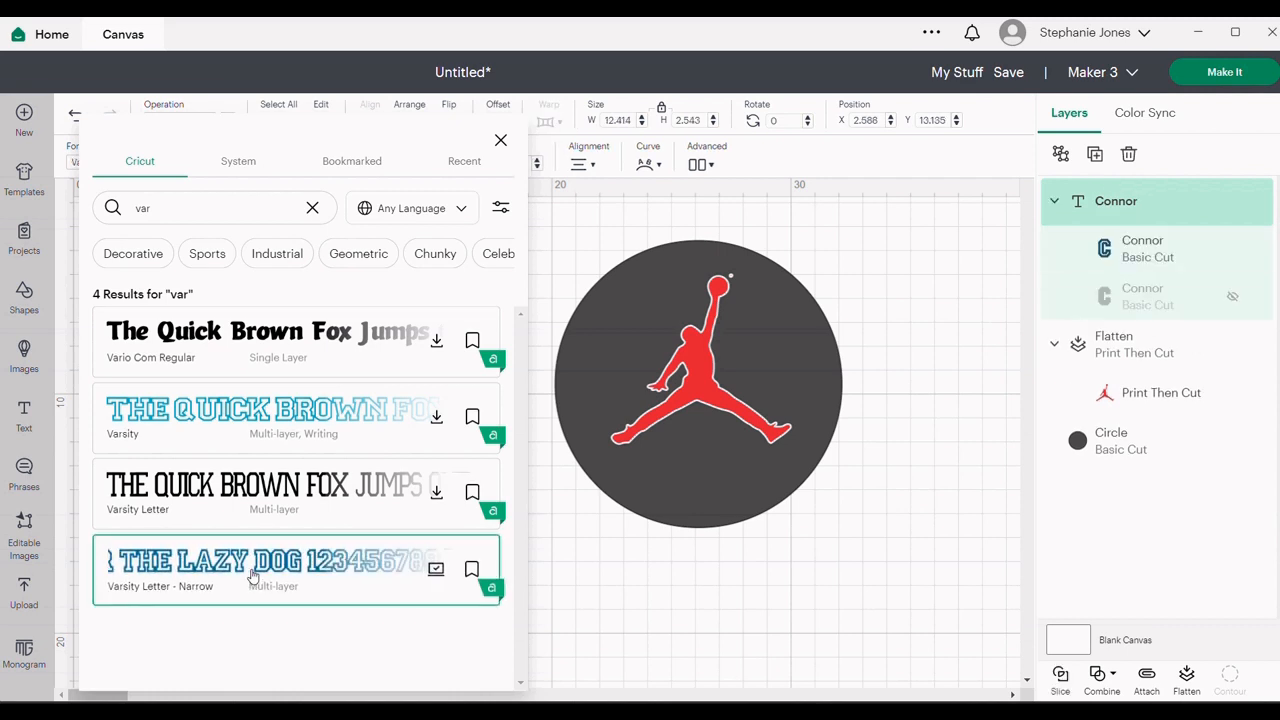
click(557, 591)
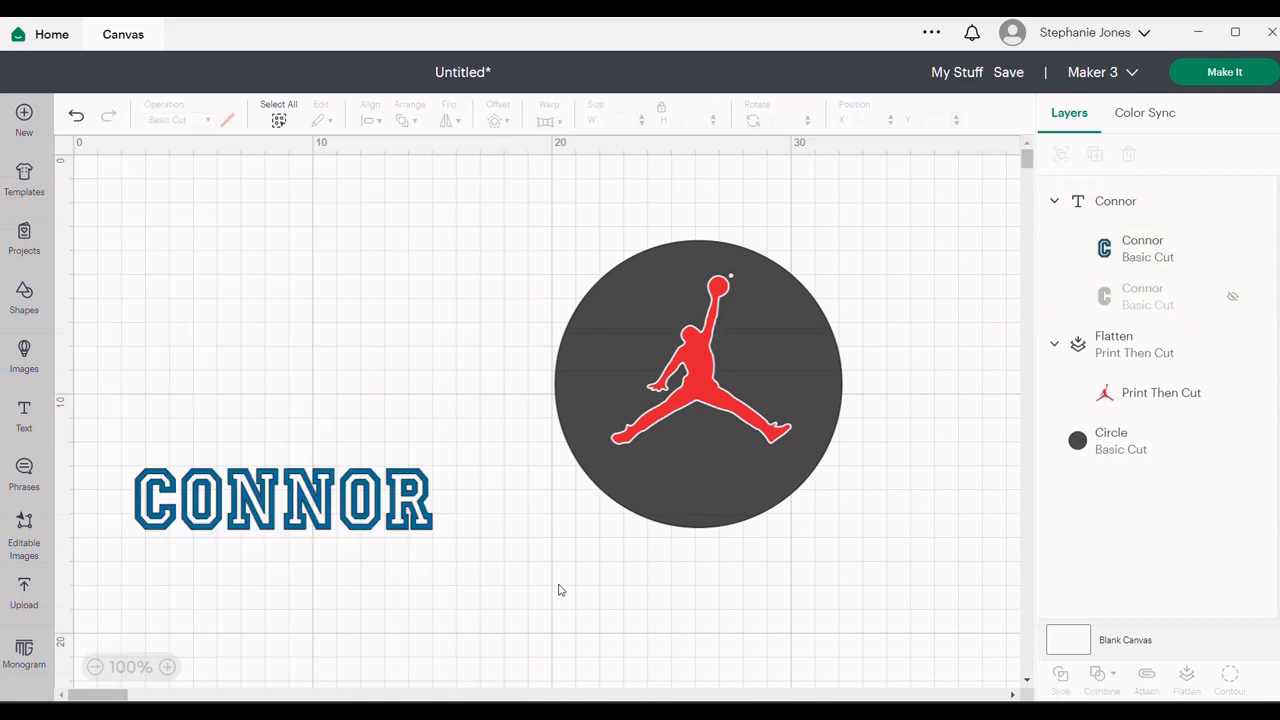
drag(282, 505, 326, 368)
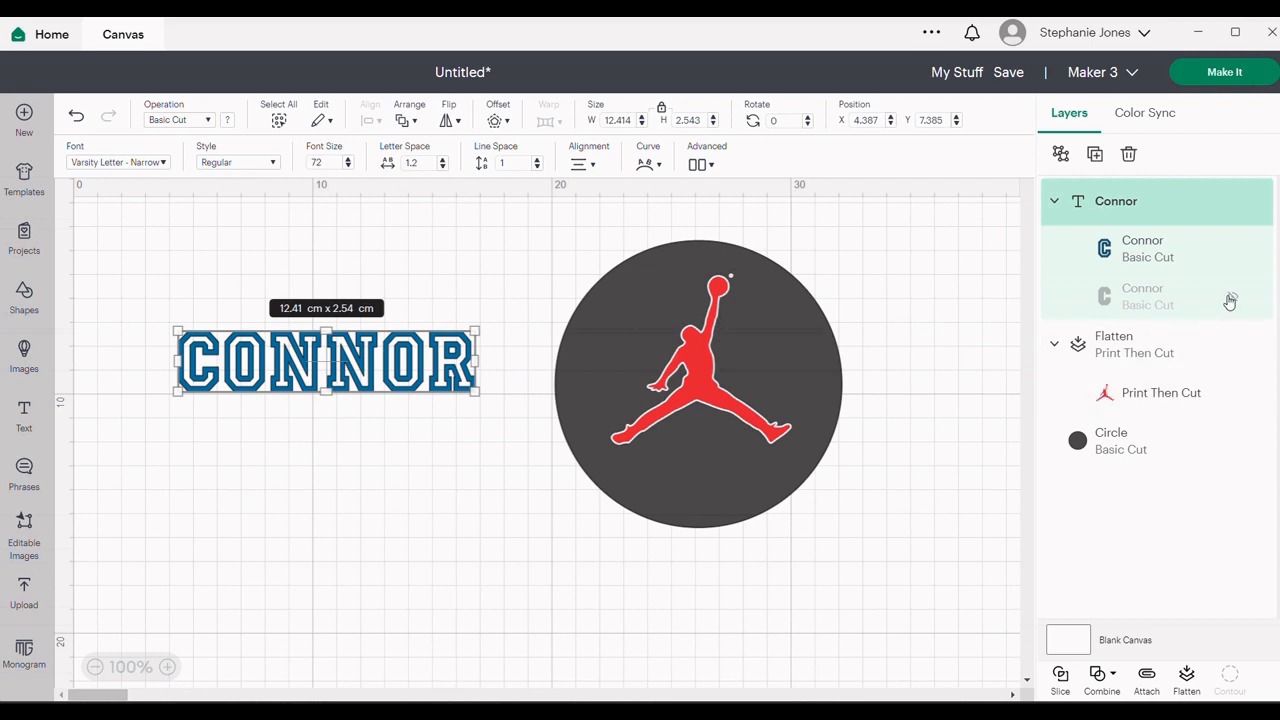
Show the hidden inner layer of the name text and change its color to red
click(1234, 300)
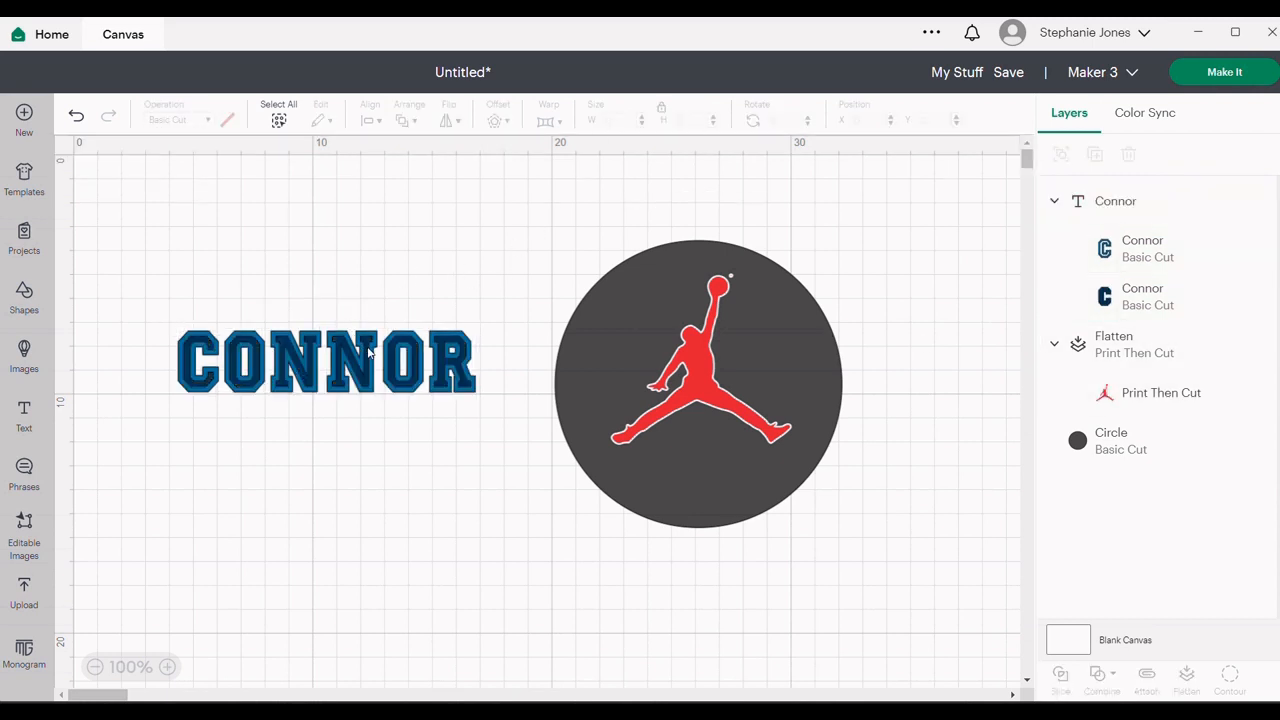
click(1178, 307)
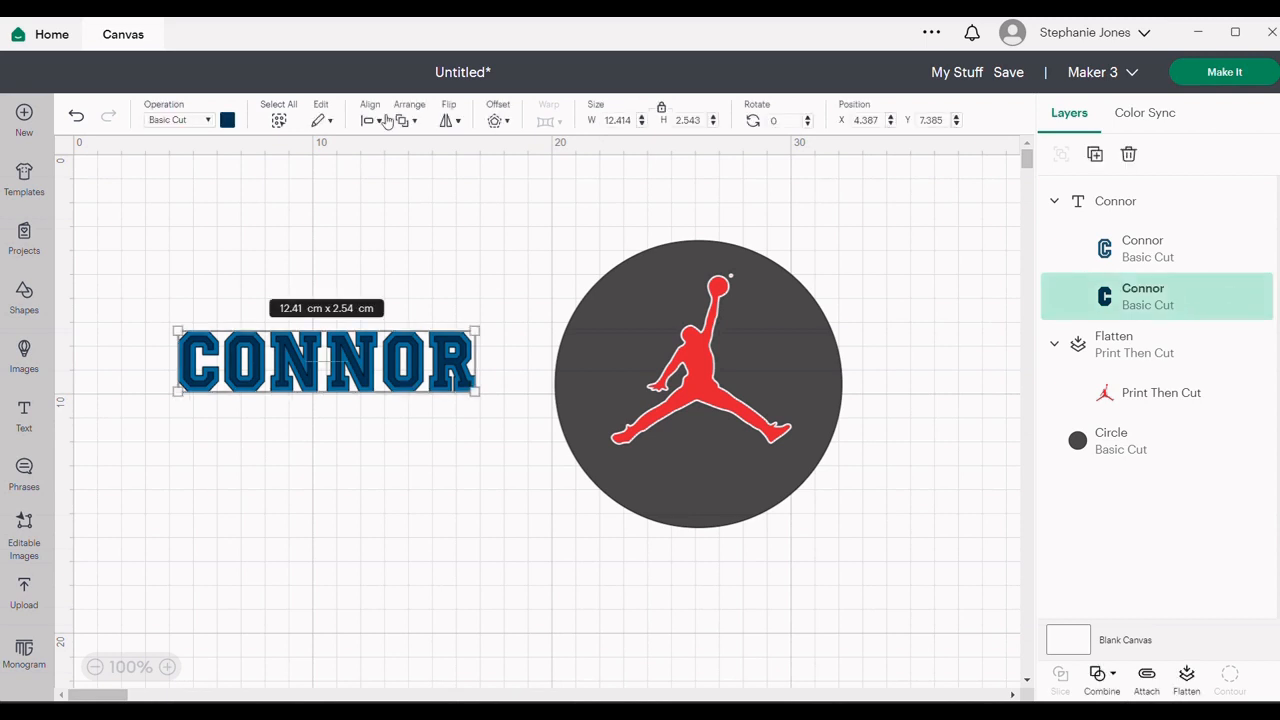
click(228, 120)
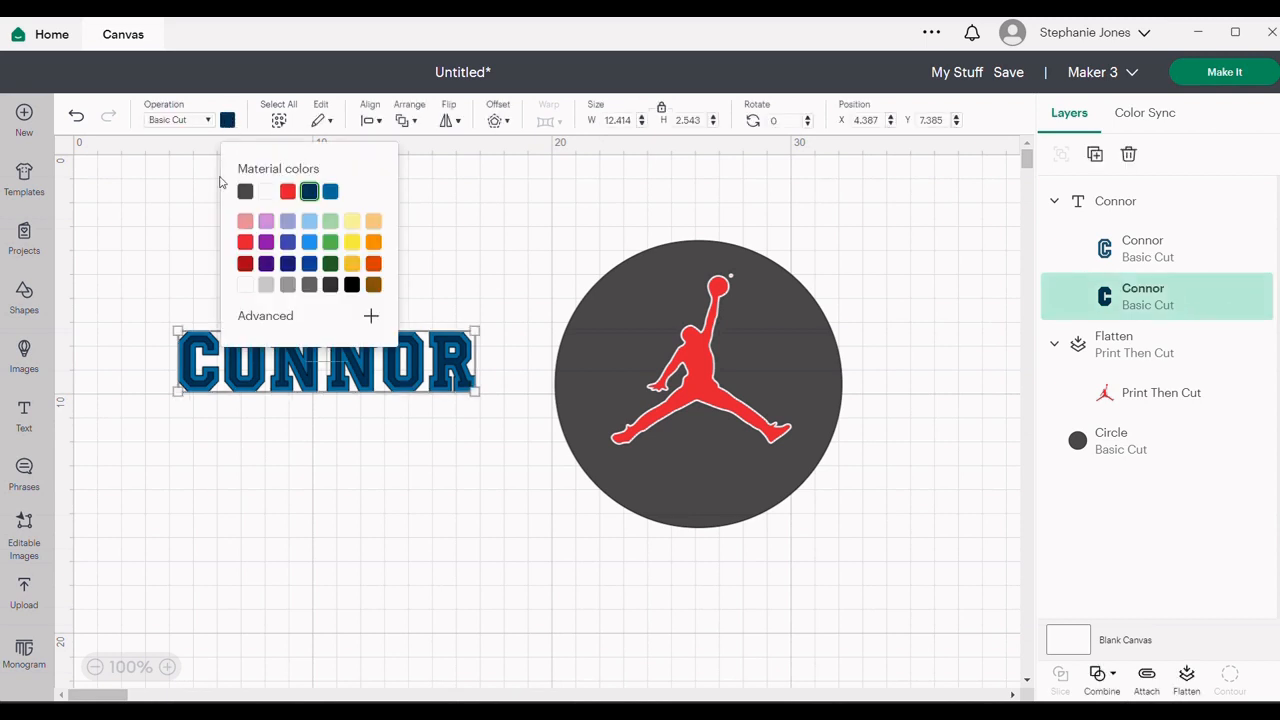
click(287, 191)
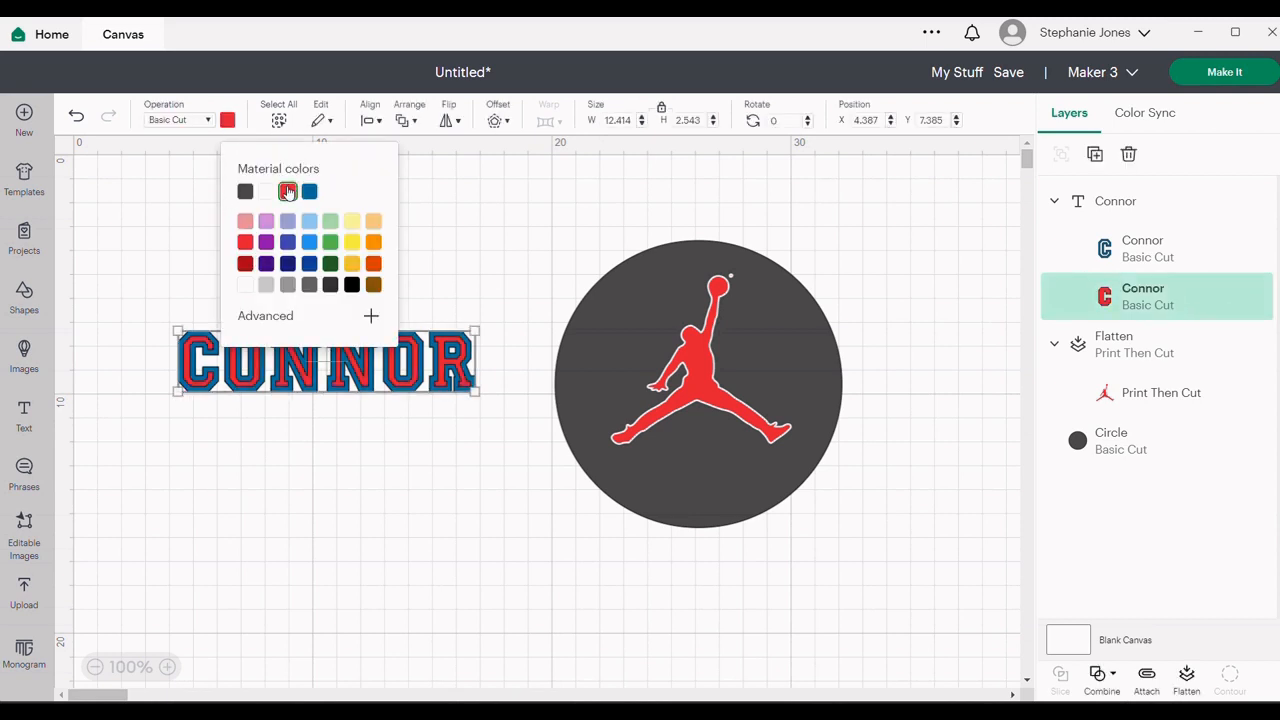
click(493, 216)
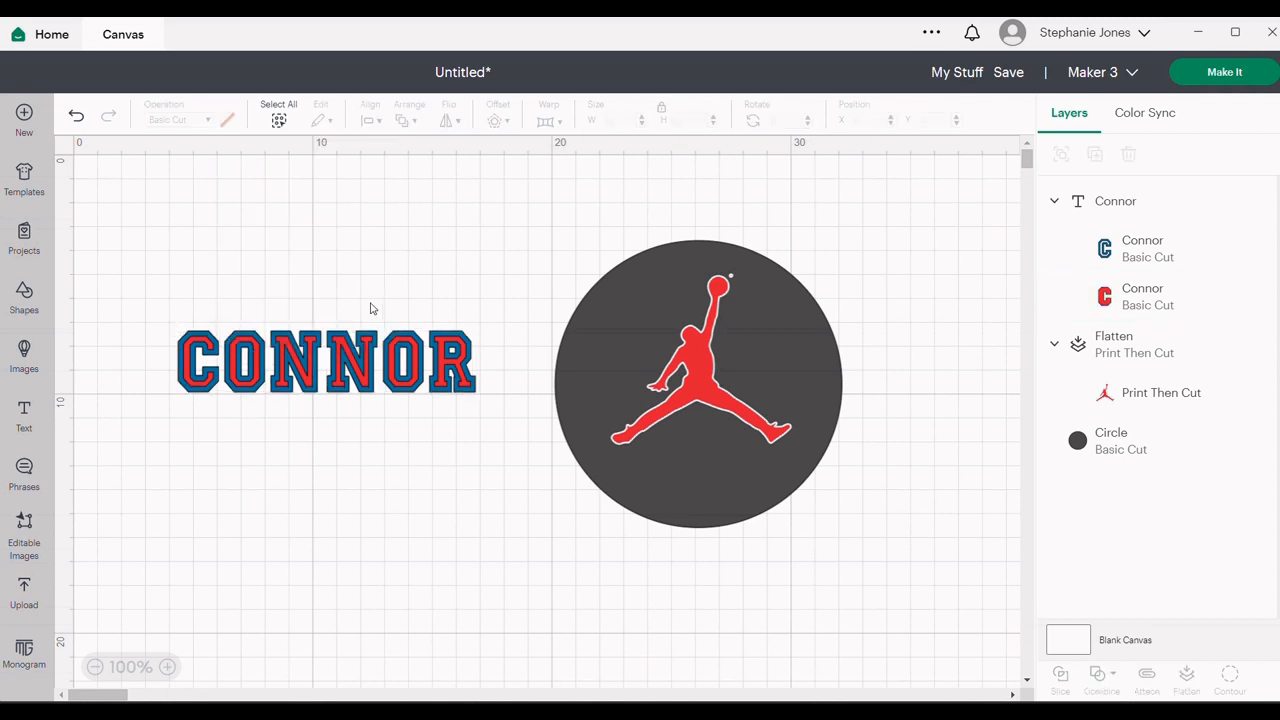
Change the color of the name text's outer outline layer to white
click(335, 340)
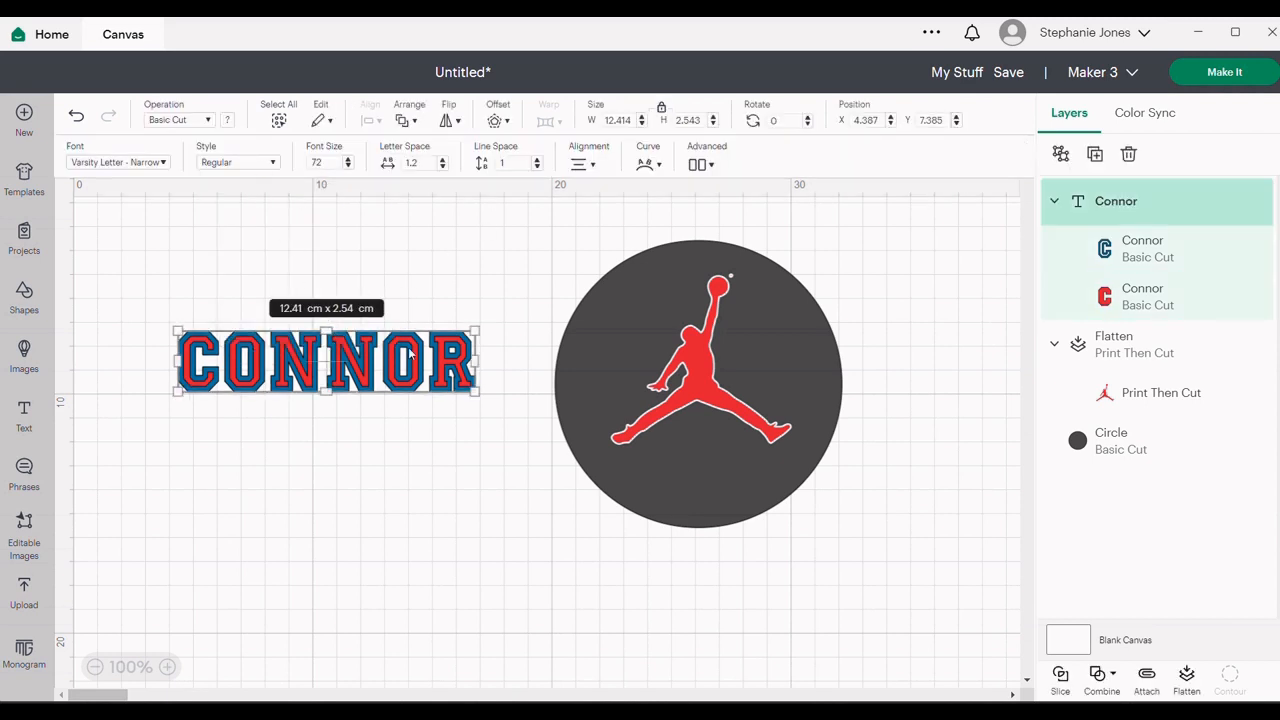
click(1147, 254)
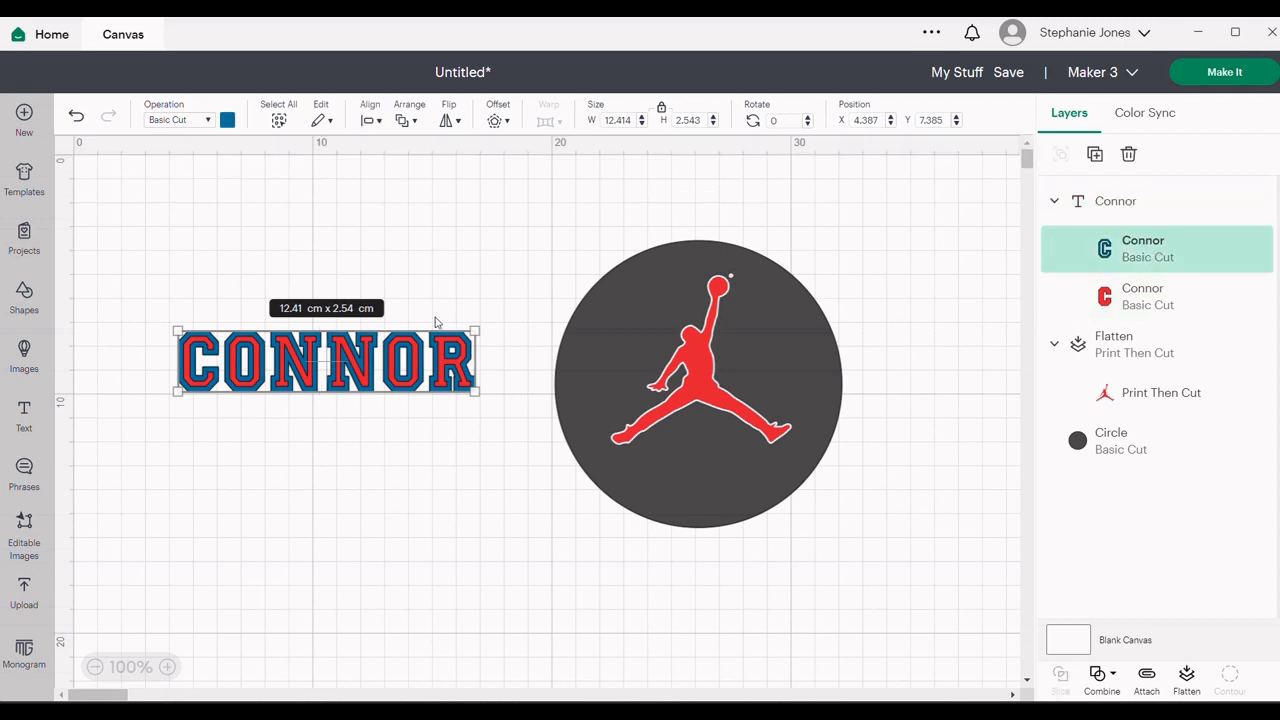
click(231, 119)
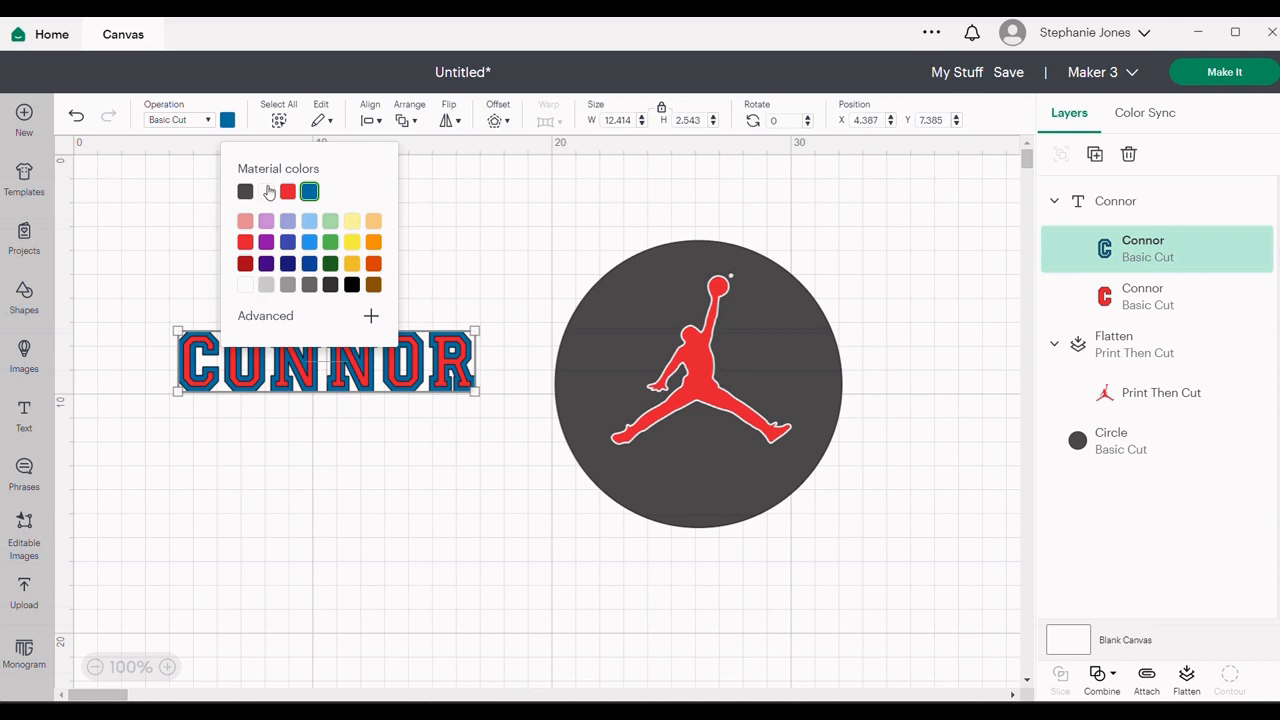
click(267, 192)
click(489, 214)
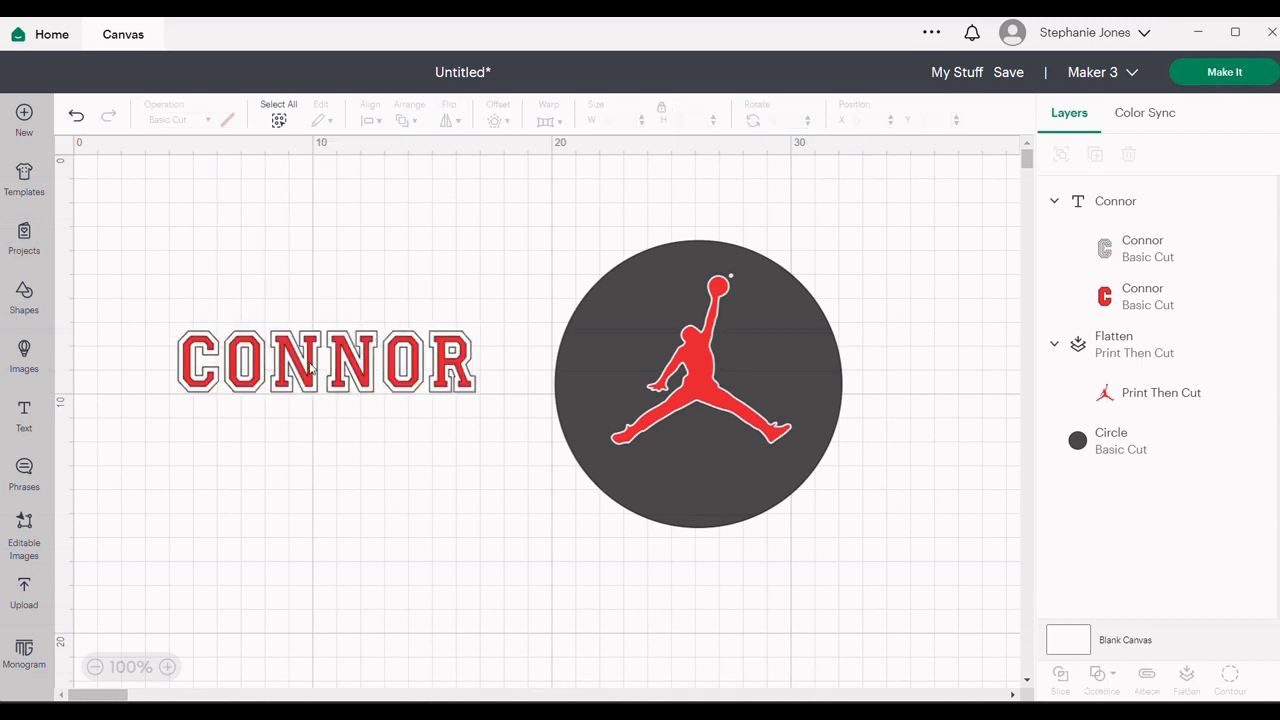
Place the name text on the circle beneath the Jordan figure and scale it down to about 8 cm wide
drag(311, 370, 694, 479)
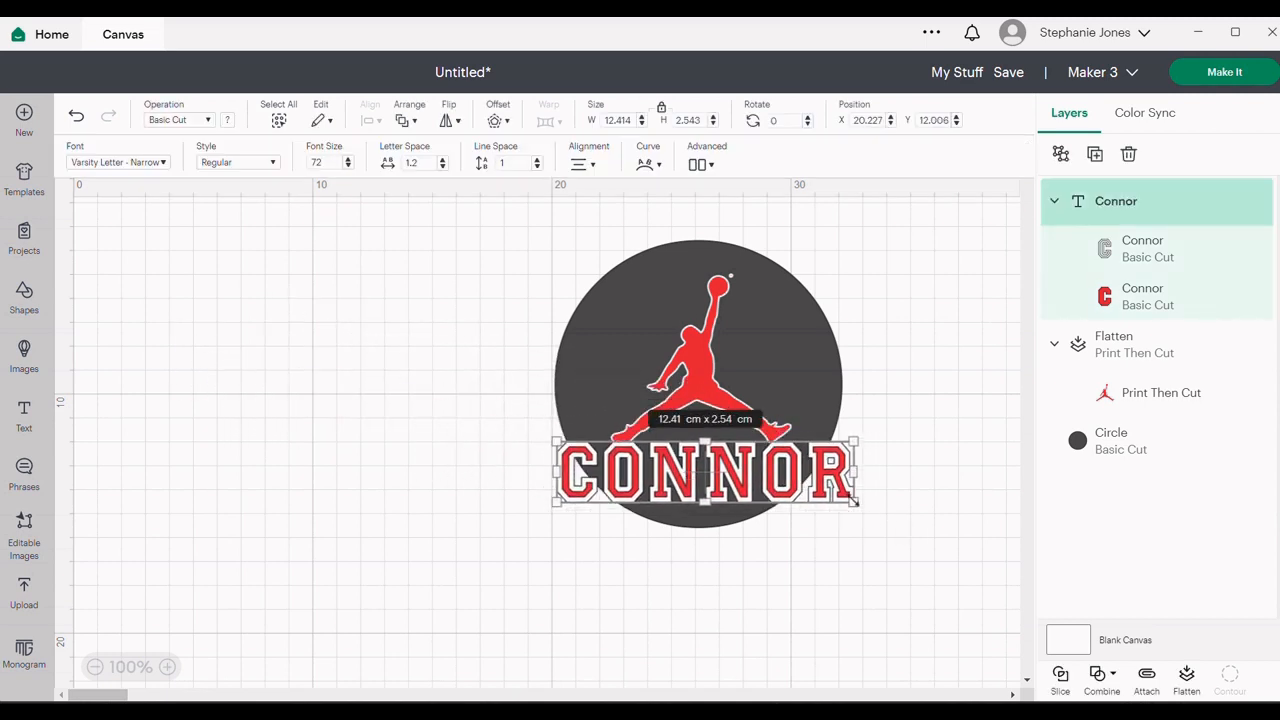
drag(856, 503, 760, 484)
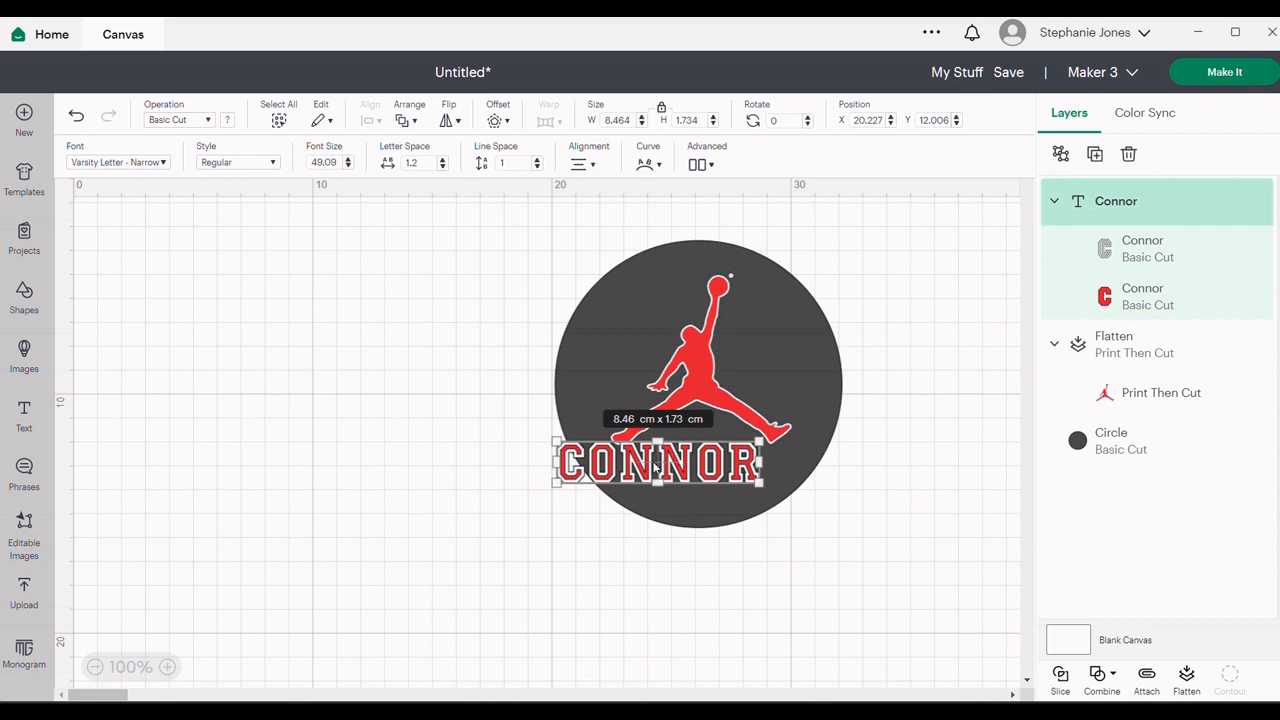
drag(655, 466, 700, 474)
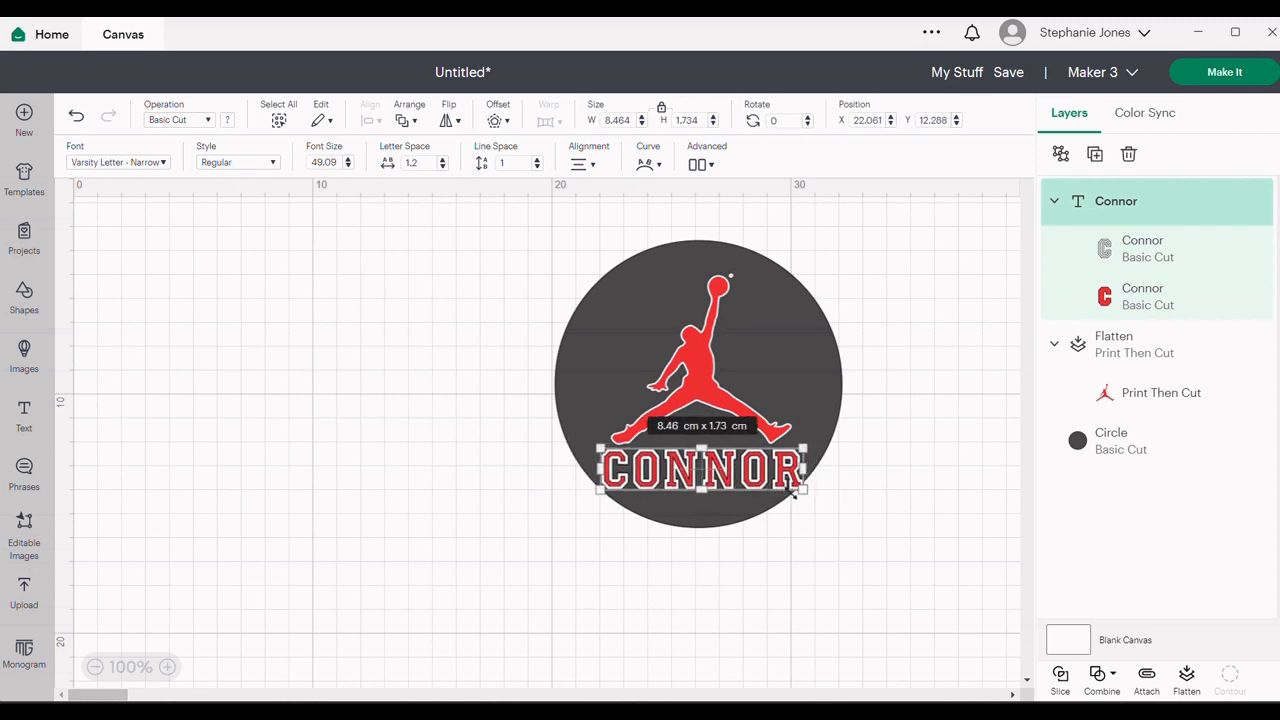
drag(803, 491, 796, 486)
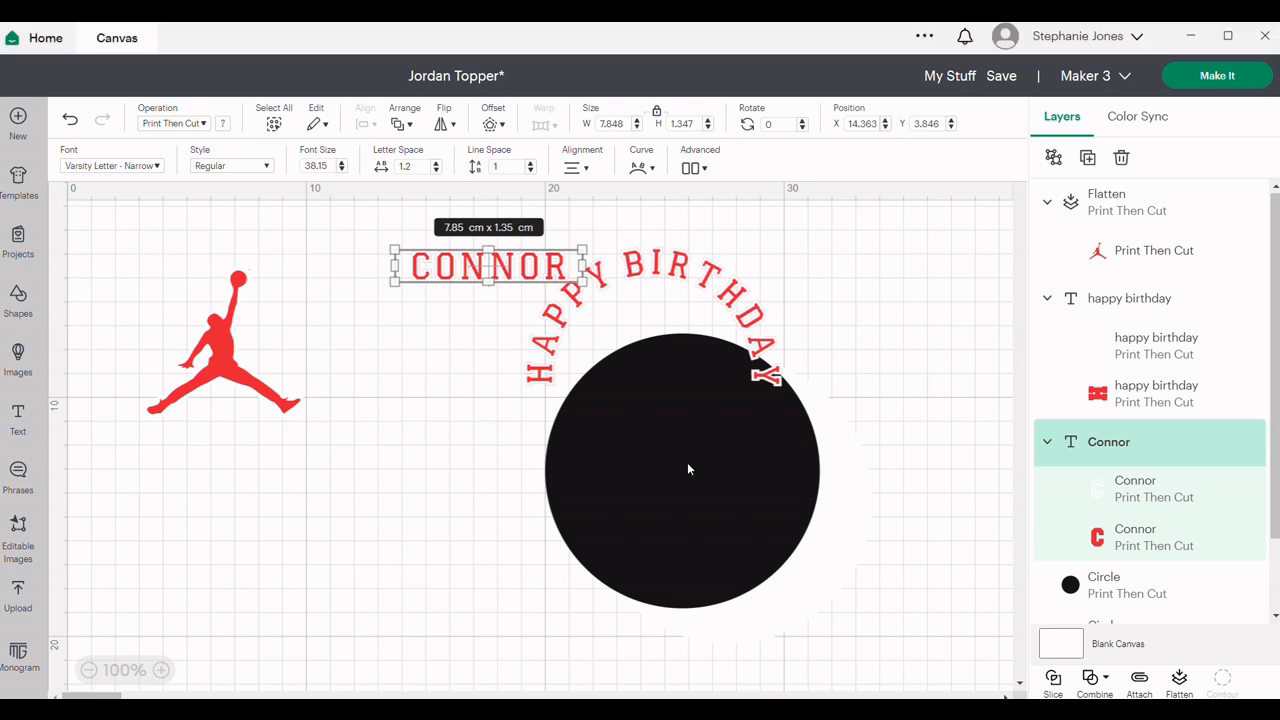
Move the black circle off the white one and lay the Jordan figure, name and curved "happy birthday" text on it
drag(688, 466, 430, 499)
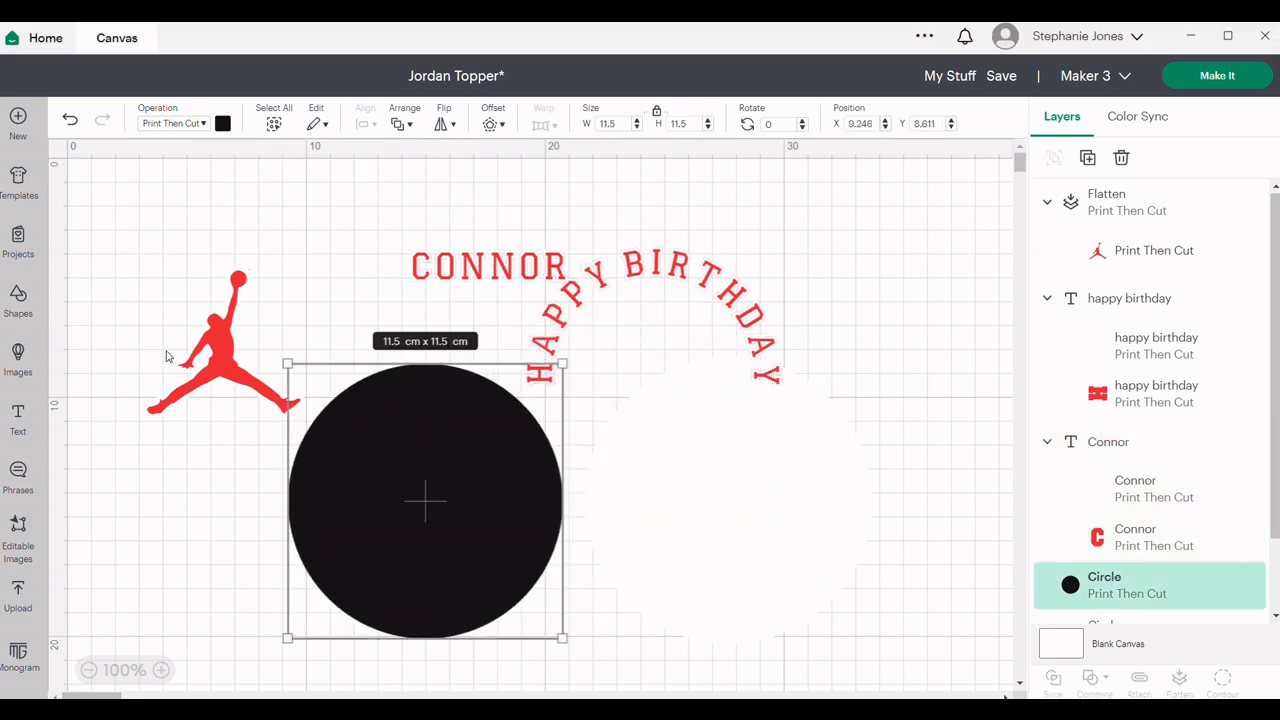
drag(205, 362, 403, 510)
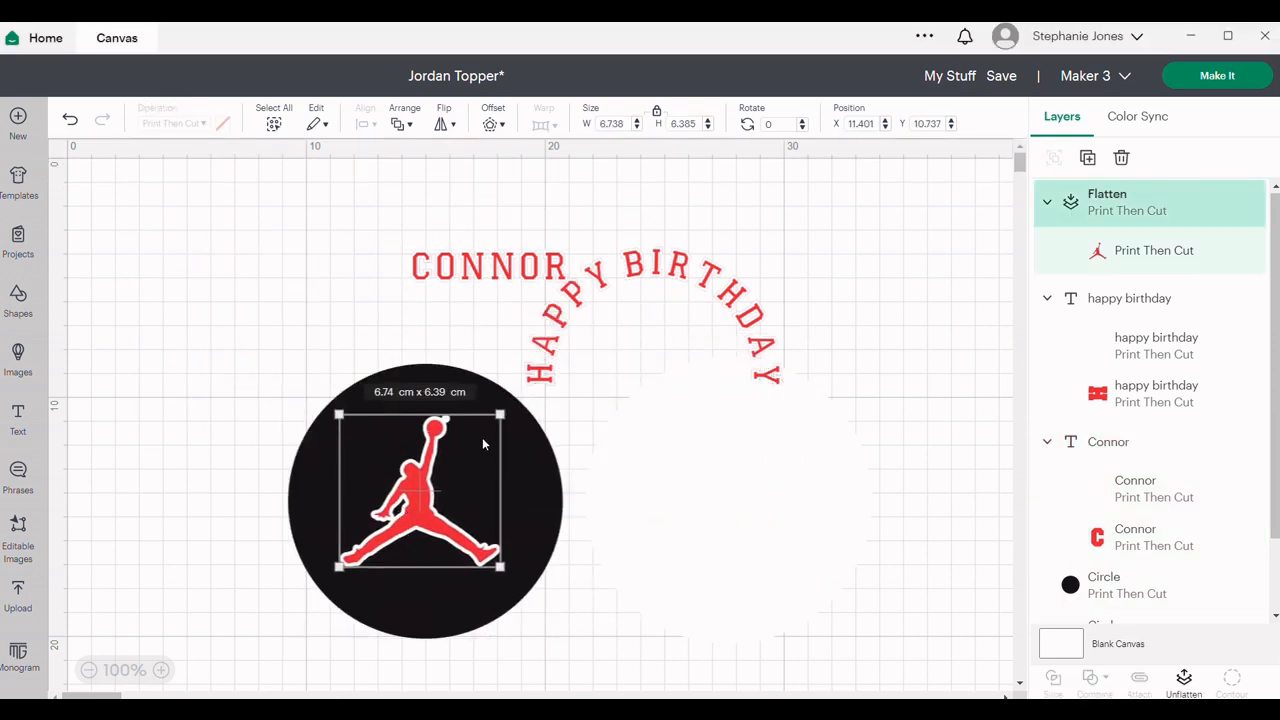
drag(476, 272, 424, 588)
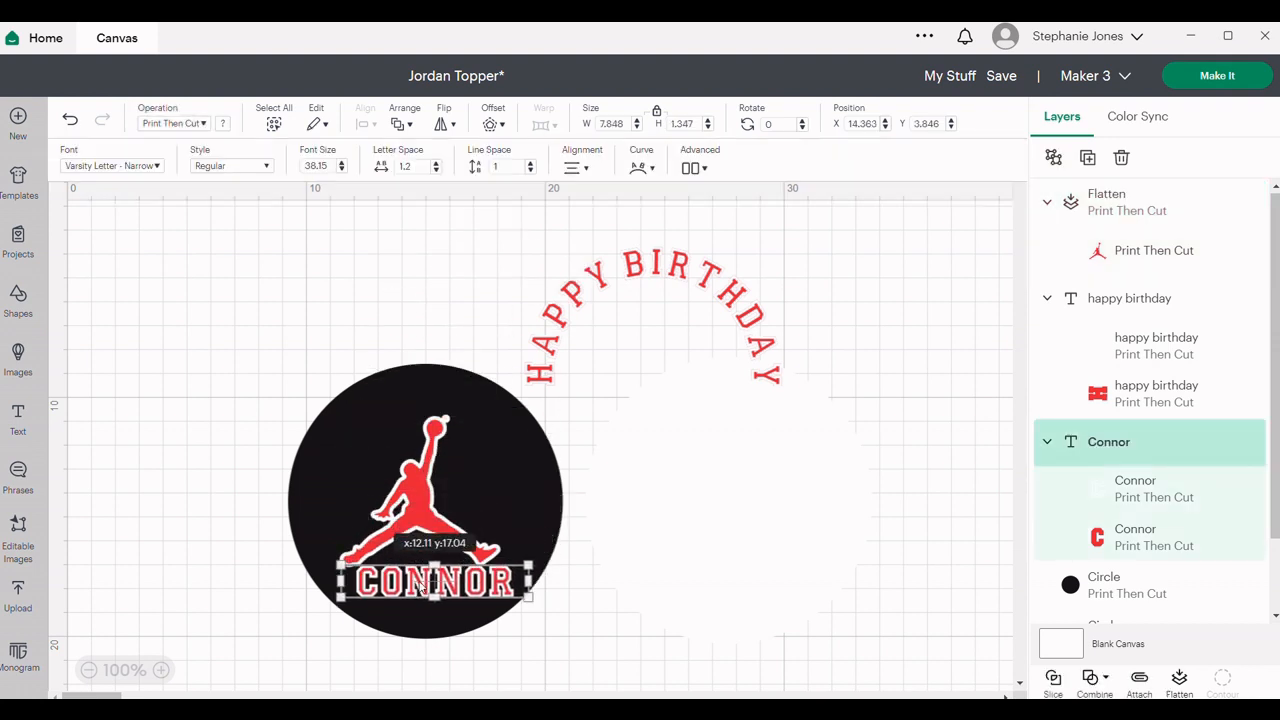
drag(652, 275, 424, 397)
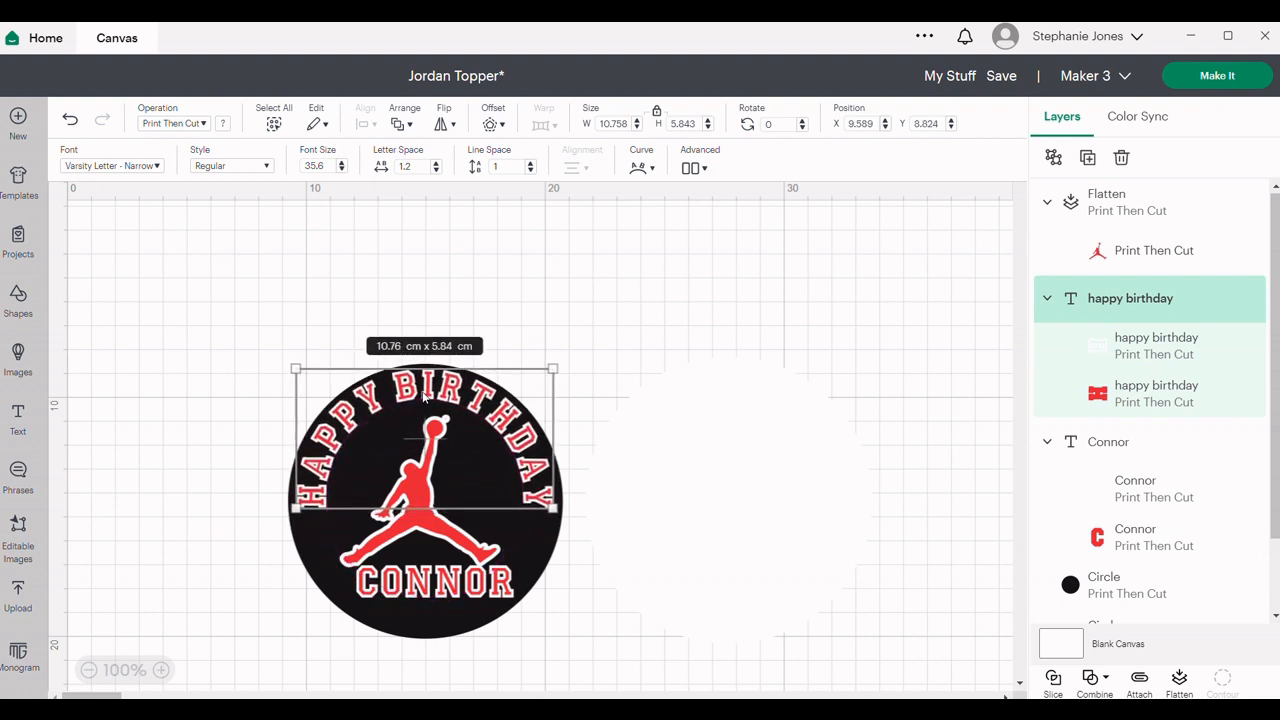
Fine-tune the positions of the Jordan figure and the name text so both sit centered within the black circle
click(422, 522)
drag(422, 522, 419, 514)
drag(432, 592, 408, 590)
click(546, 341)
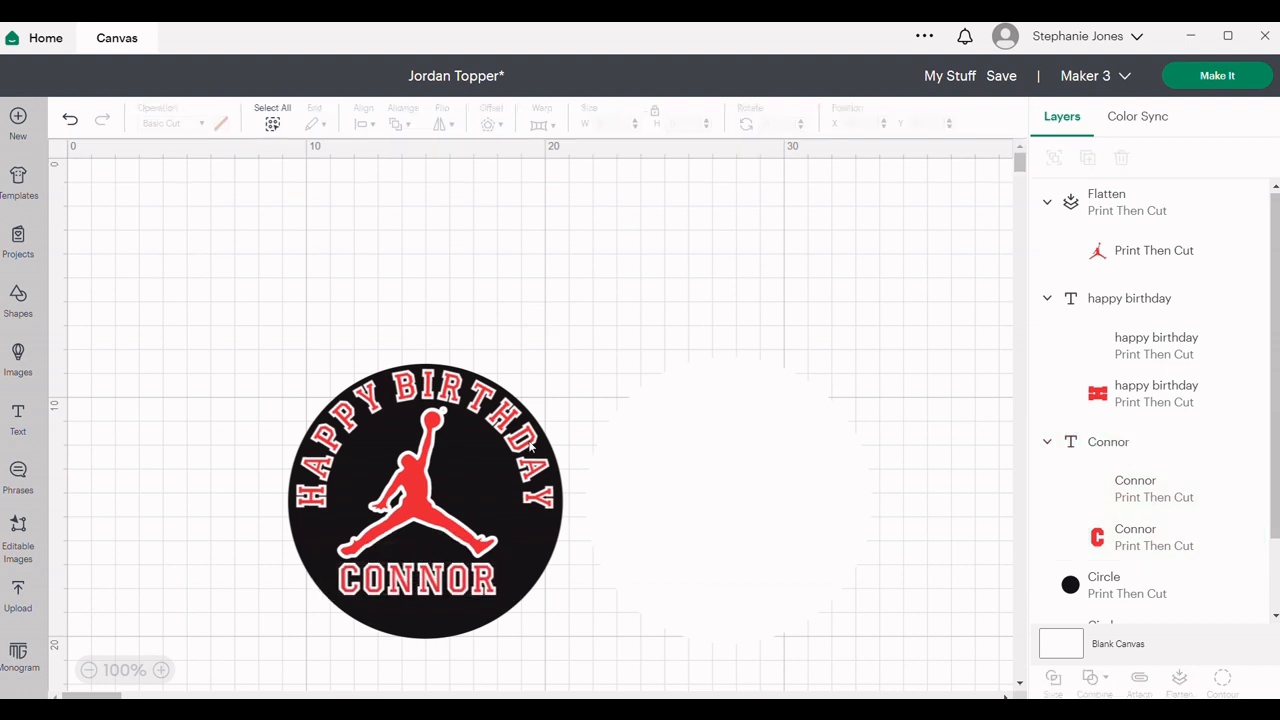
drag(416, 495, 422, 501)
click(480, 322)
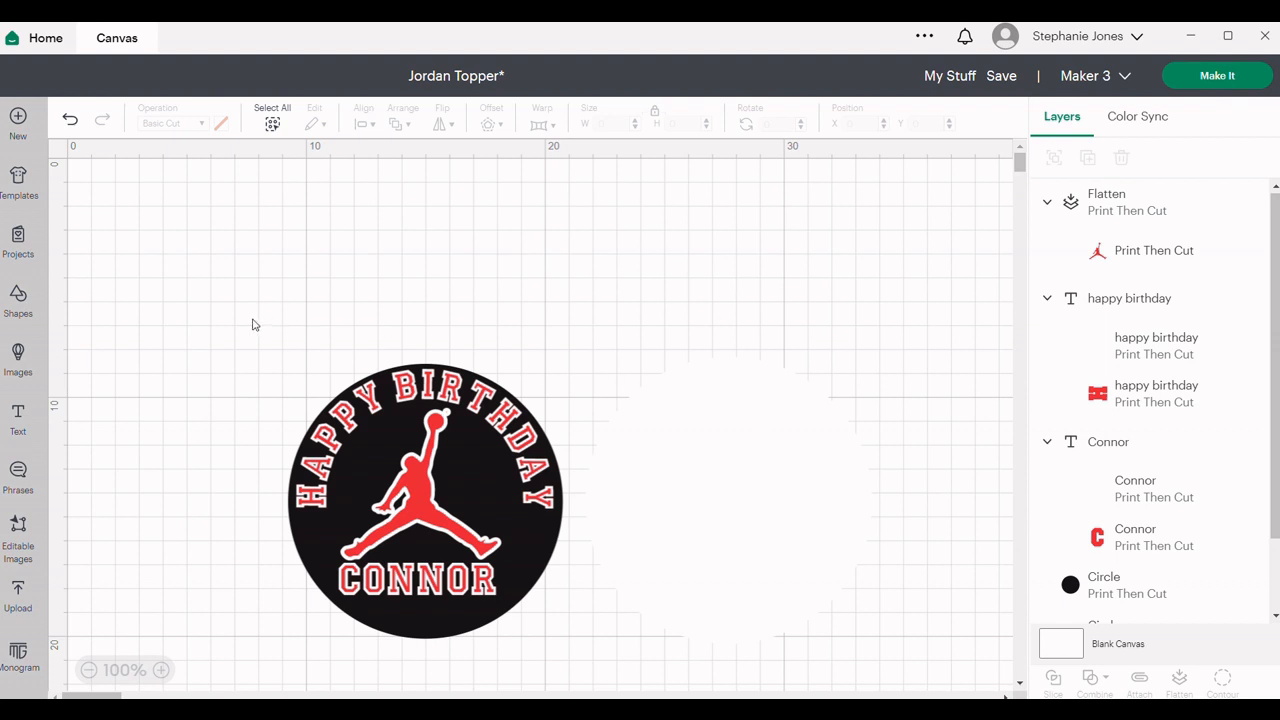
Center the white 12 cm circle behind the black circle and flatten the whole topper design into one Print Then Cut image
drag(689, 514, 391, 511)
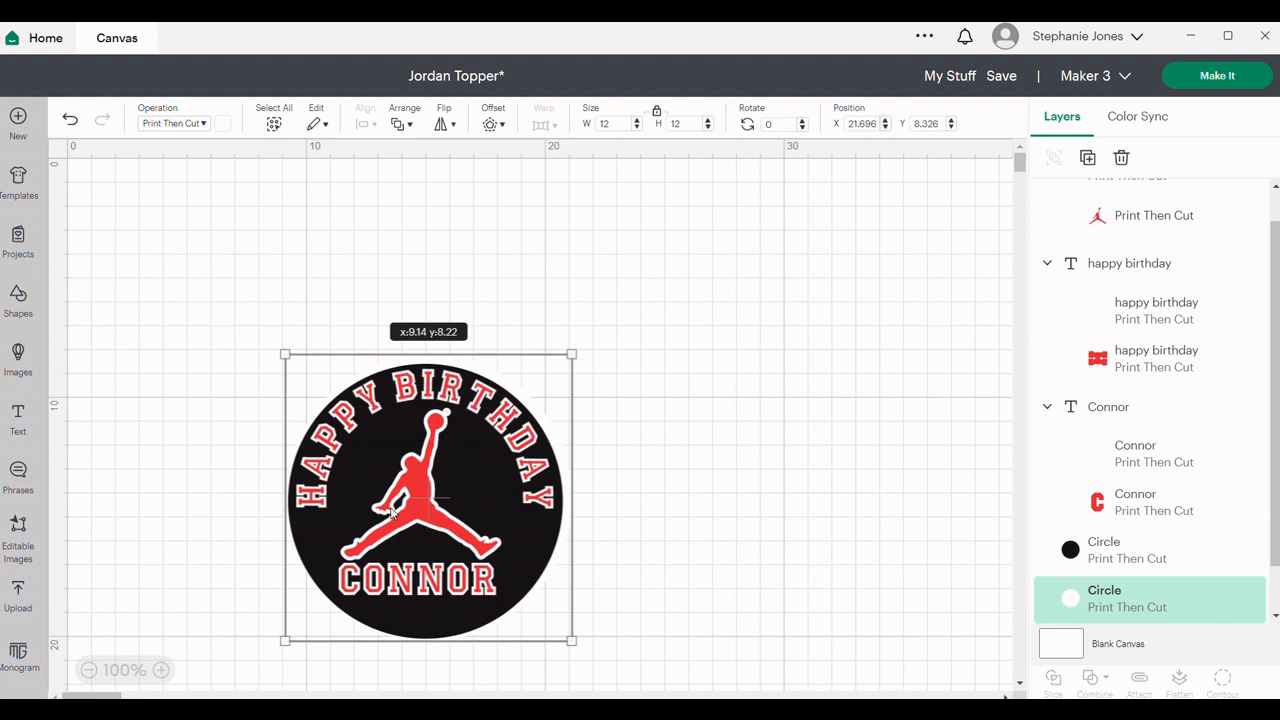
drag(391, 511, 391, 511)
click(722, 456)
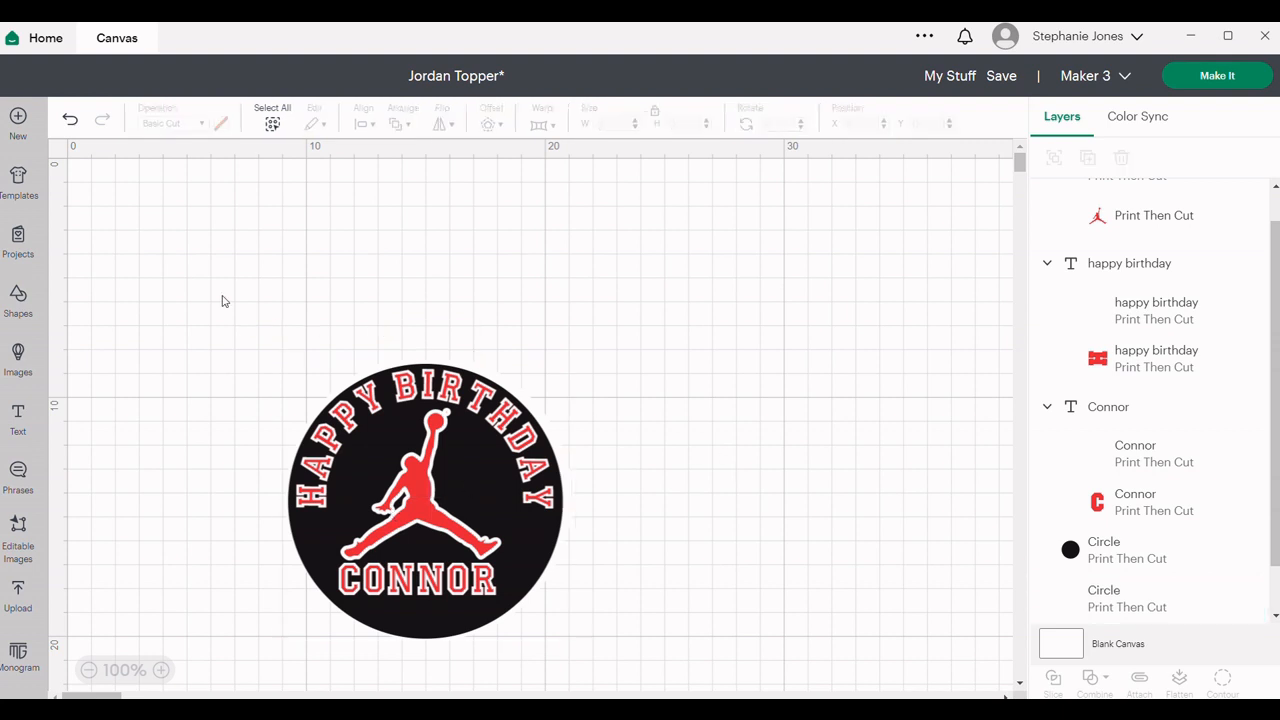
drag(223, 301, 683, 673)
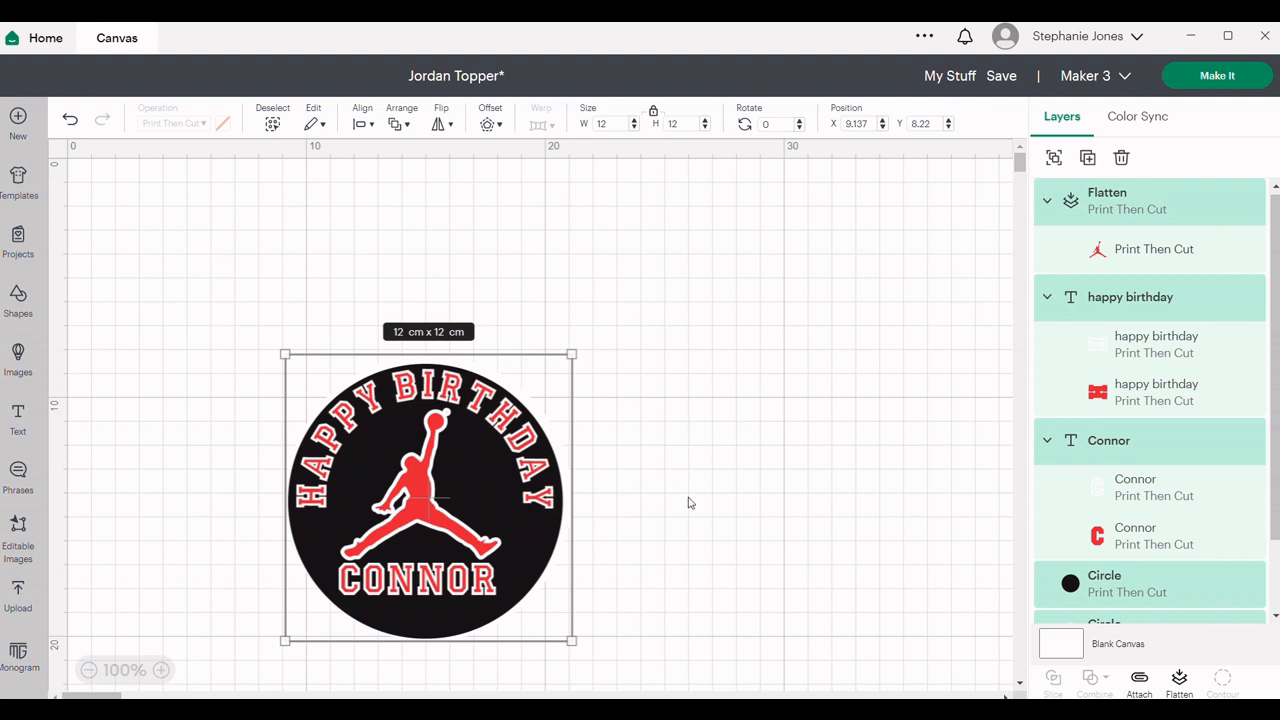
click(1180, 682)
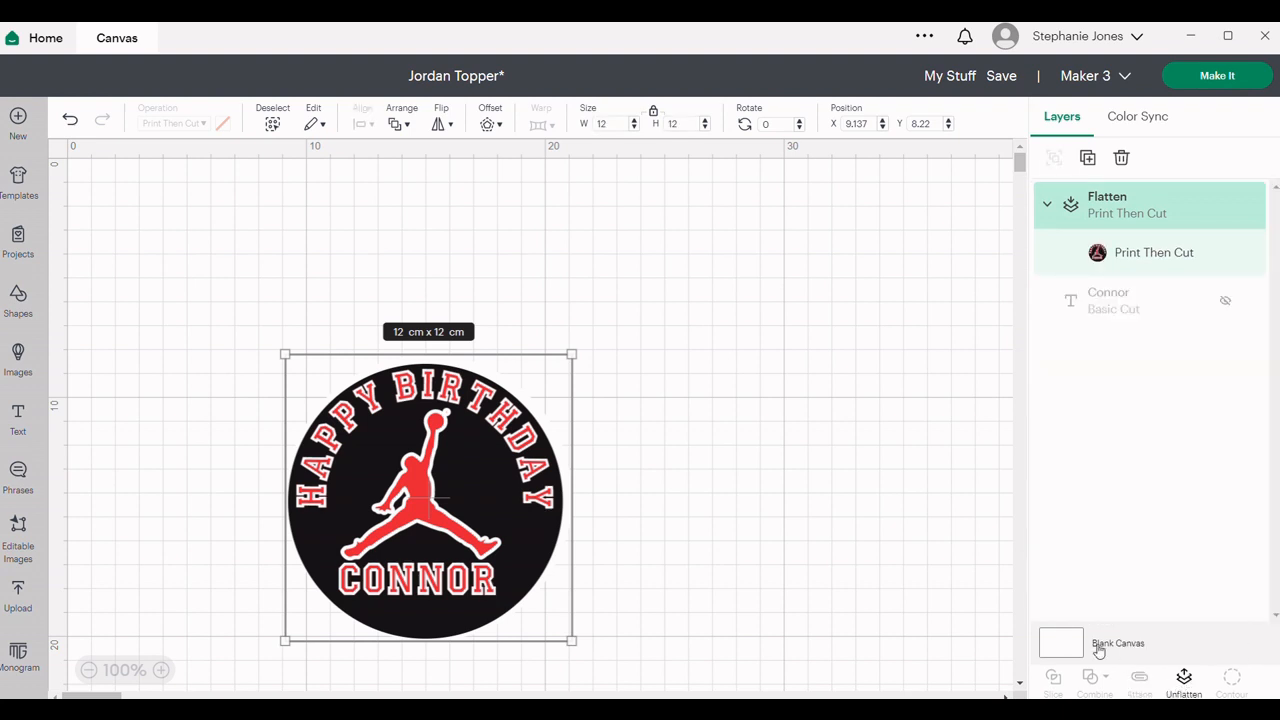
Send the flattened topper to the printer from the letter-size mat, with Use System Dialog turned on
click(1223, 80)
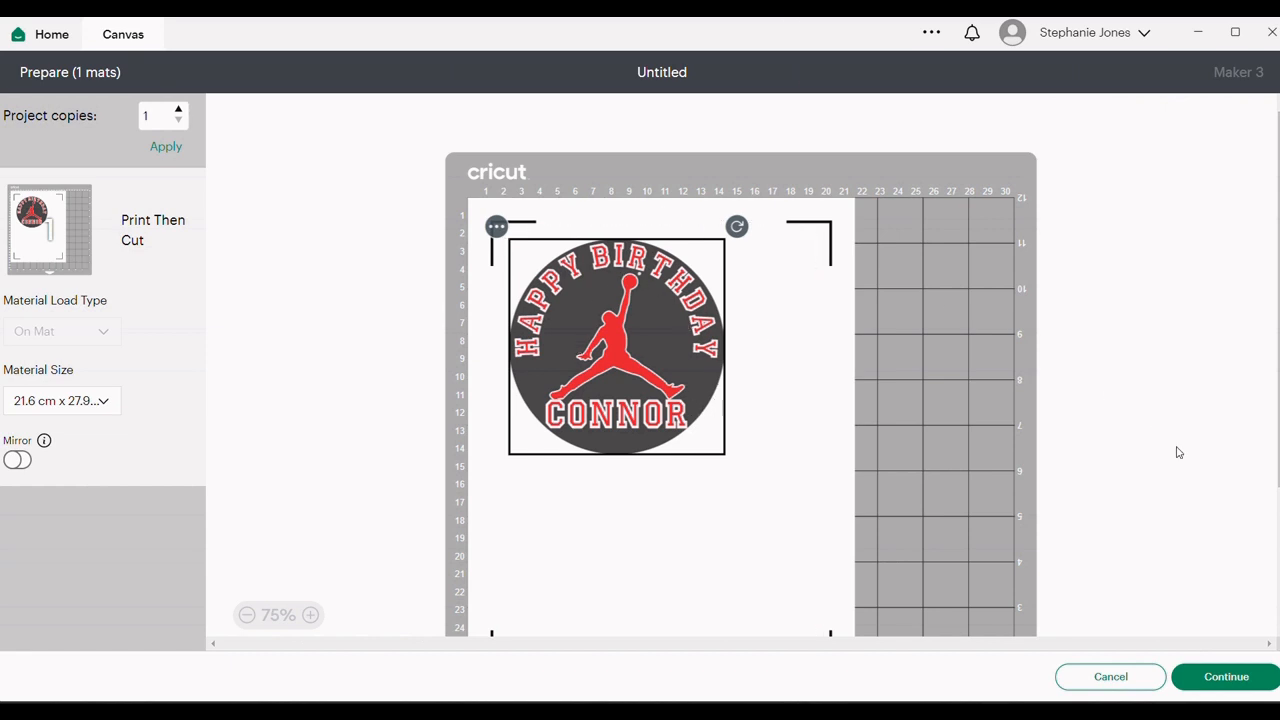
click(1242, 678)
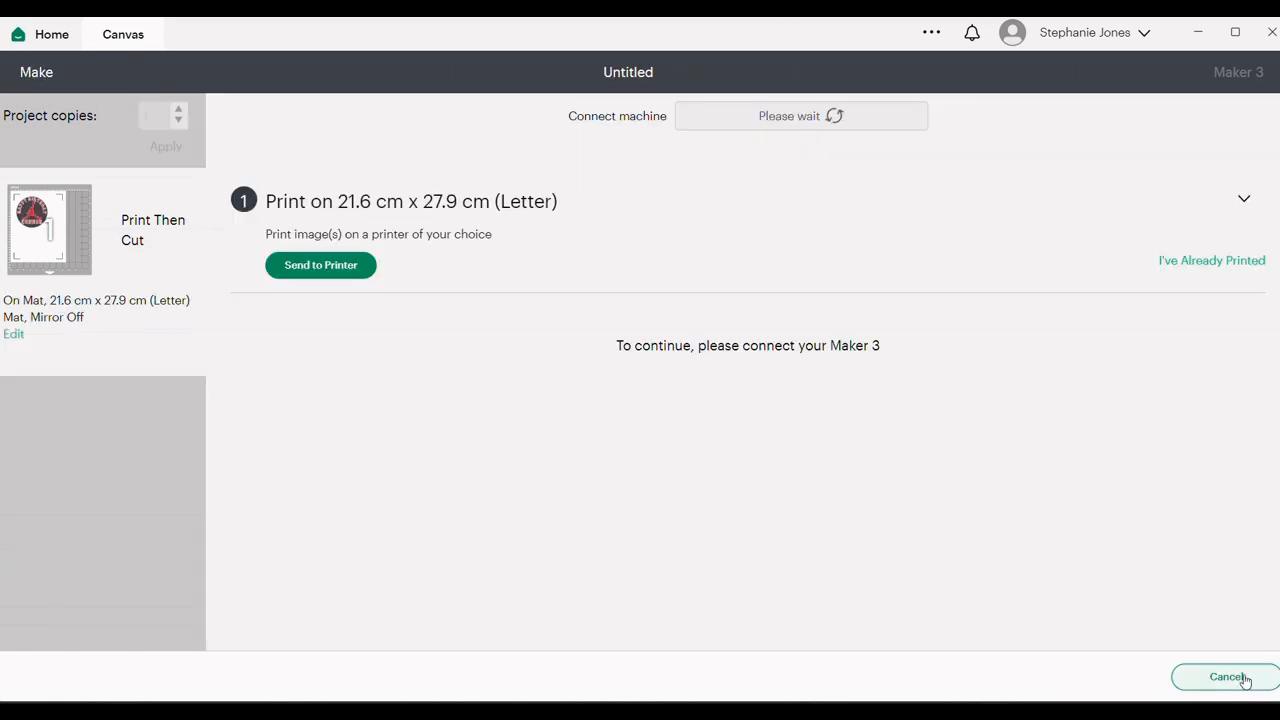
click(317, 267)
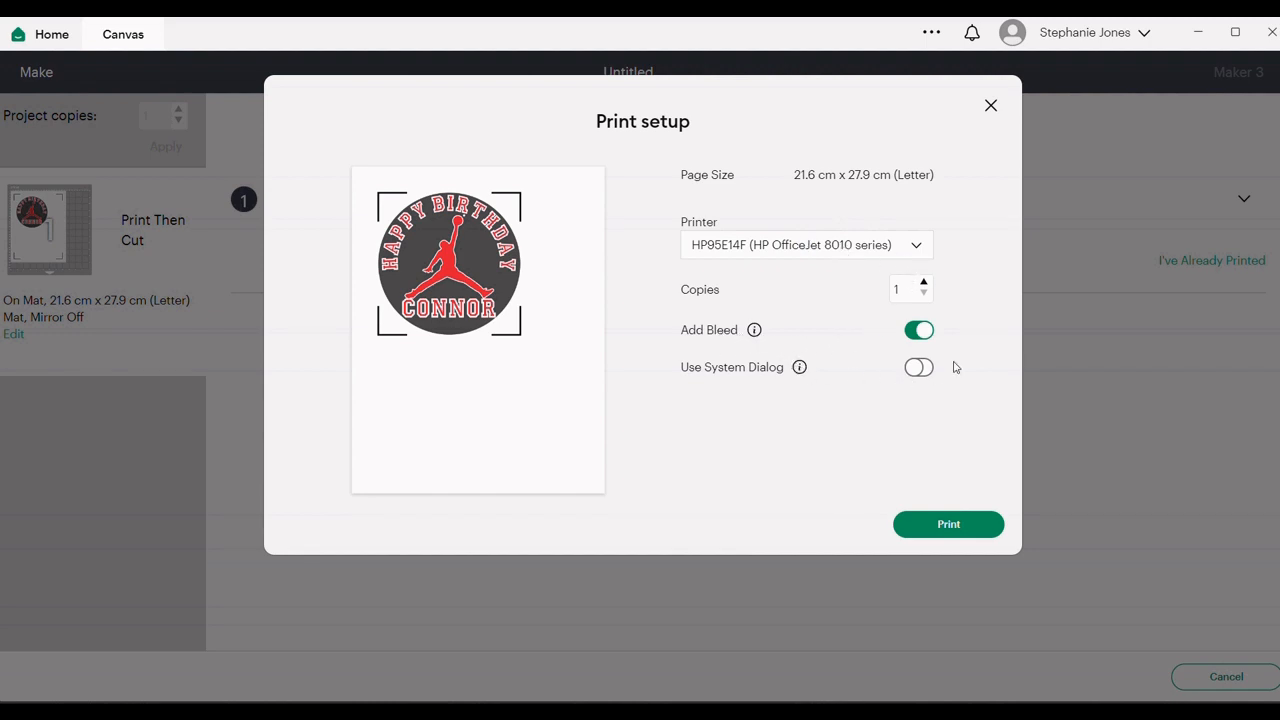
click(918, 368)
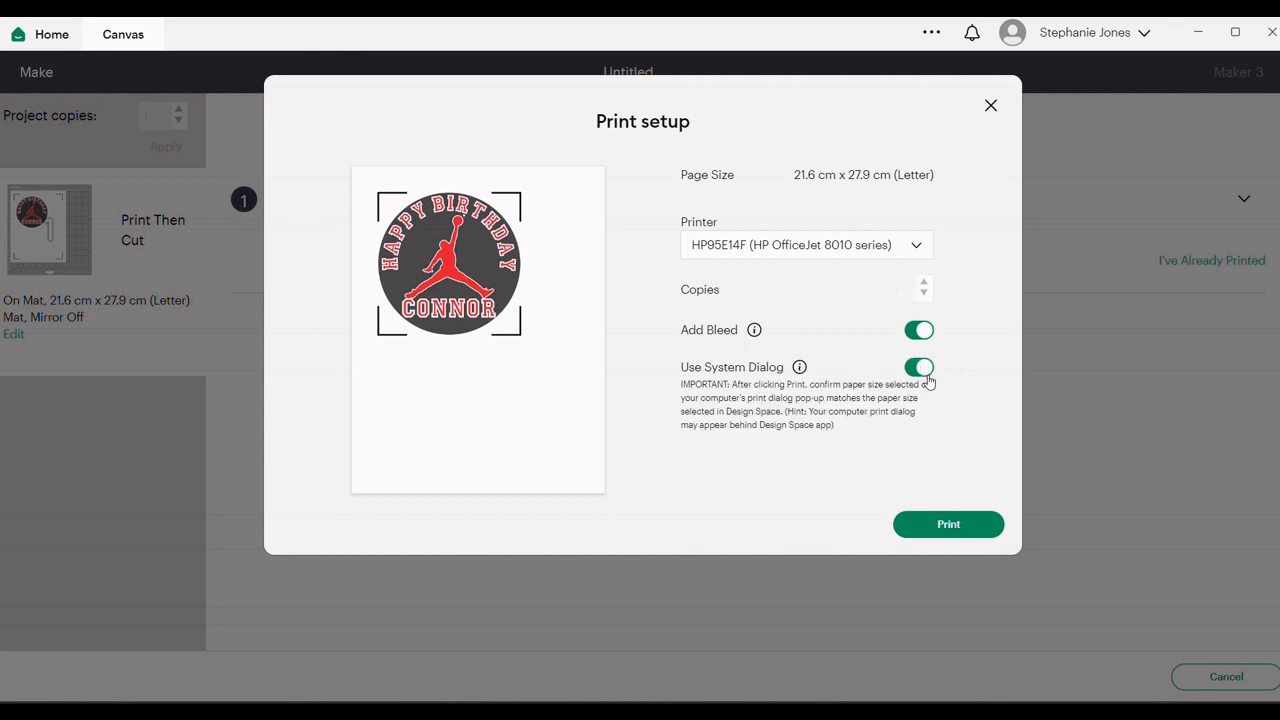
click(928, 537)
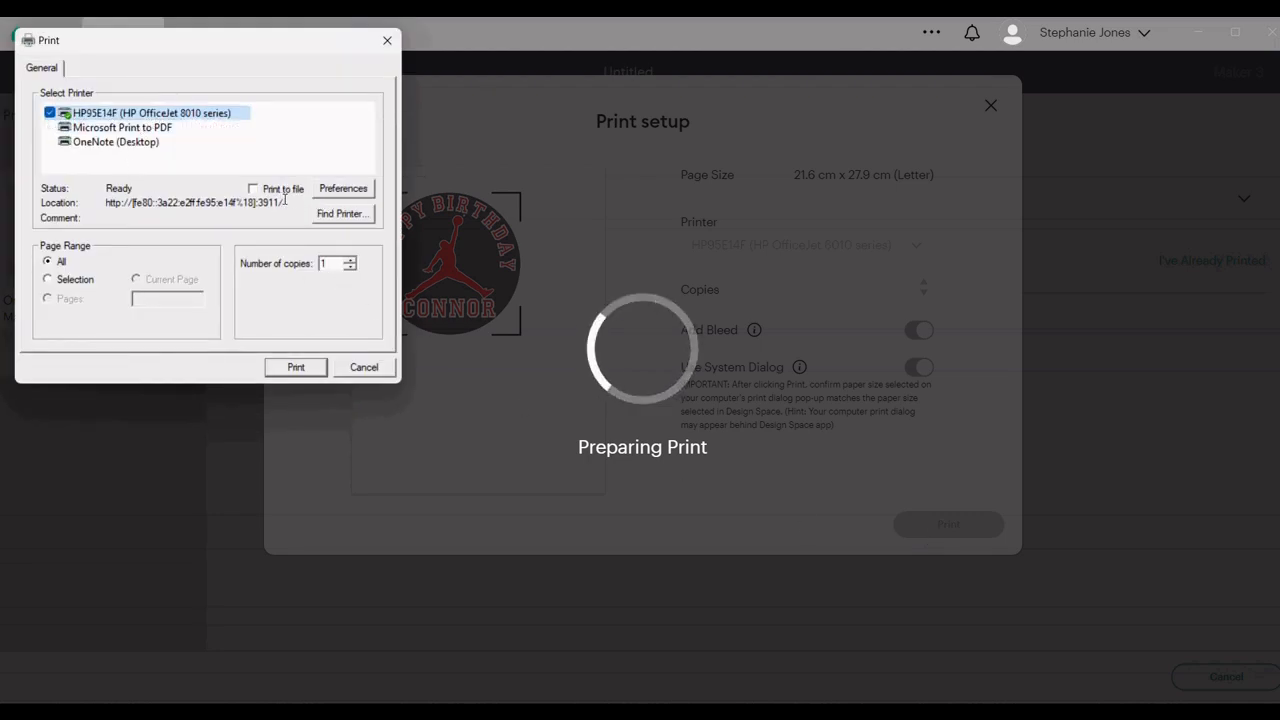
Set the HP OfficeJet printer's print quality to Best in its preferences and accept the settings
click(352, 190)
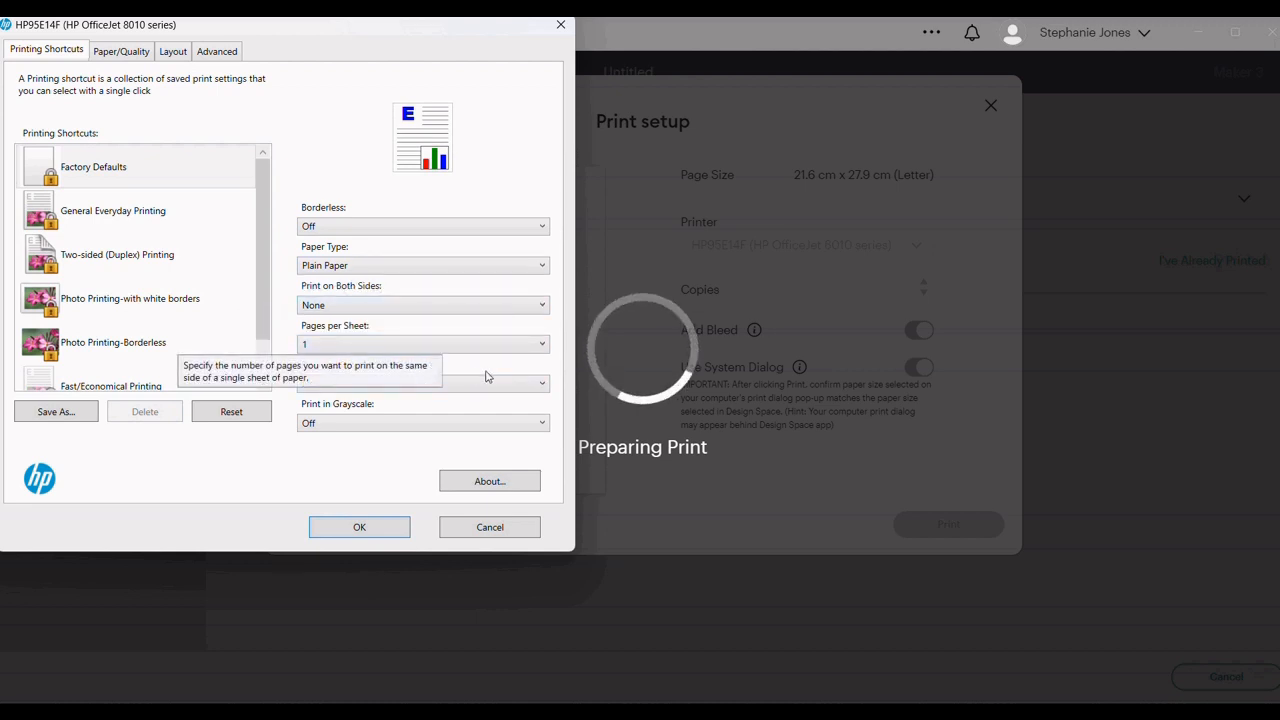
click(545, 386)
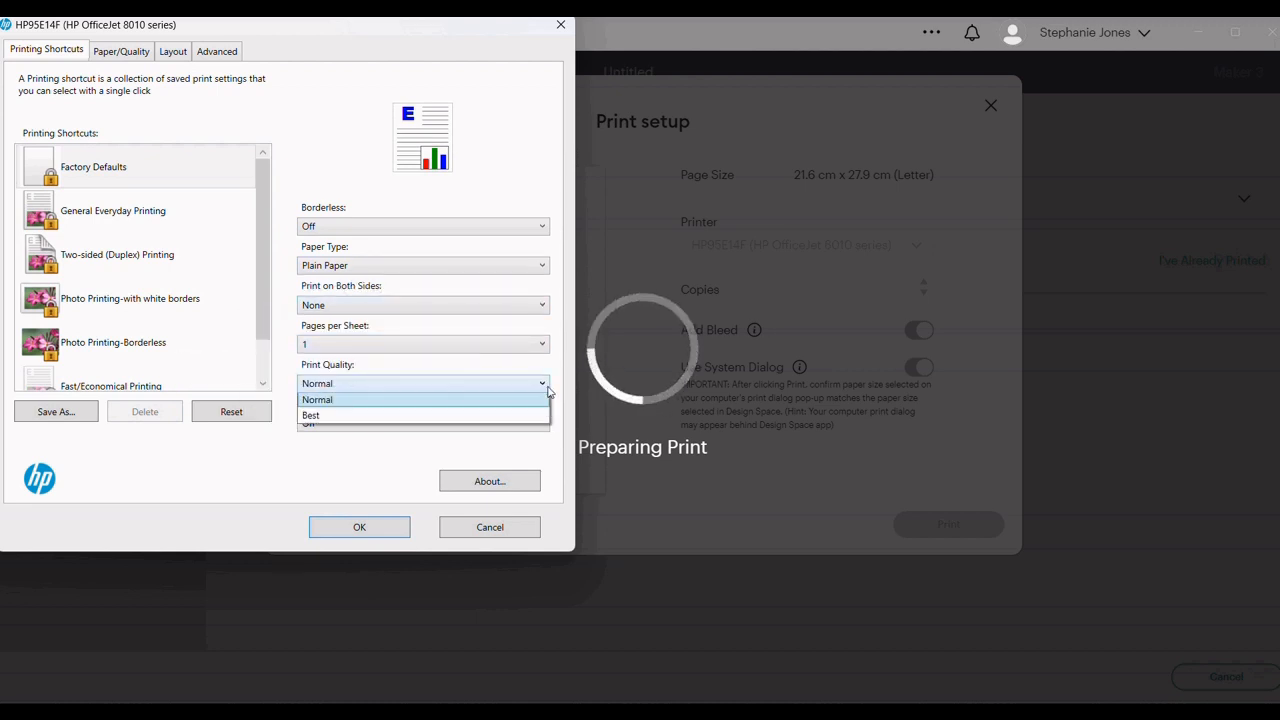
click(503, 434)
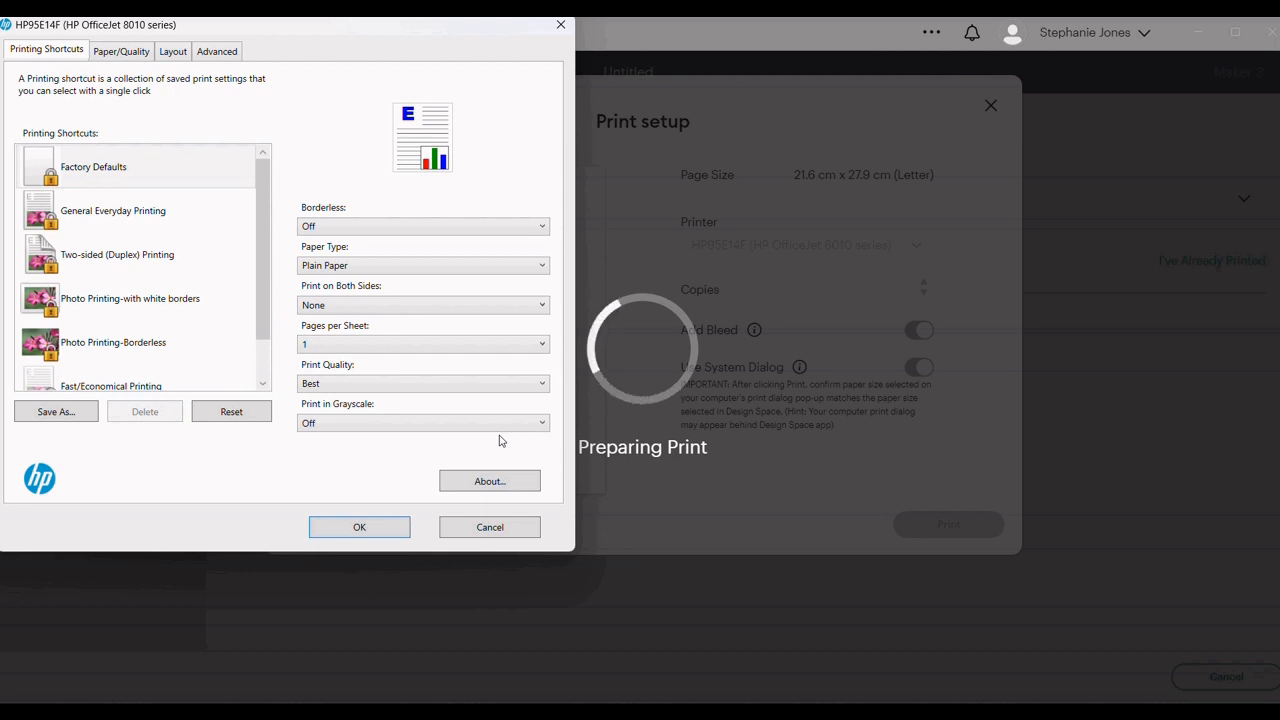
click(347, 536)
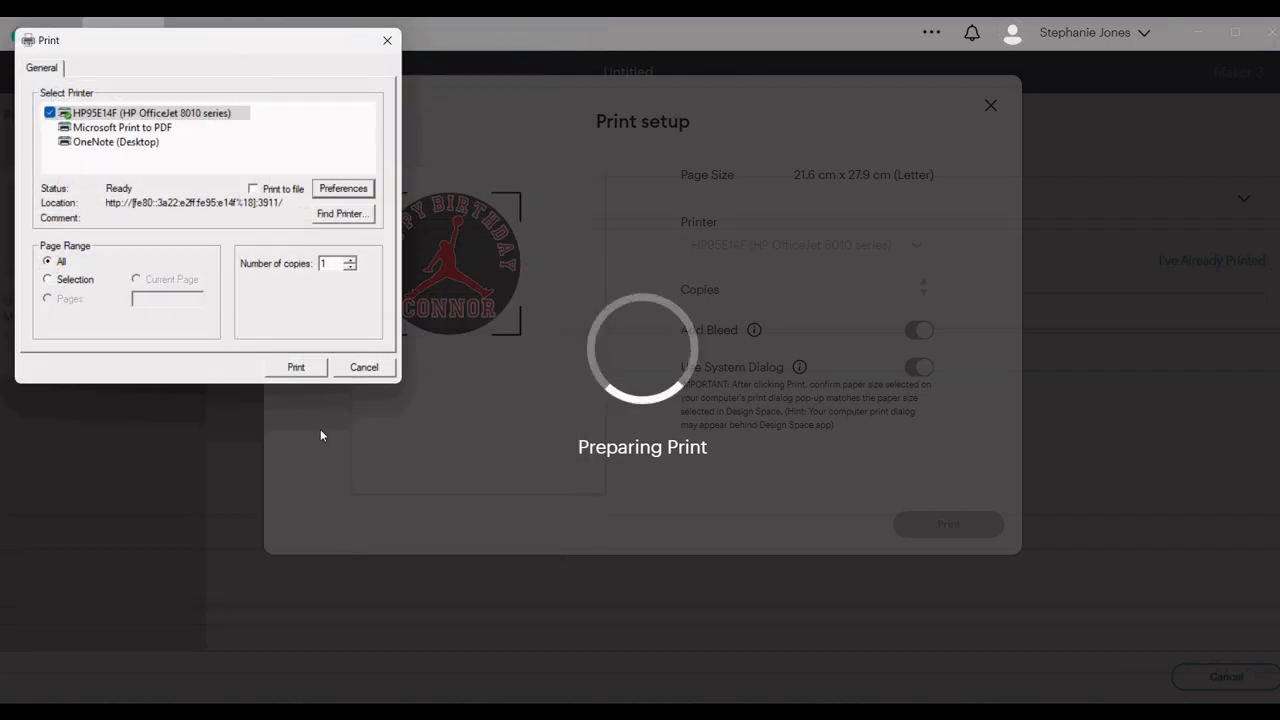